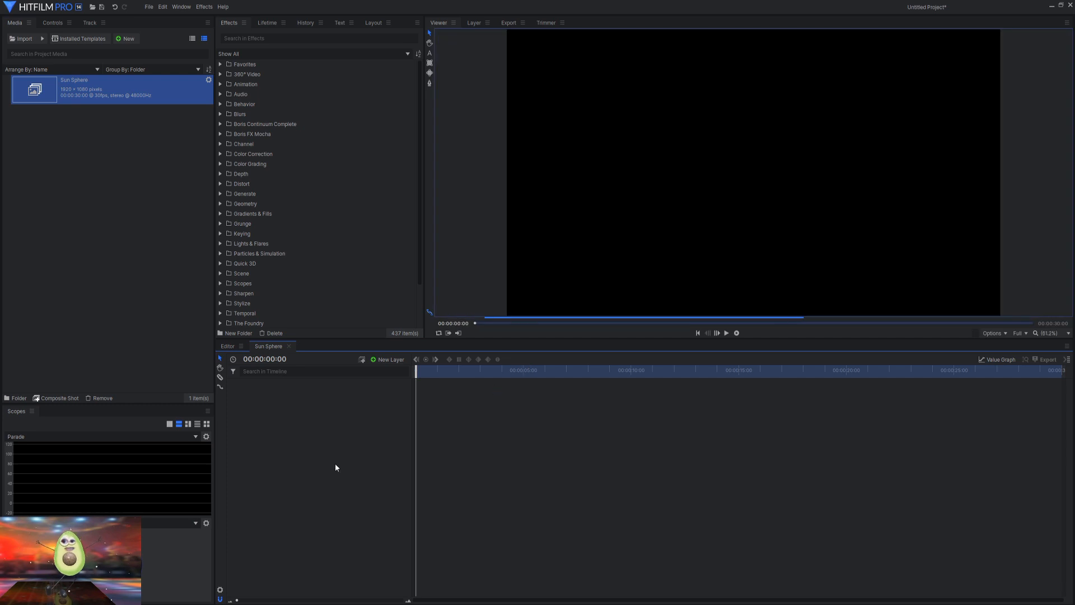
Step: Add a new white plane layer to the Sun Sphere composite shot with the default plane properties
right_click(305, 446)
mouse_move(323, 451)
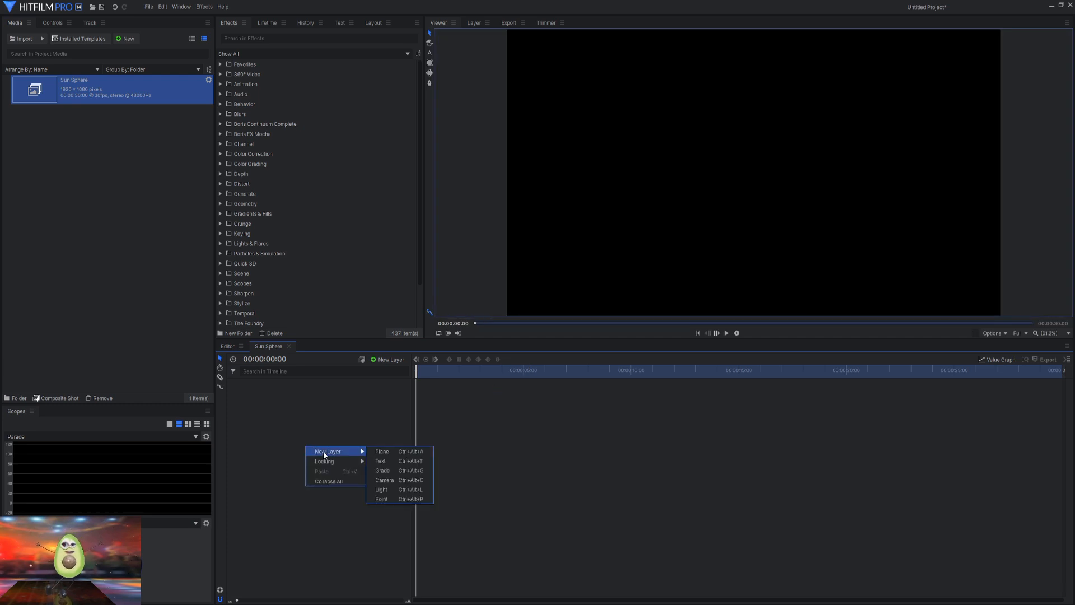
click(391, 452)
click(594, 355)
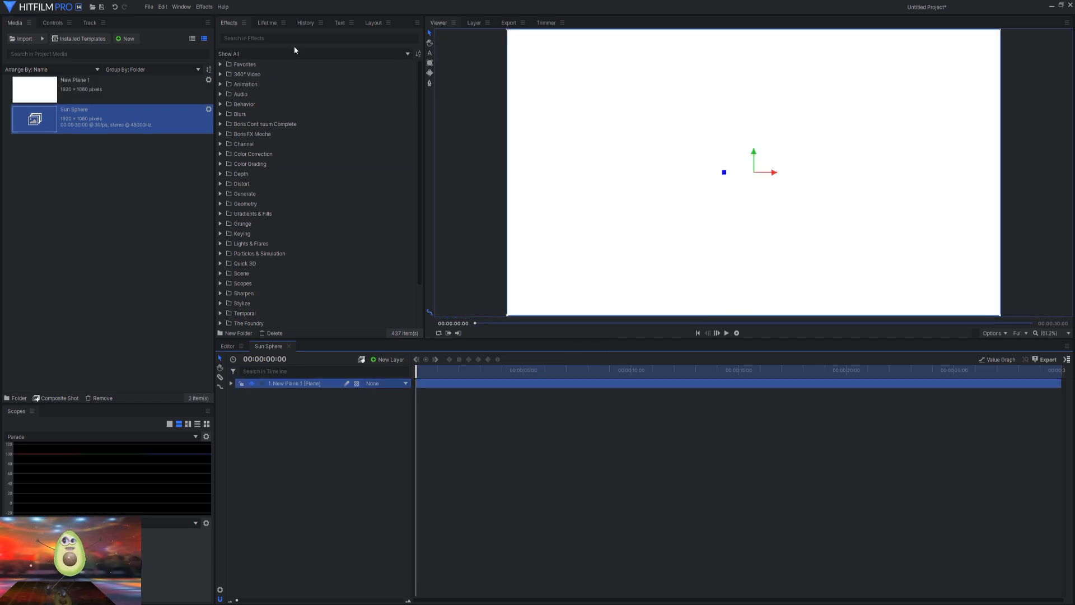
Step: Apply the Sphere effect to the new plane and set its radius to 225
click(289, 39)
text(Sphere)
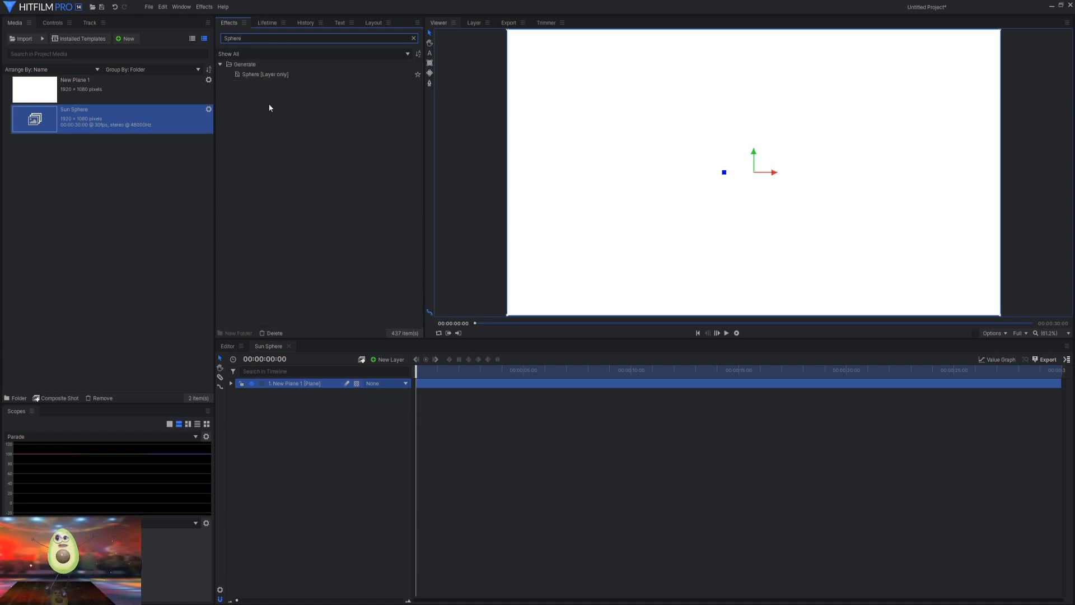
drag(266, 74, 331, 384)
click(247, 413)
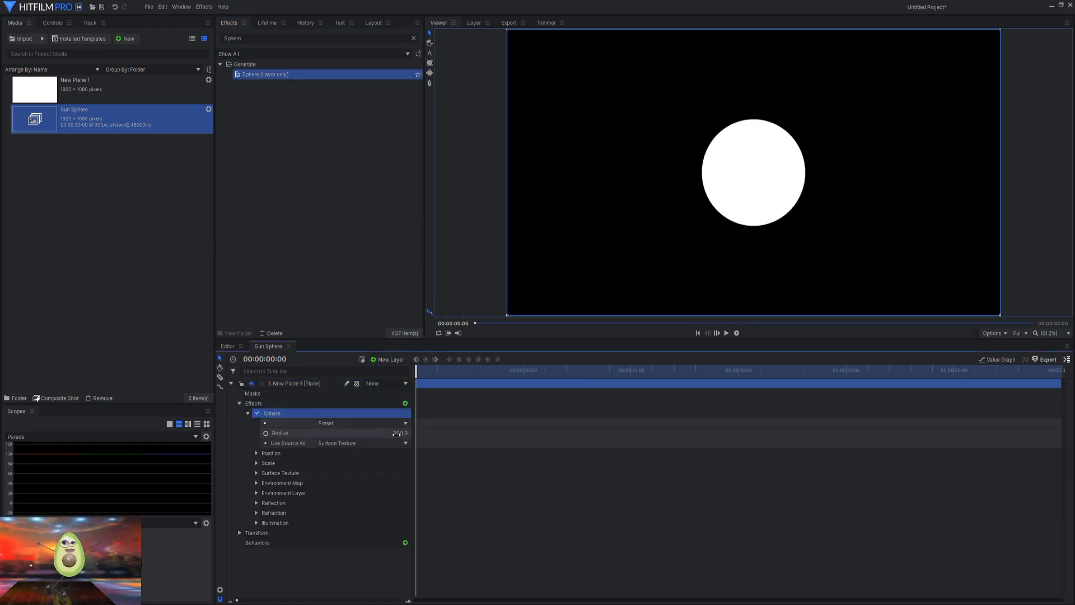
click(402, 433)
text(225)
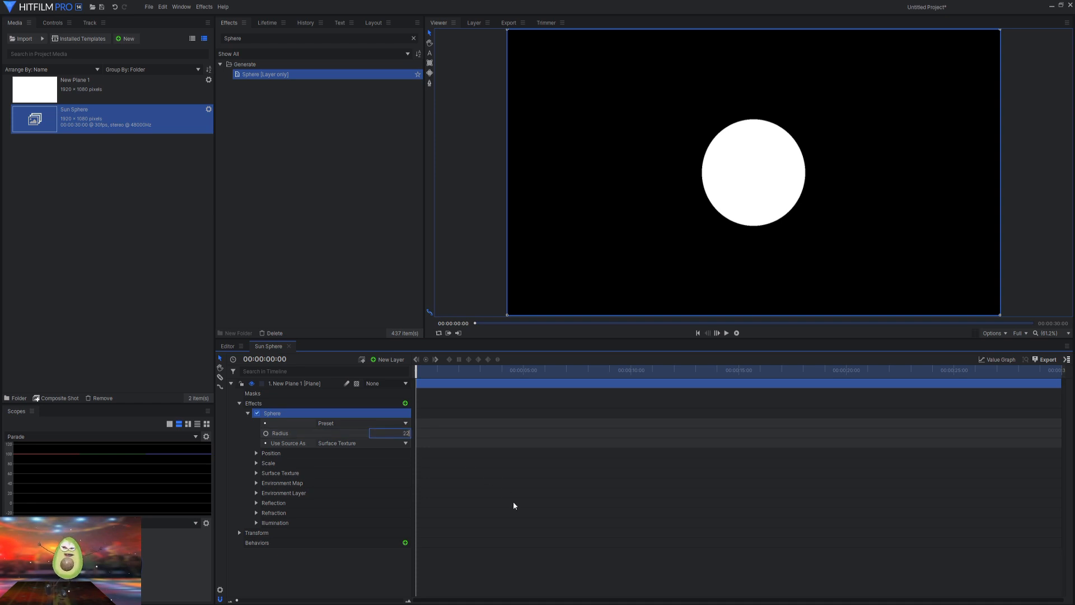
key(Return)
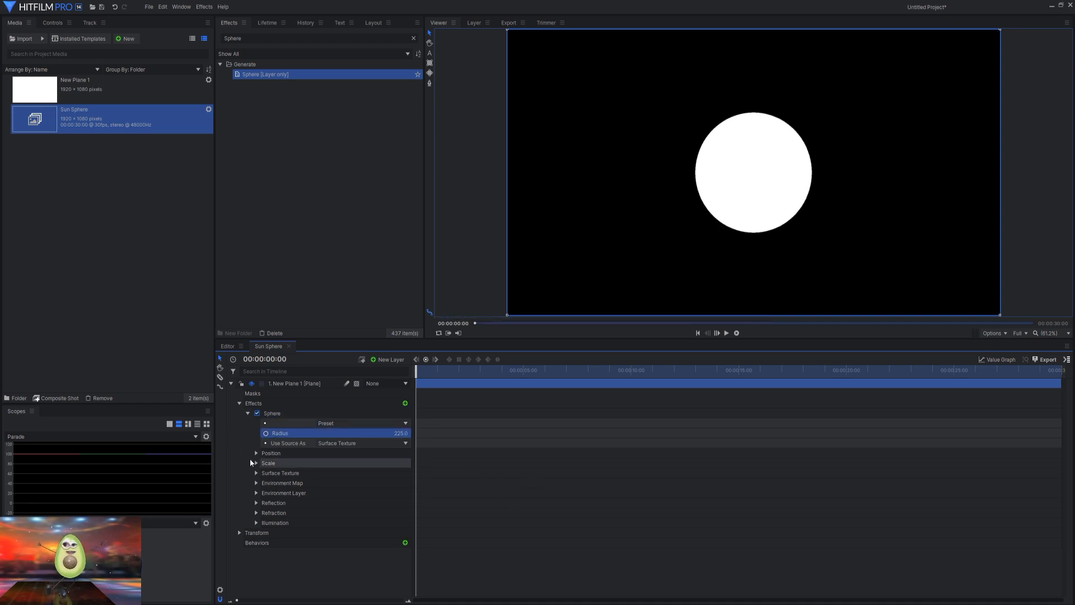
Step: Move the sphere up by setting its vertical position to 247 and raising it further until it sits near the frame's upper edge
click(256, 453)
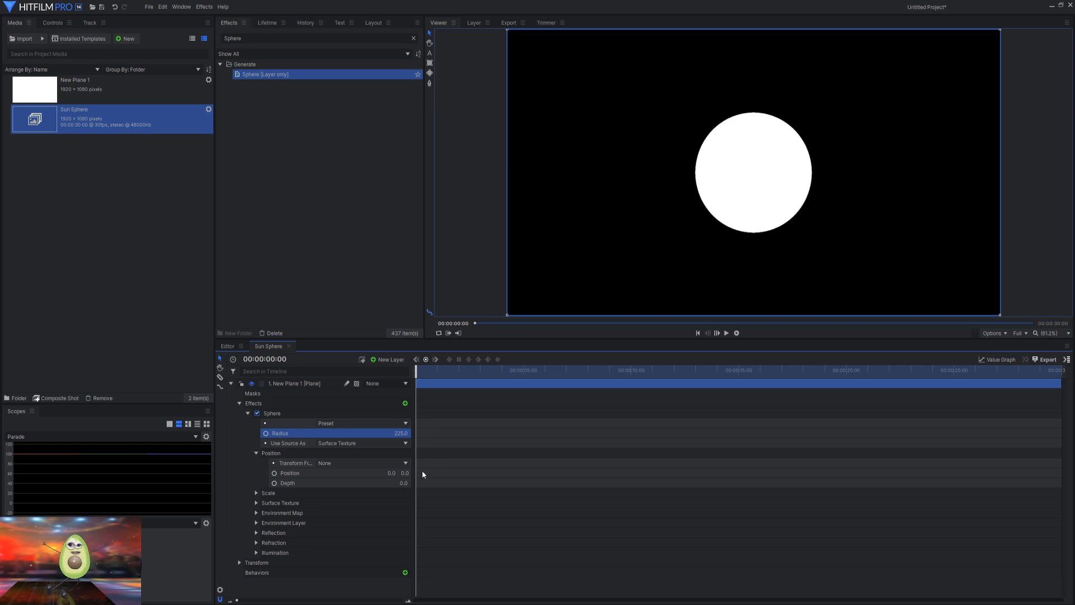
click(404, 472)
text(247)
key(Return)
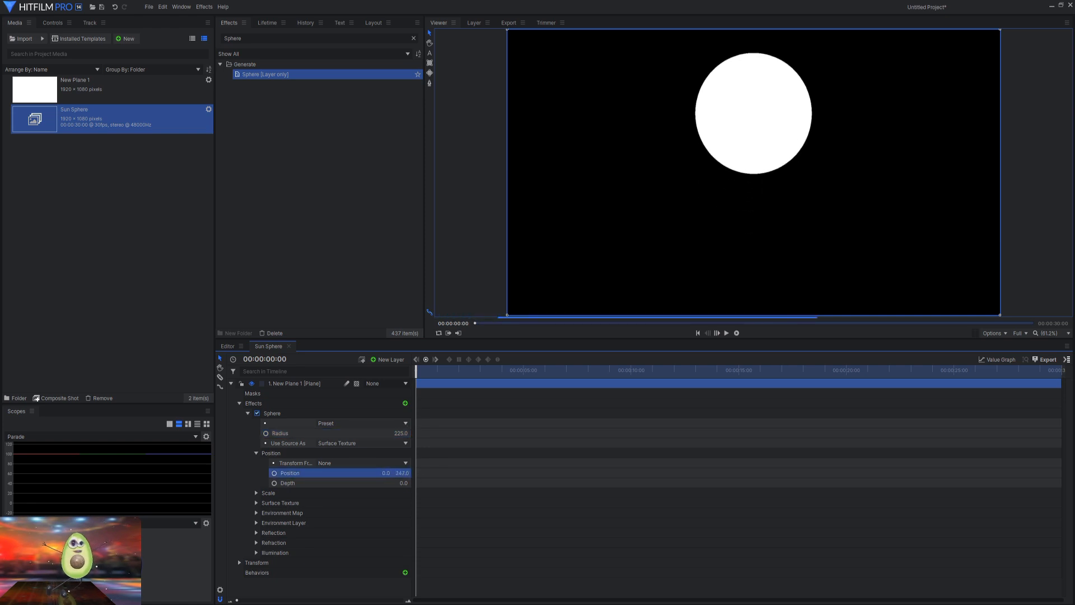
drag(402, 473, 423, 473)
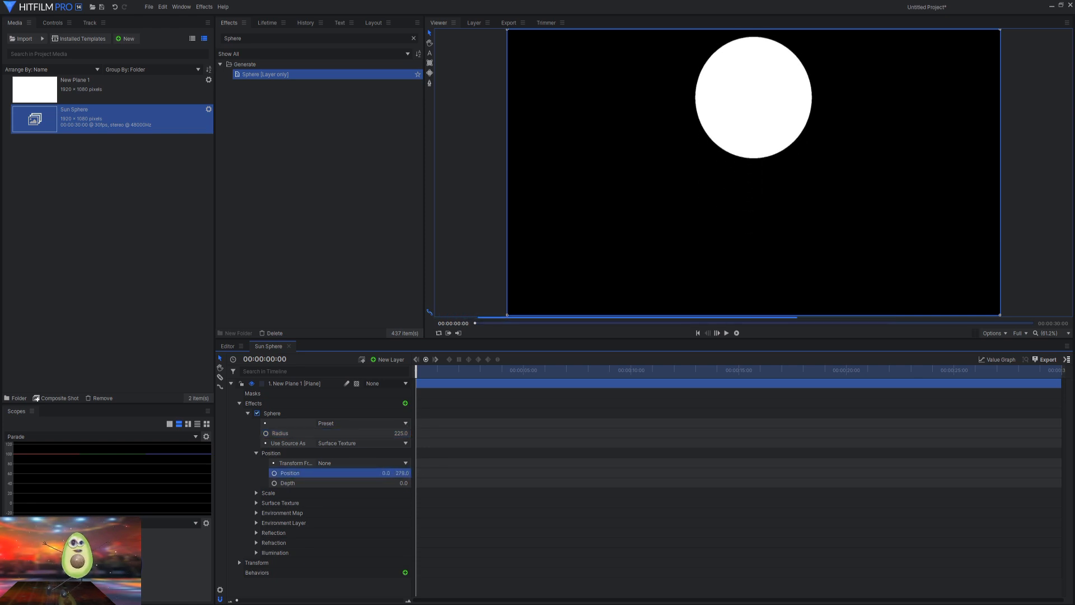
click(231, 383)
click(271, 422)
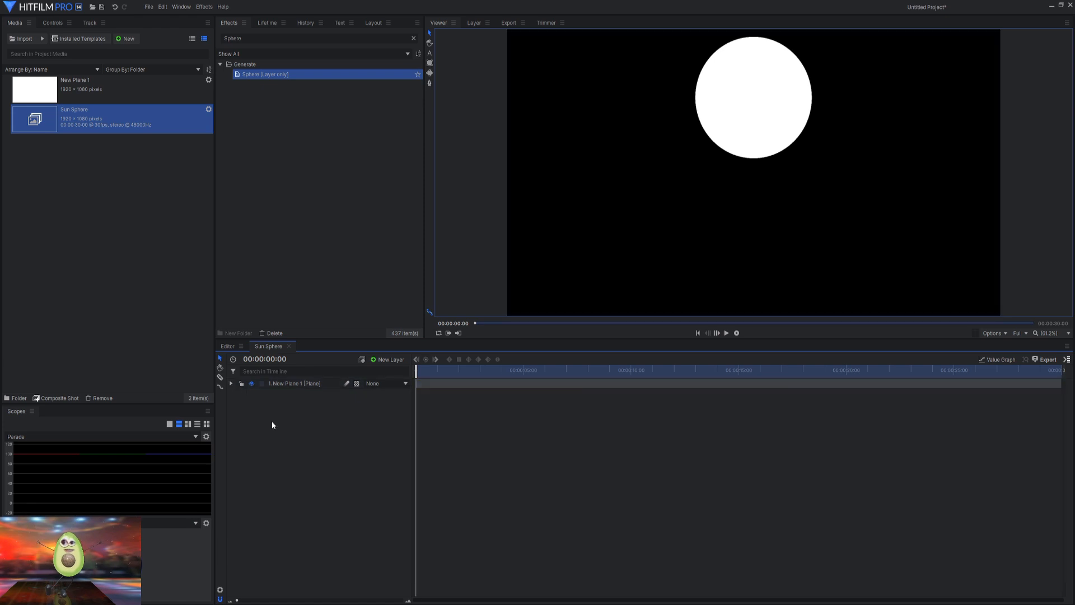
Step: Create a composite shot named Sun from the 1080p Full HD @ 30 fps template and add the Sun Sphere composite as its layer
right_click(87, 228)
mouse_move(112, 233)
click(221, 235)
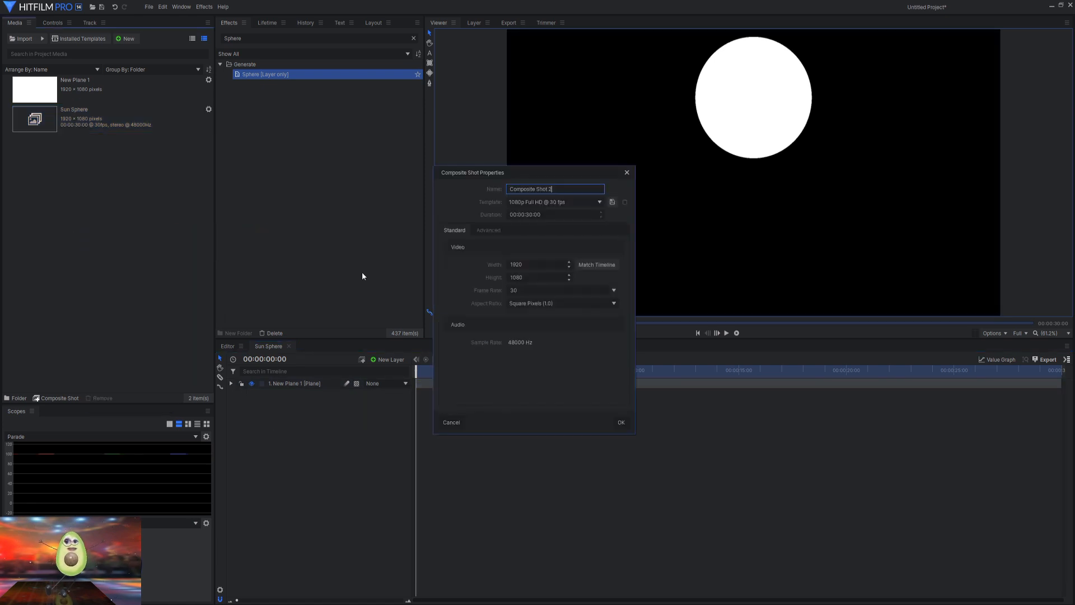
drag(575, 188, 493, 191)
text(Sun)
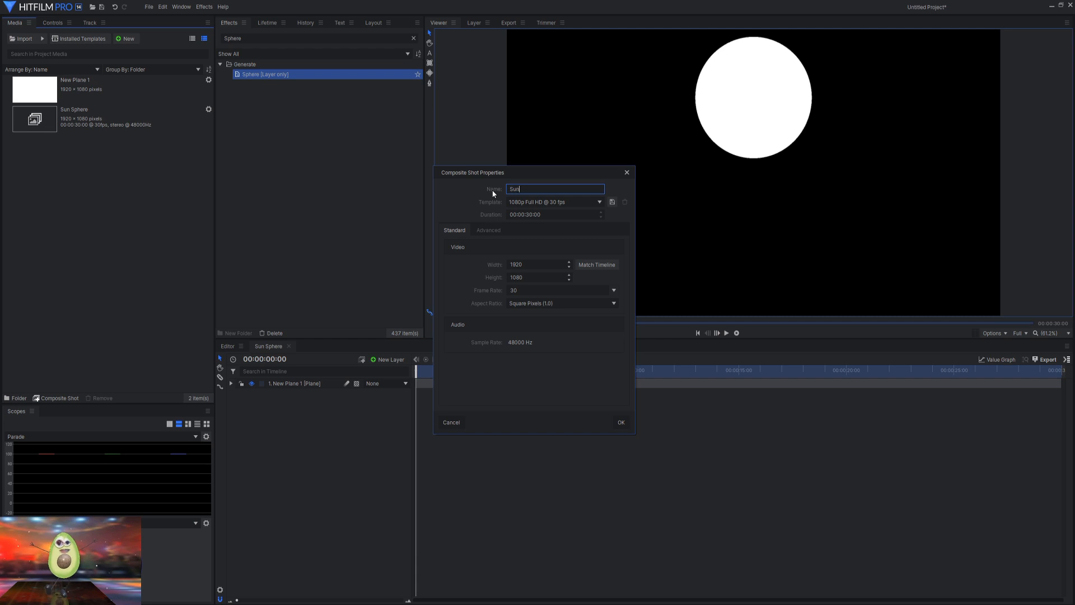
key(Return)
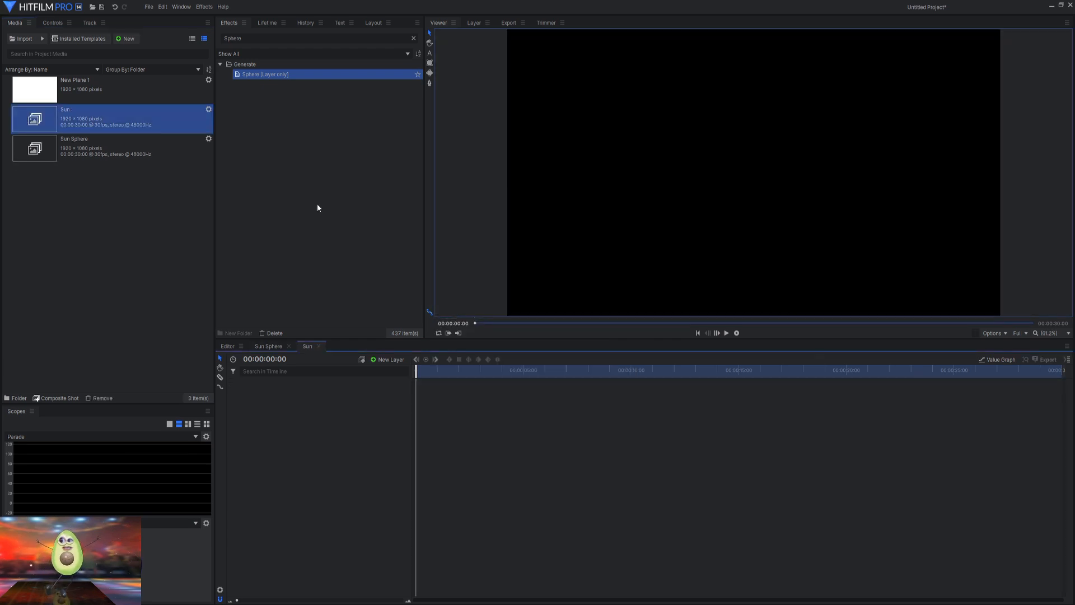
drag(32, 153, 312, 412)
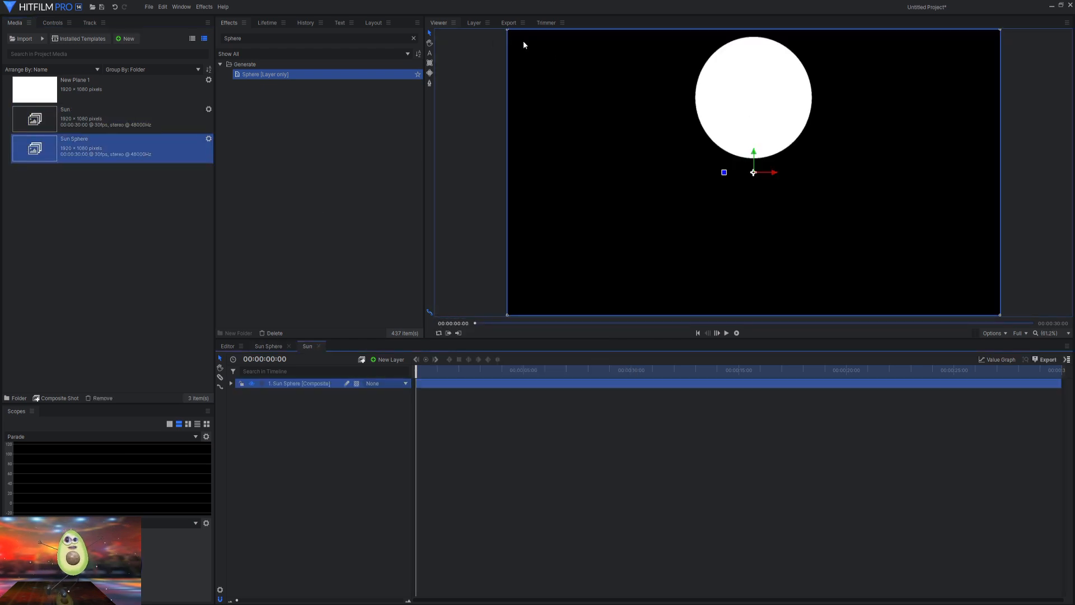
Step: Draw a thin horizontal rectangle mask across the sphere just below its middle and invert it to cut out a stripe
click(434, 62)
click(430, 63)
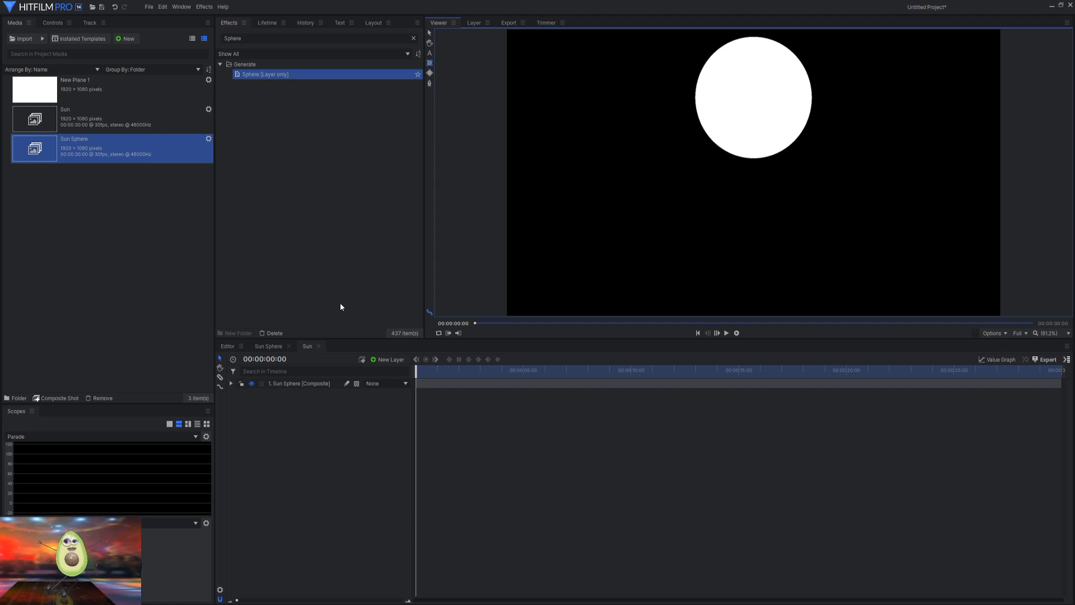
click(231, 383)
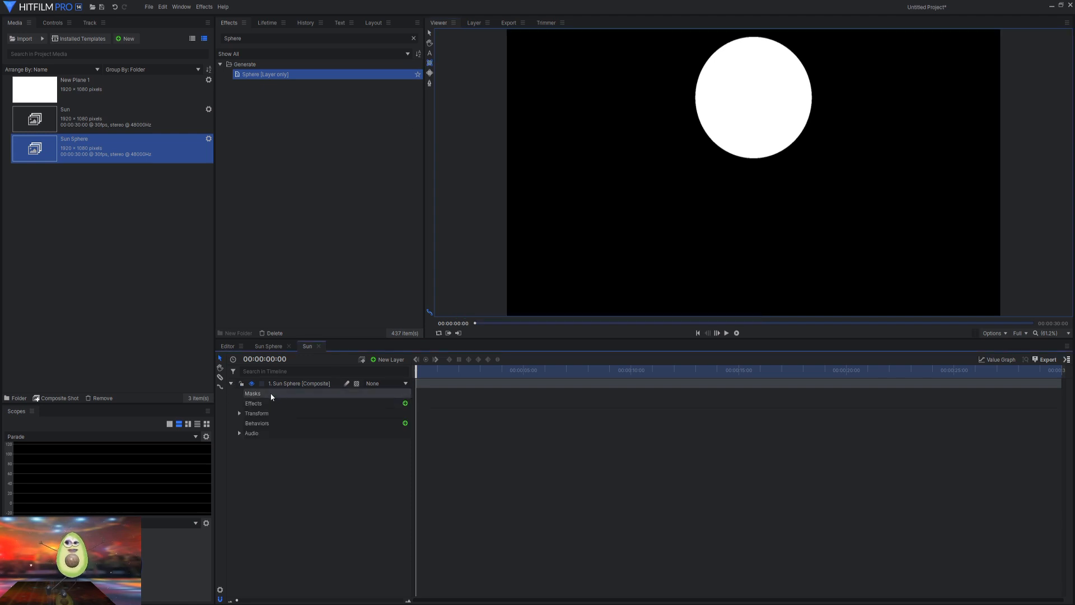
click(266, 394)
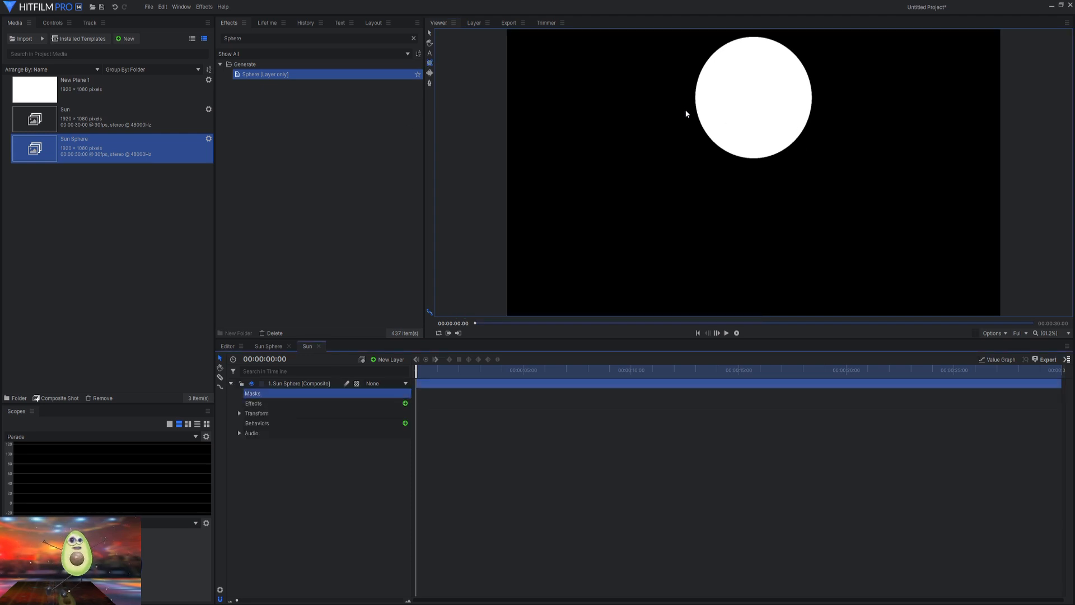
drag(684, 109, 822, 116)
click(368, 403)
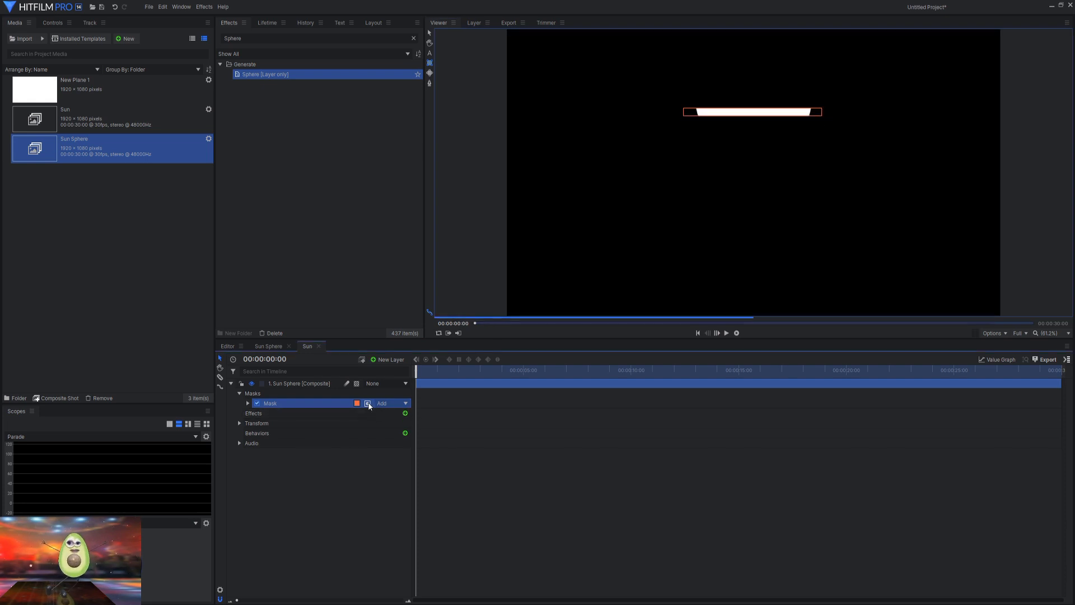
Step: Cut two progressively thinner stripes below the first one with rectangle masks set to Subtract
drag(685, 124, 817, 130)
click(384, 414)
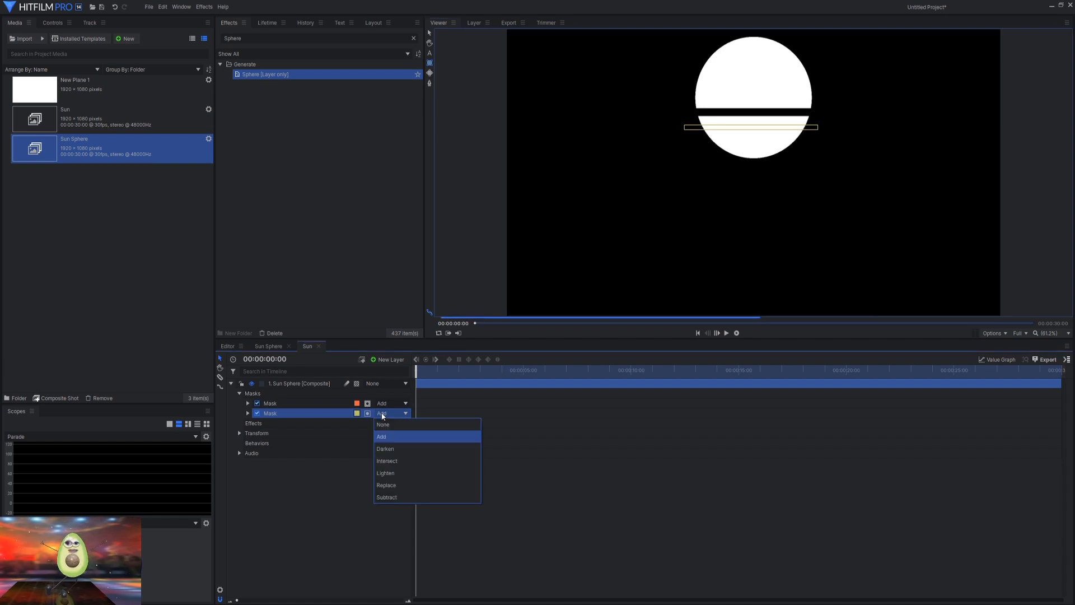
click(408, 499)
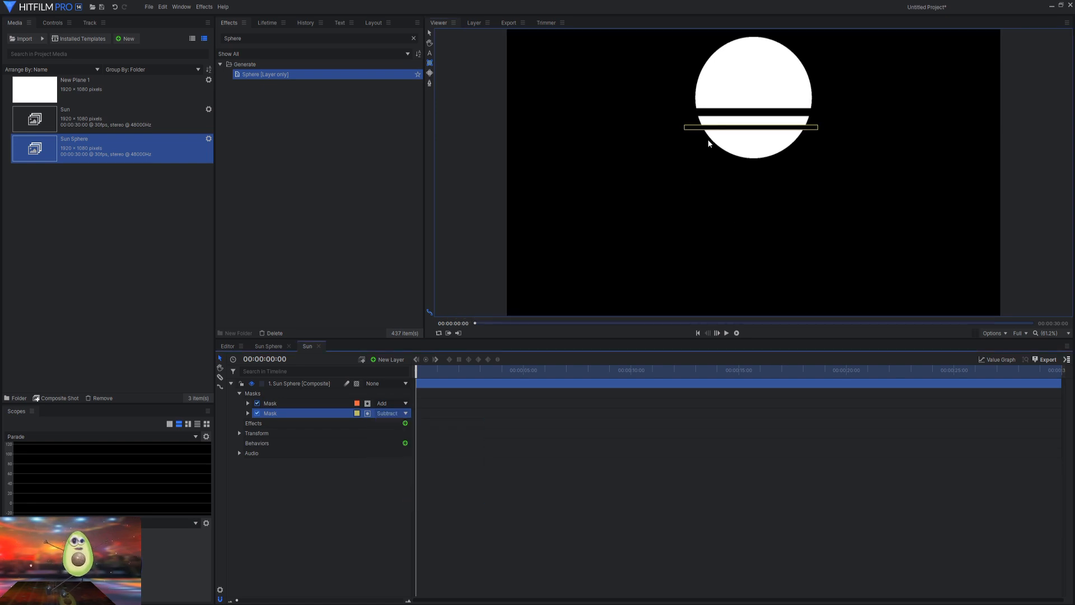
drag(690, 136, 808, 140)
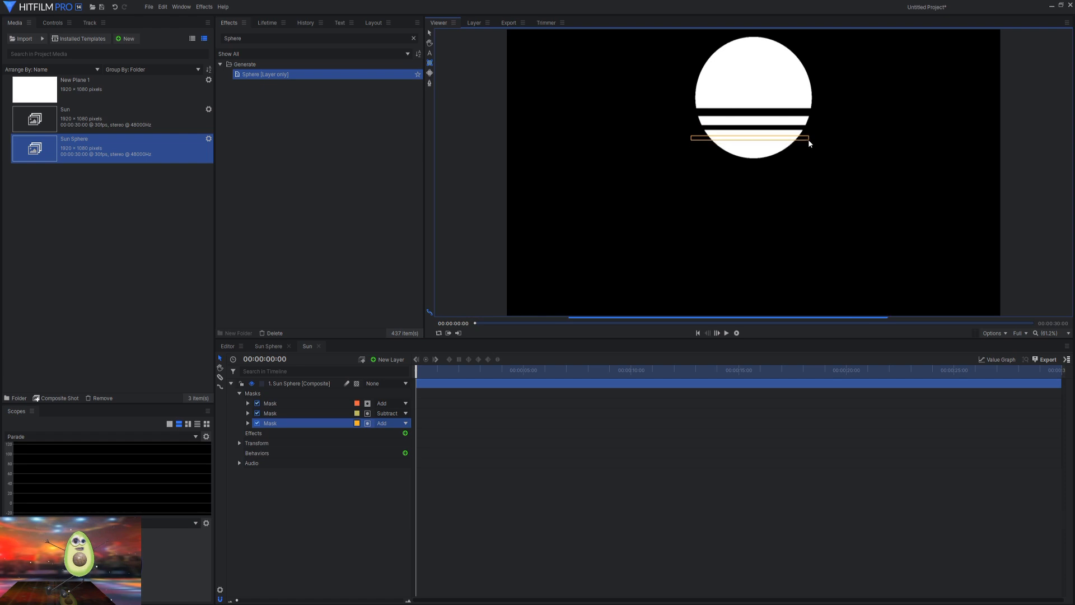
click(385, 423)
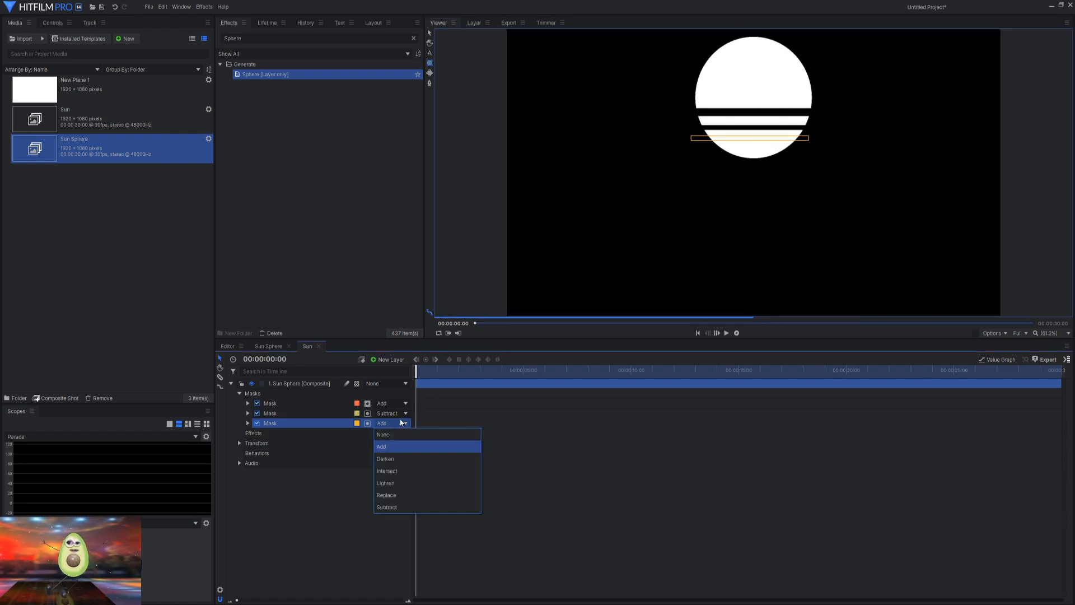
click(400, 507)
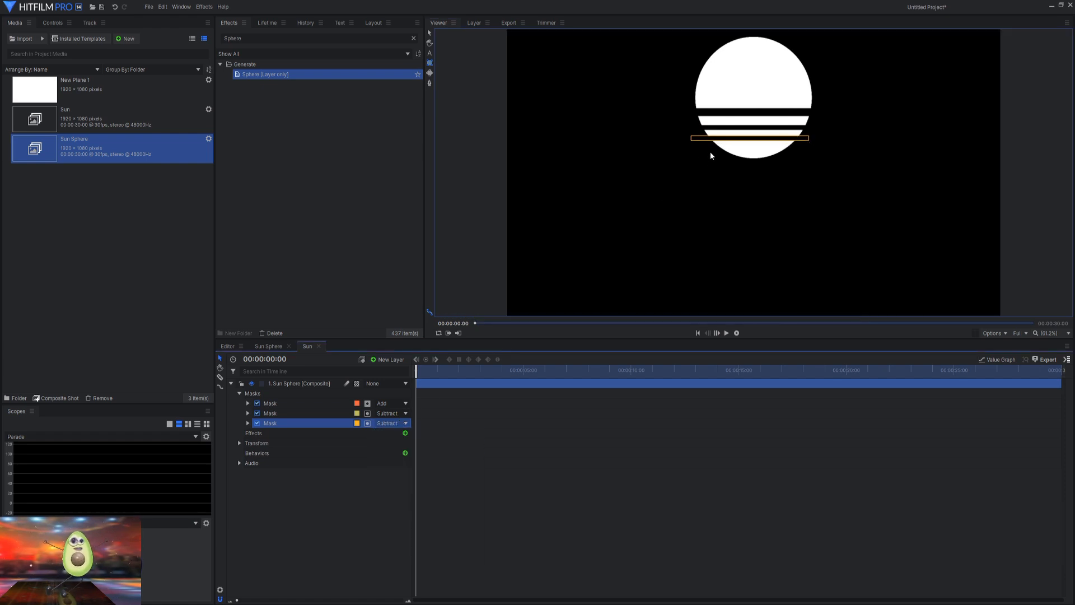
Step: Cut a fourth, very thin stripe near the sphere's lower edge with a rectangle mask set to Subtract
drag(707, 148, 798, 149)
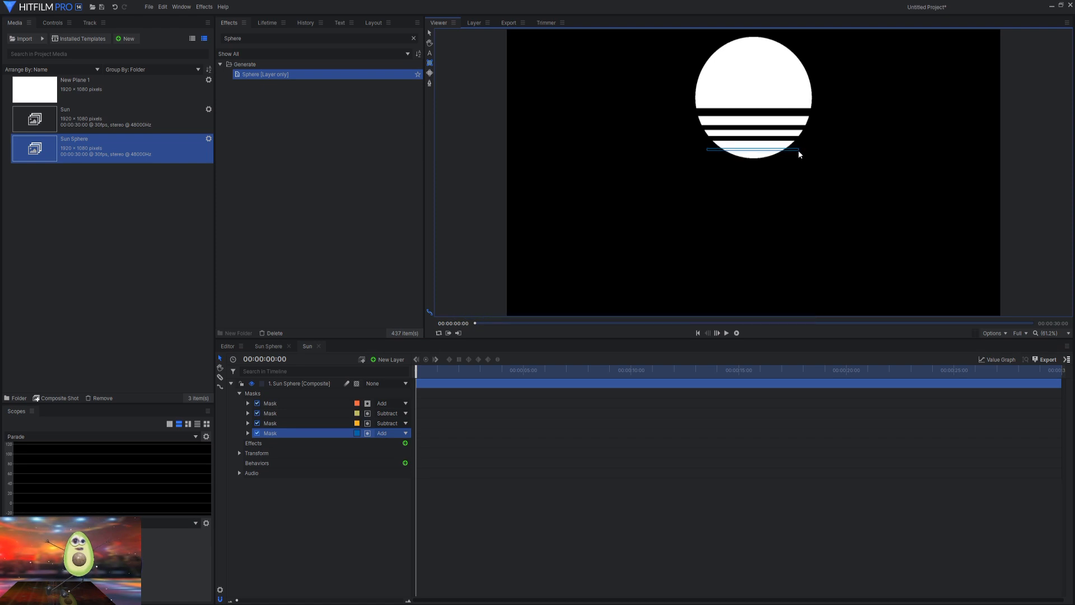
click(392, 433)
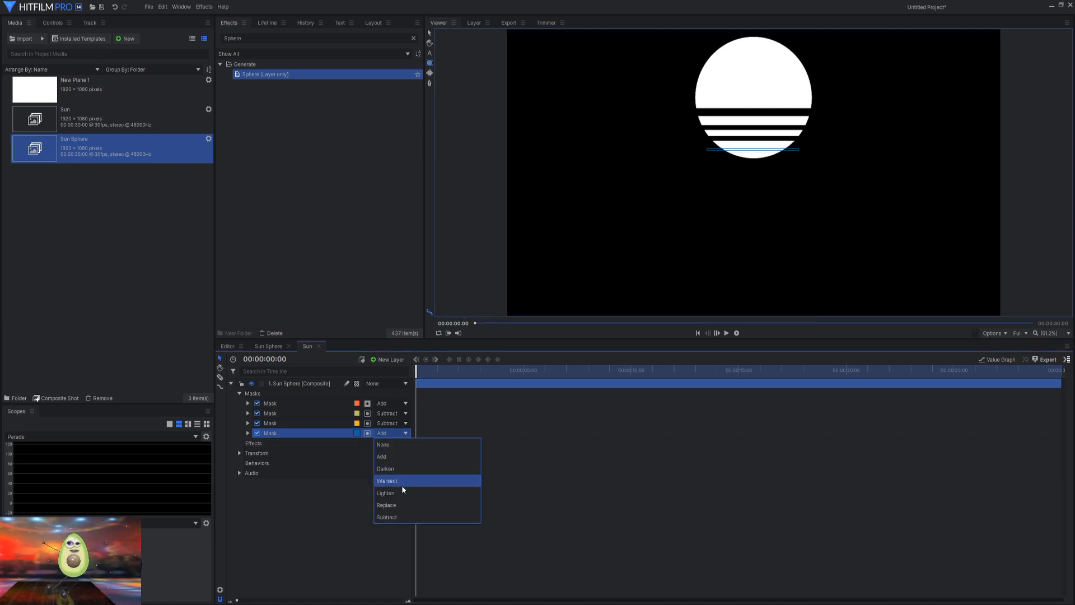
click(406, 517)
click(364, 521)
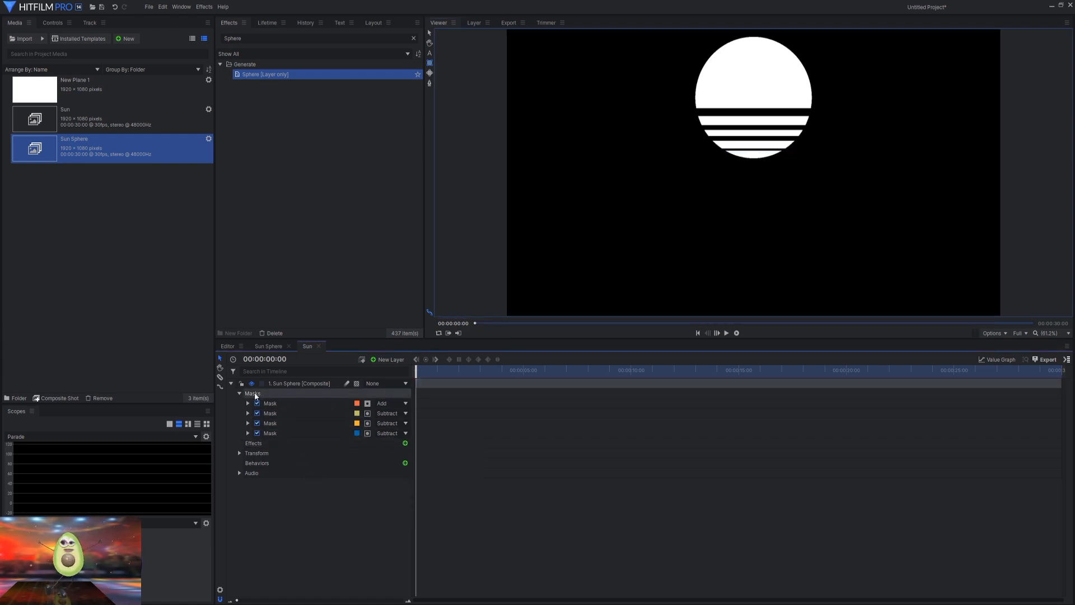
click(231, 383)
click(127, 270)
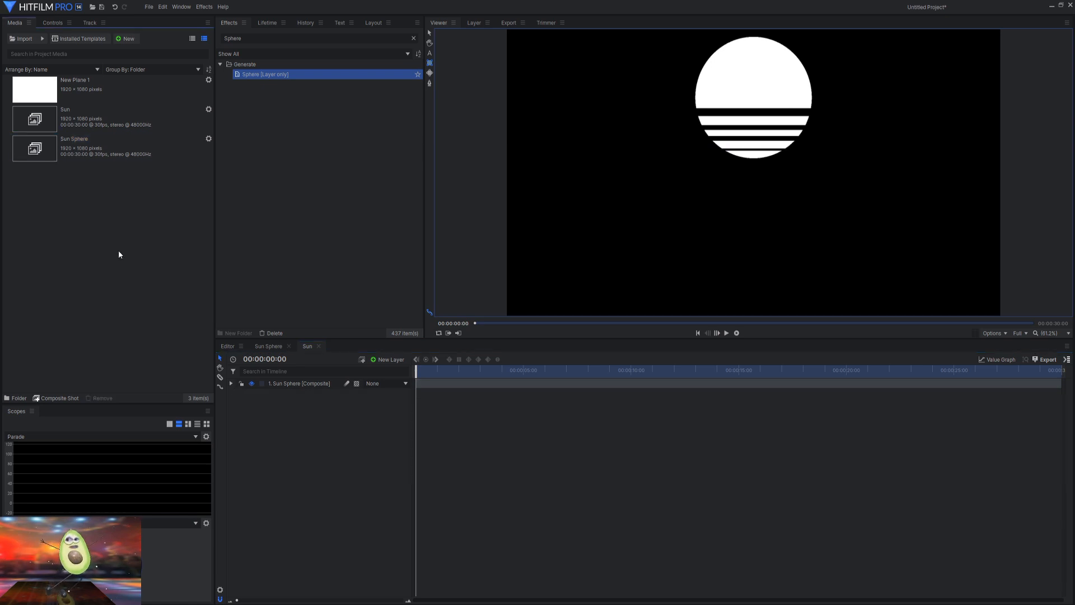
Step: Create another composite shot named Scene, keeping the 1080p Full HD @ 30 fps template
right_click(82, 229)
mouse_move(111, 233)
click(212, 234)
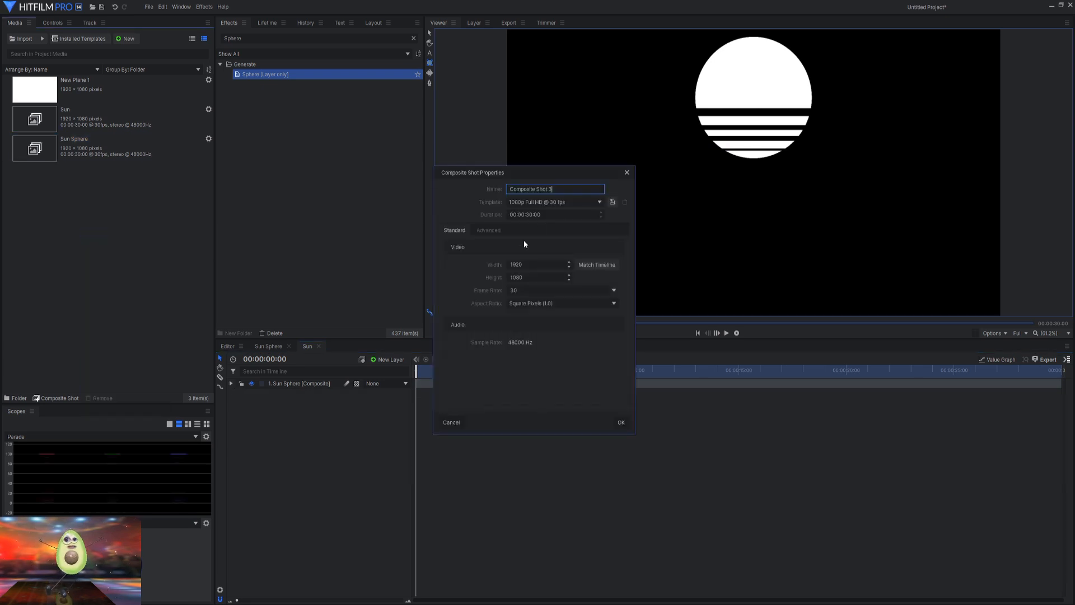
drag(553, 189, 493, 192)
text(Sc)
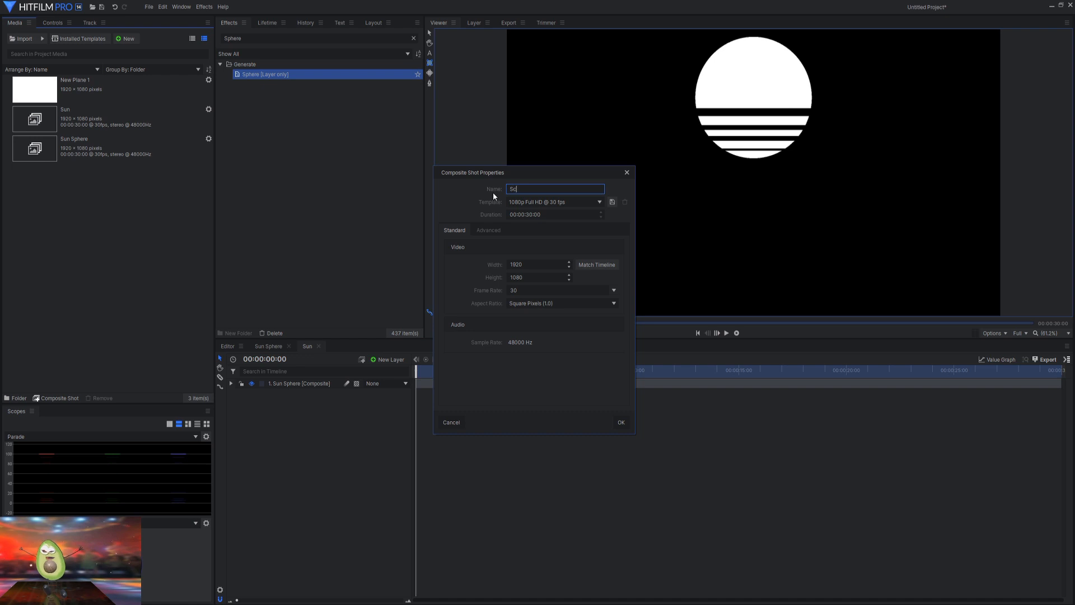
text(ene)
key(Return)
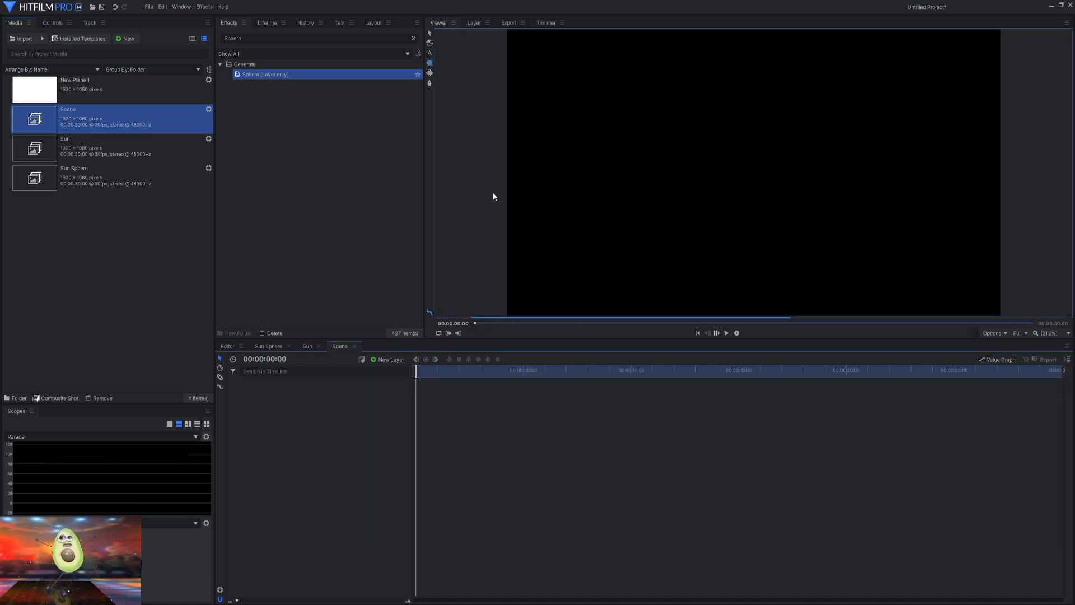
Step: Add a white 1920 × 1080 plane layer named Grid to the Scene composite shot
right_click(285, 434)
mouse_move(314, 432)
click(370, 435)
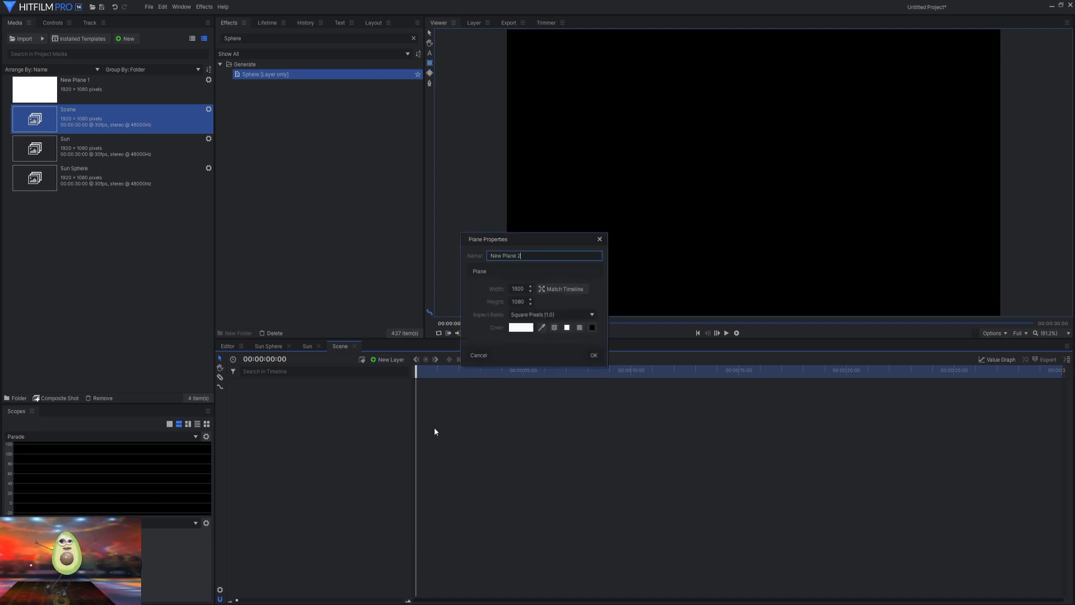
drag(531, 259, 471, 262)
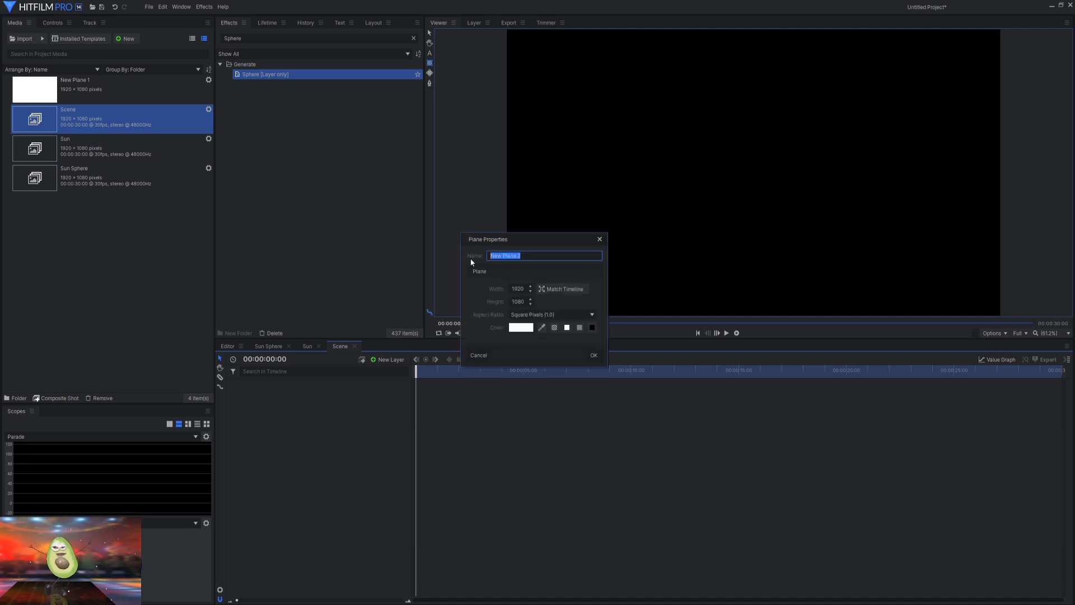
text(Grid)
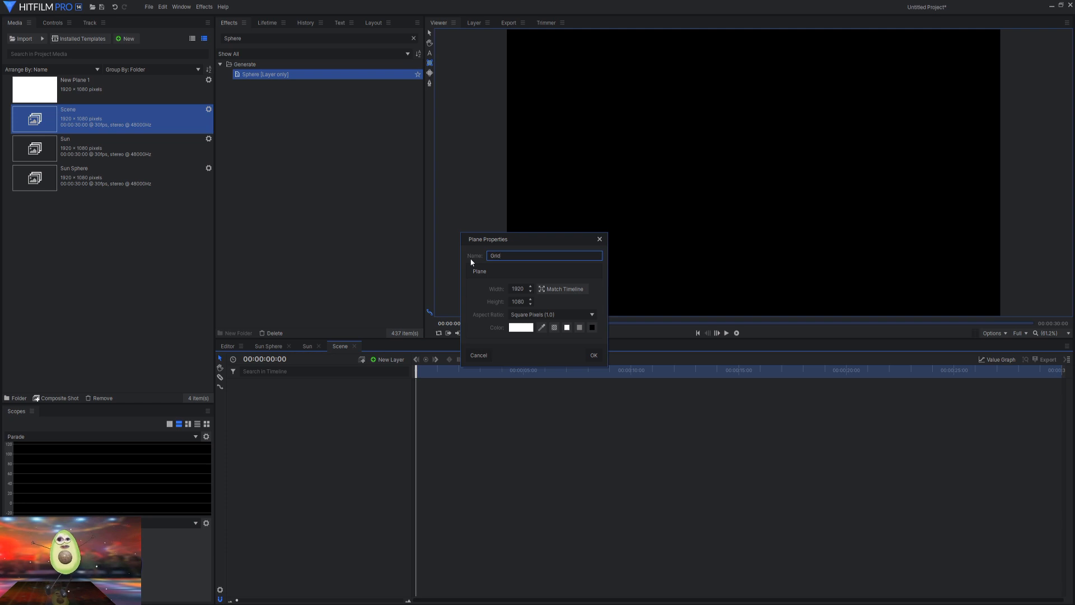
key(Return)
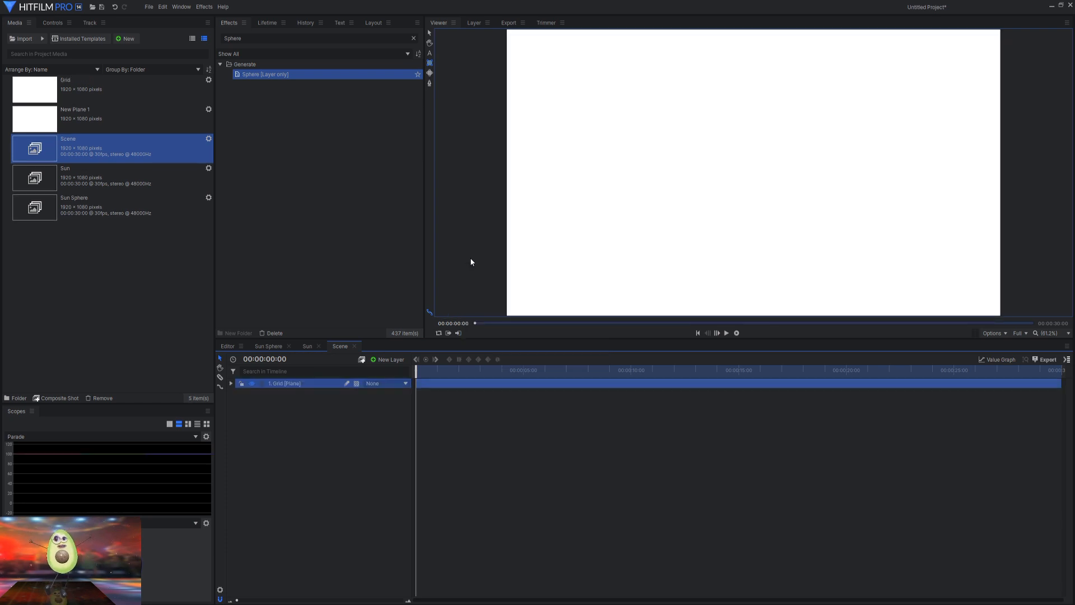
Step: Find the Grid effect and apply it to the Grid plane layer in the Scene composite shot
double_click(254, 40)
text(Grid)
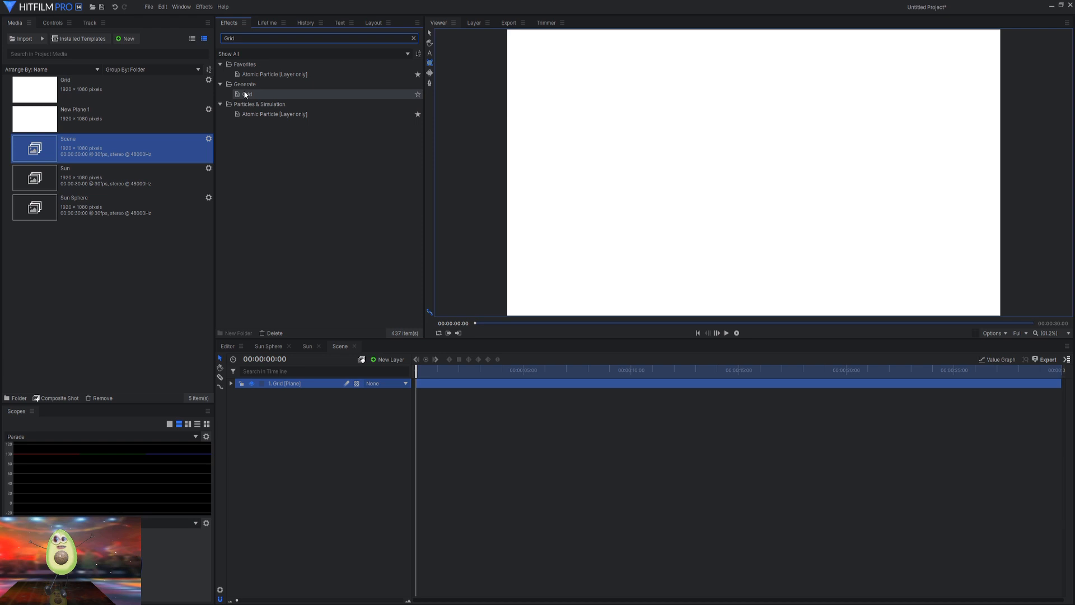
drag(245, 94, 300, 385)
click(249, 413)
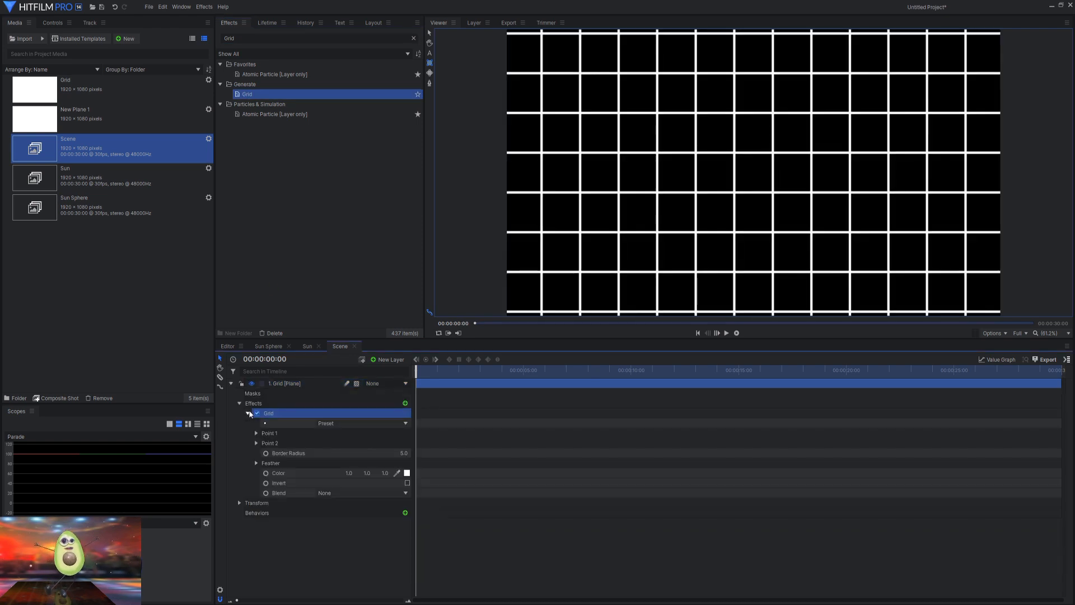
Step: Resize the Grid plane to 8192 × 8192 pixels in its plane properties
right_click(290, 383)
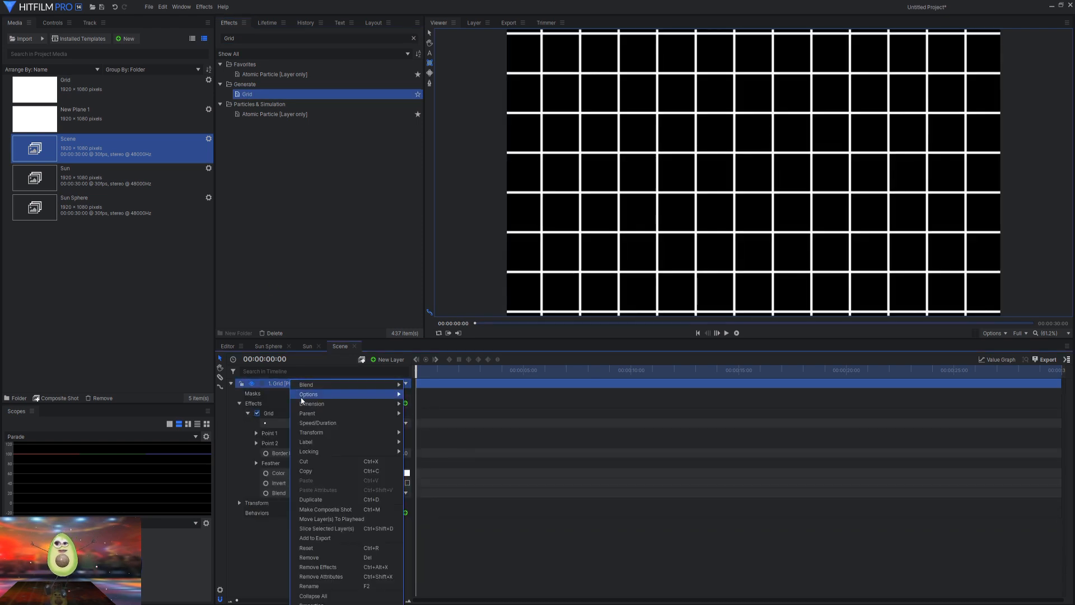
click(312, 603)
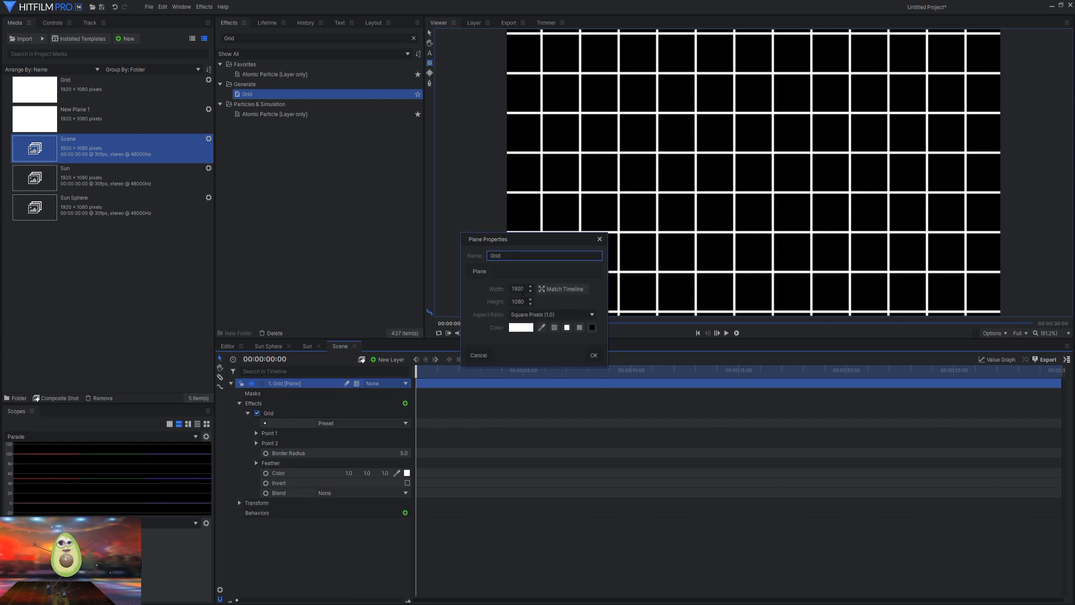
key(Tab)
text(6)
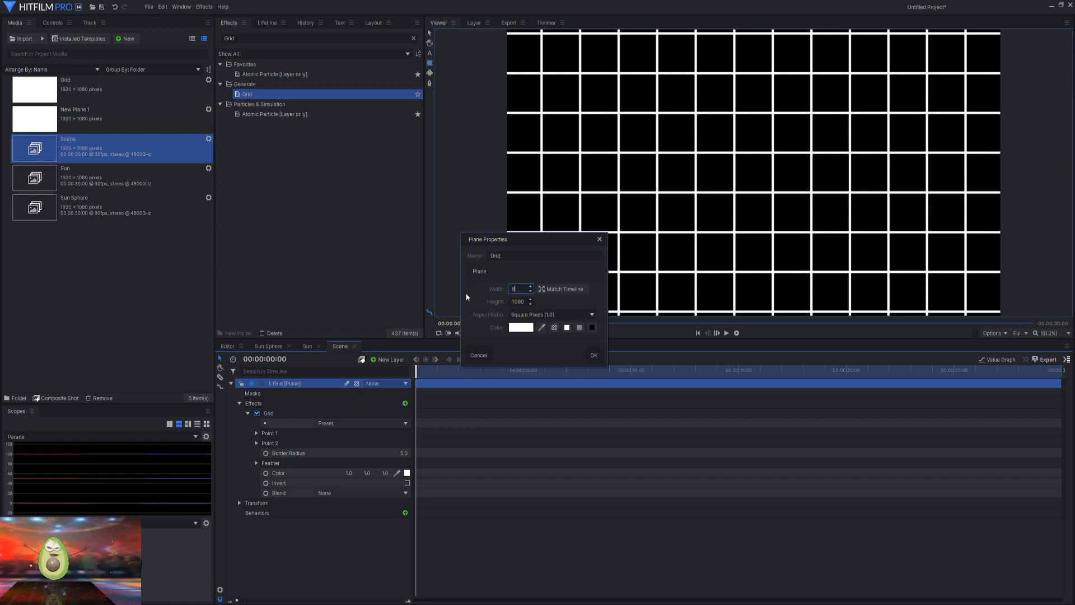
text(192)
key(Tab)
text(81)
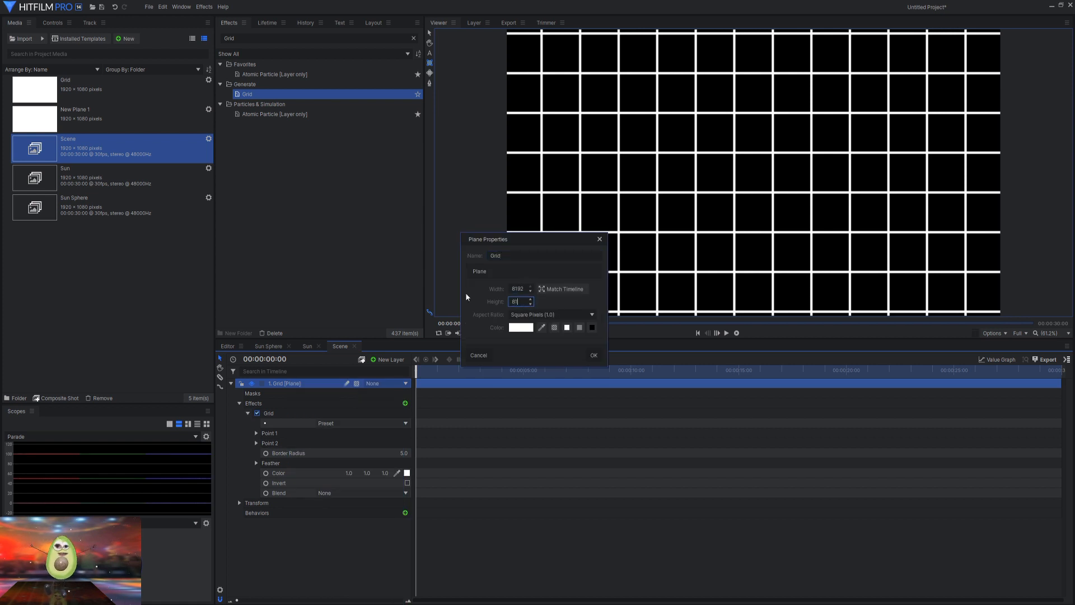
key(Return)
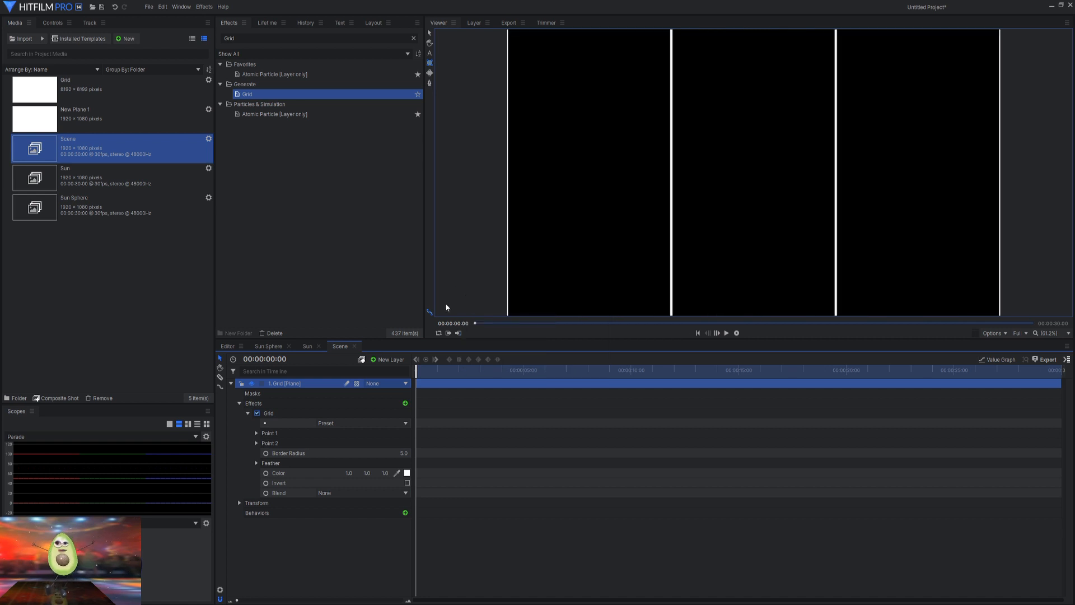
Step: Set the Grid effect's Point 1 position to 0, 0
click(256, 433)
click(256, 462)
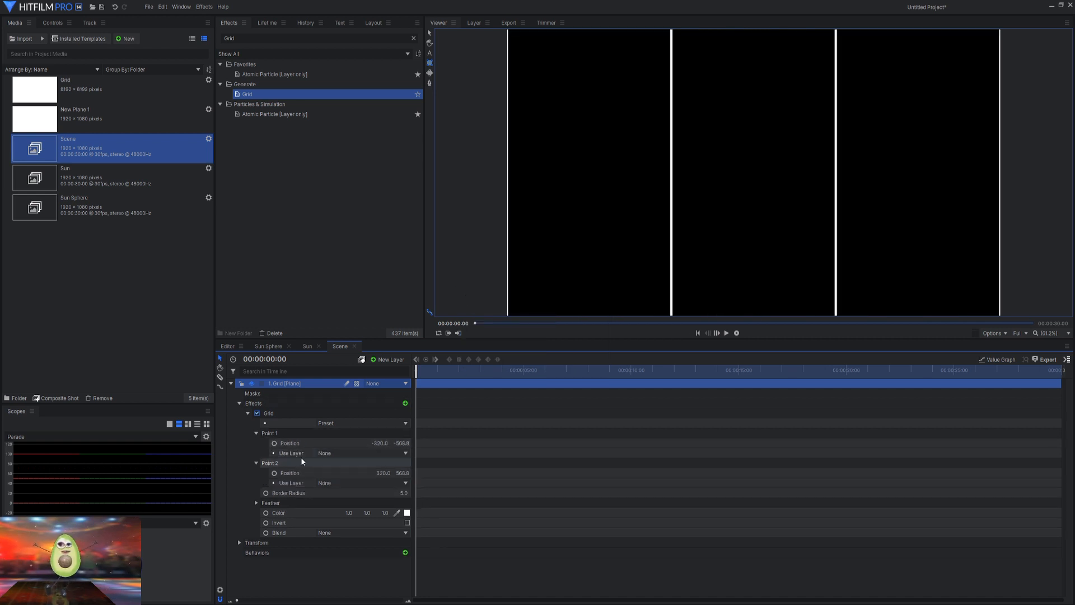
click(380, 442)
text(0)
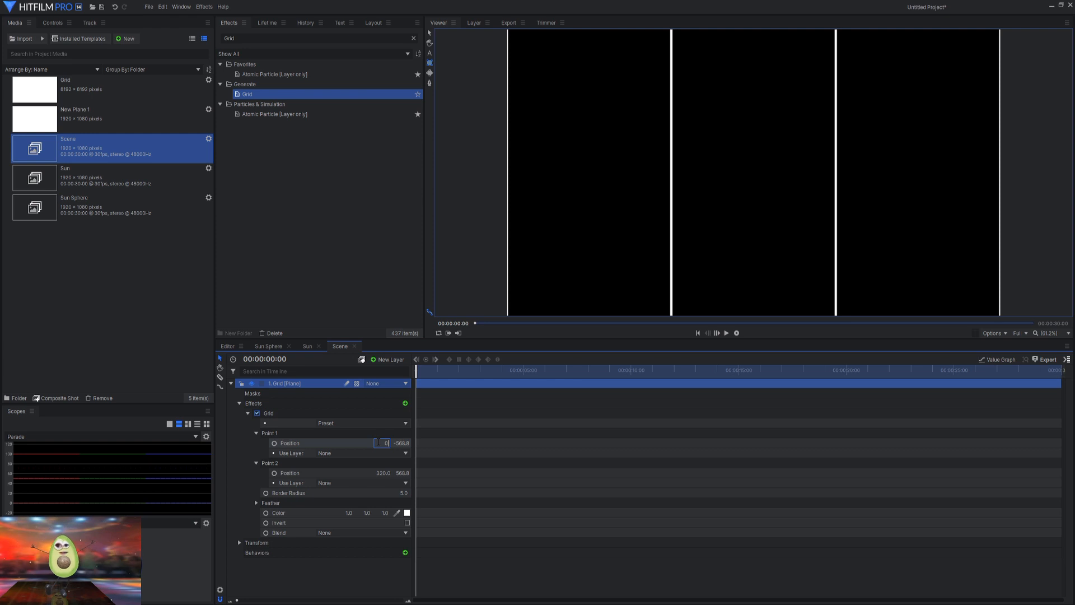
key(Tab)
text(0)
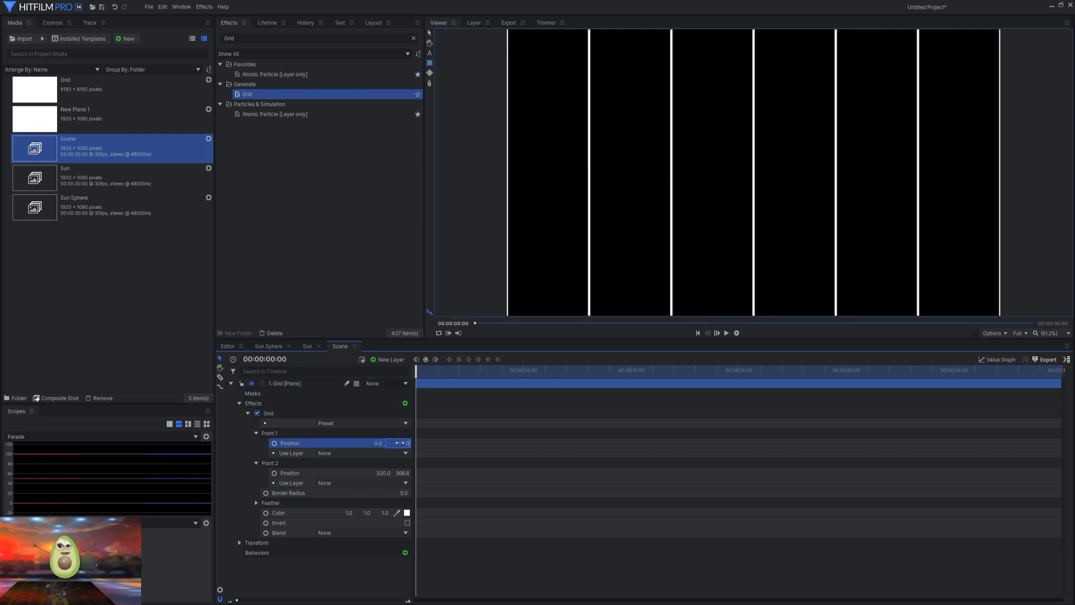
key(Return)
Step: Set the Grid effect's Point 2 position to 70, 90
click(384, 472)
text(0)
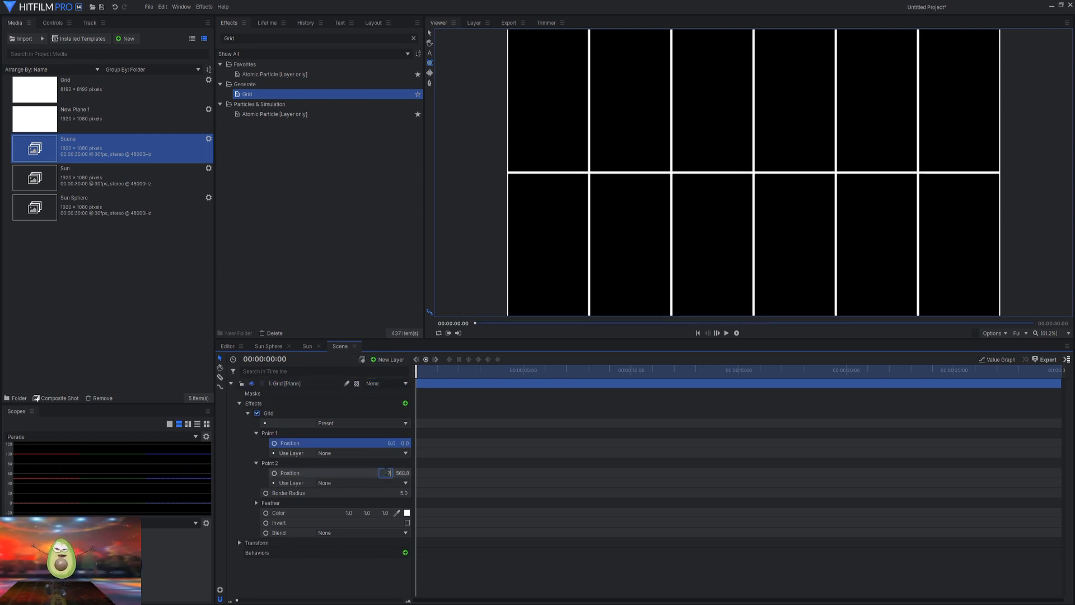
key(Return)
click(401, 473)
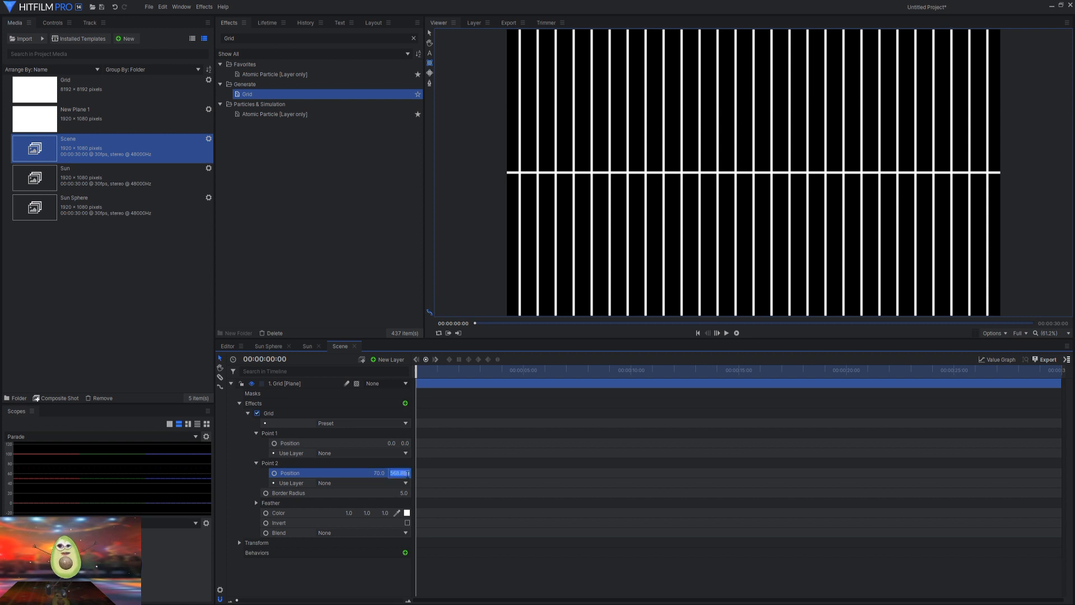
text(90)
key(Return)
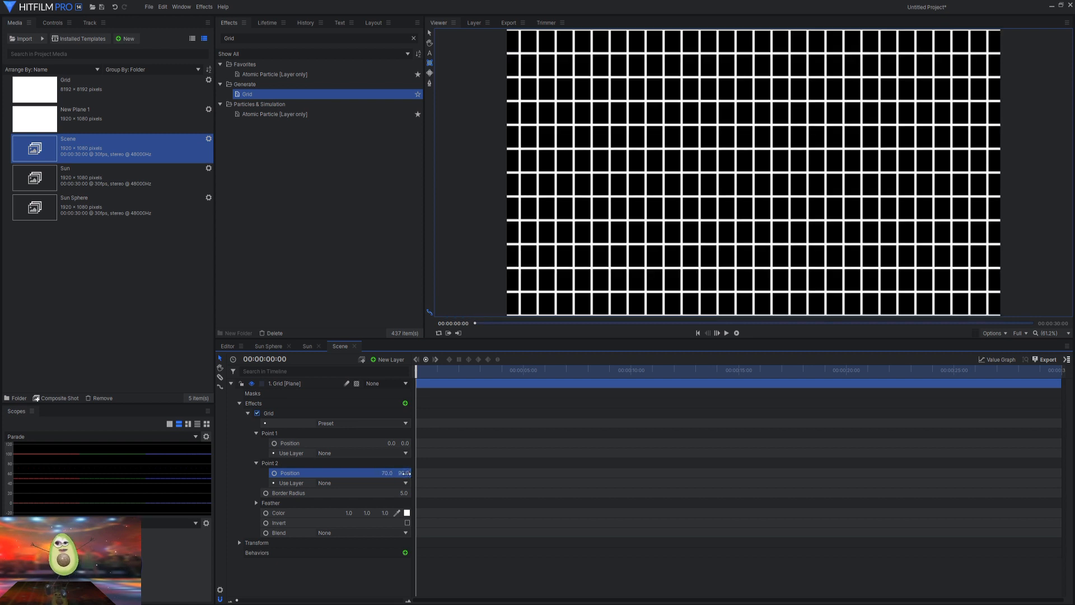
Step: Change the Grid effect's line color to a bright pink with hue 303
click(248, 414)
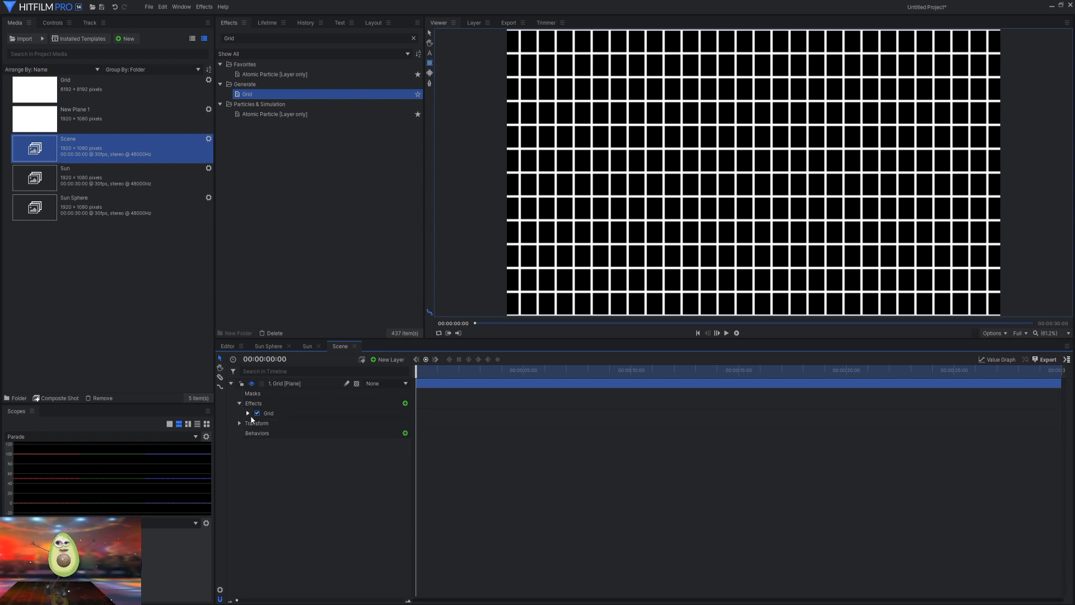
click(248, 413)
click(407, 512)
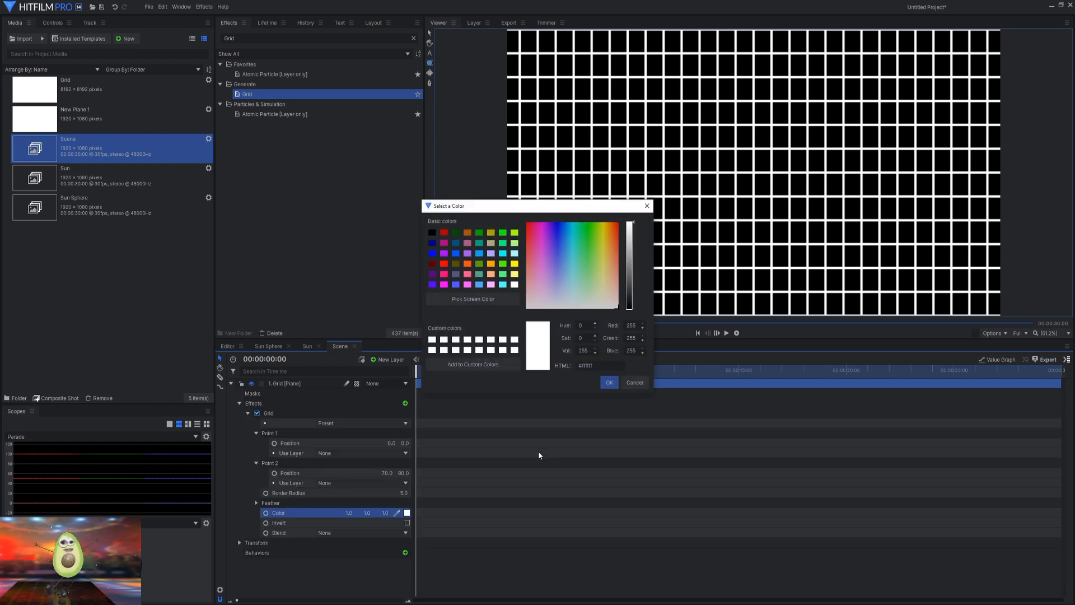
click(467, 286)
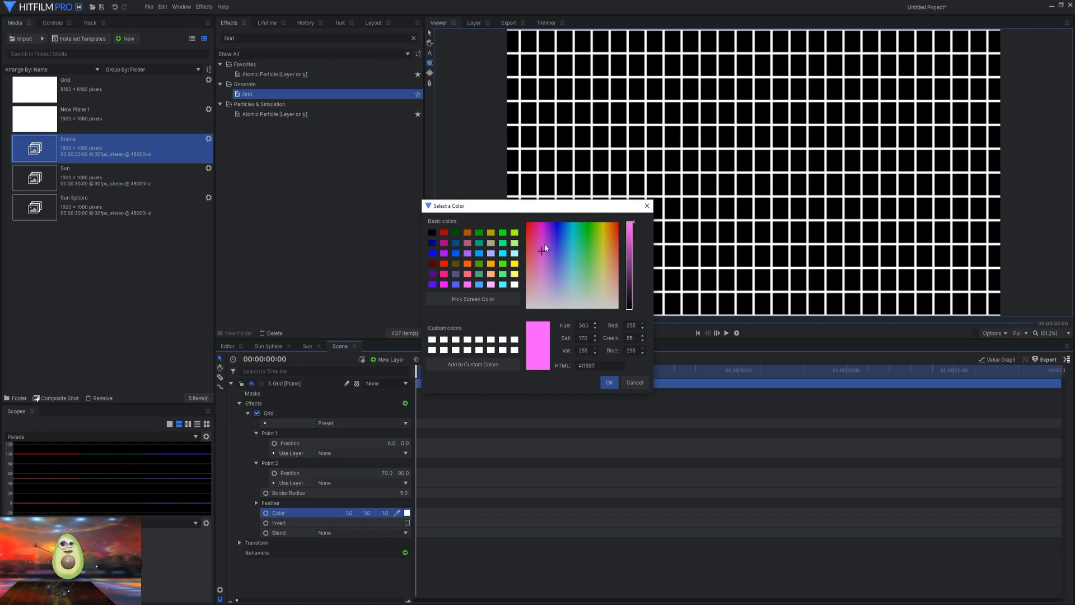
drag(544, 245, 542, 244)
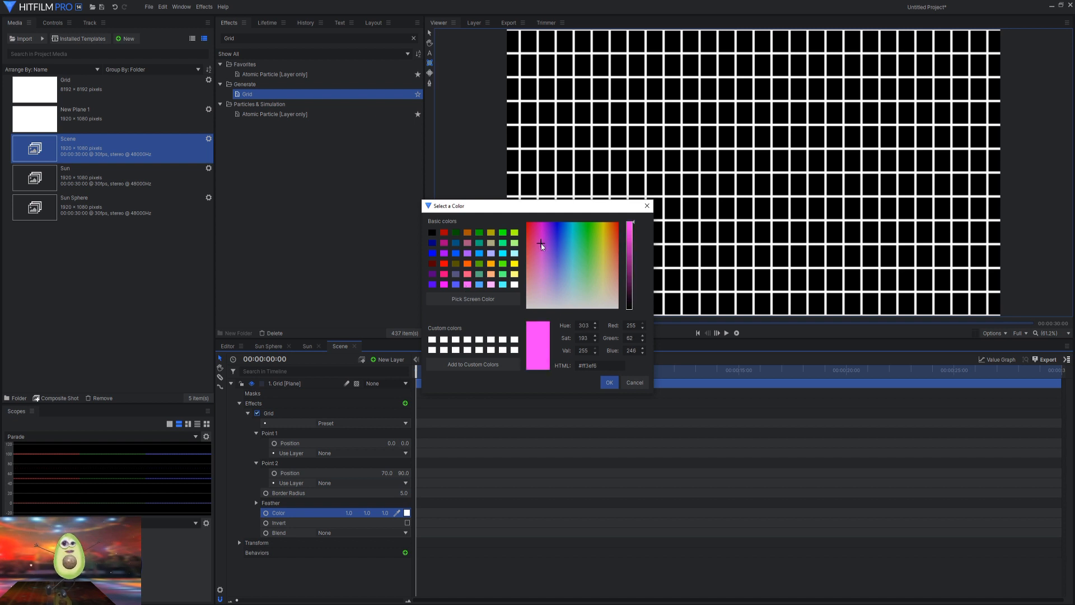
click(610, 382)
click(248, 414)
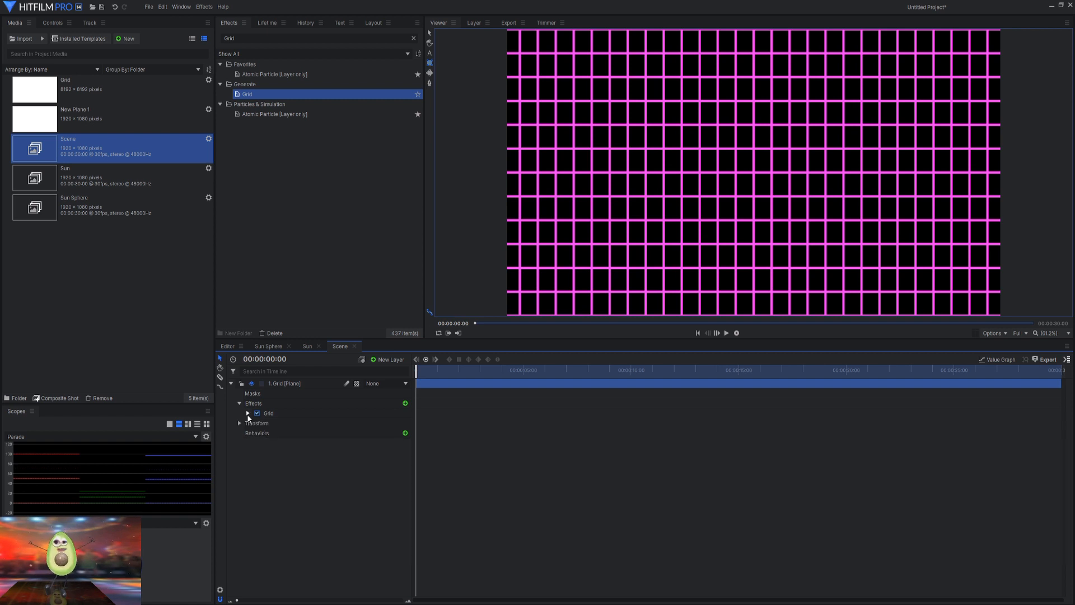
Step: Find the Neon Glow effect, apply it to the Grid layer and show its settings
double_click(261, 37)
text(glow)
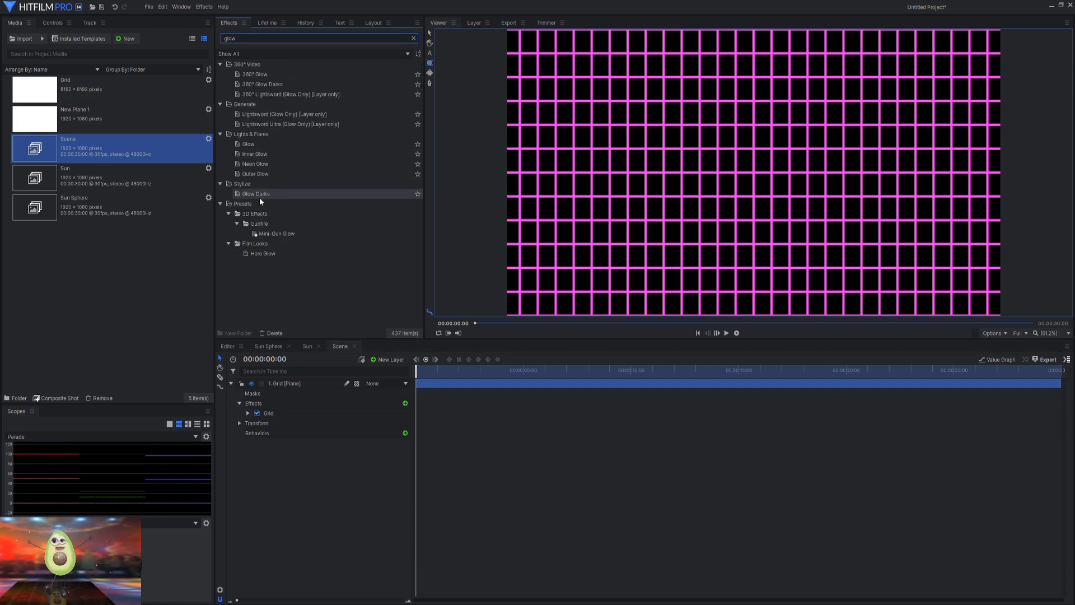
drag(260, 163, 314, 382)
click(247, 423)
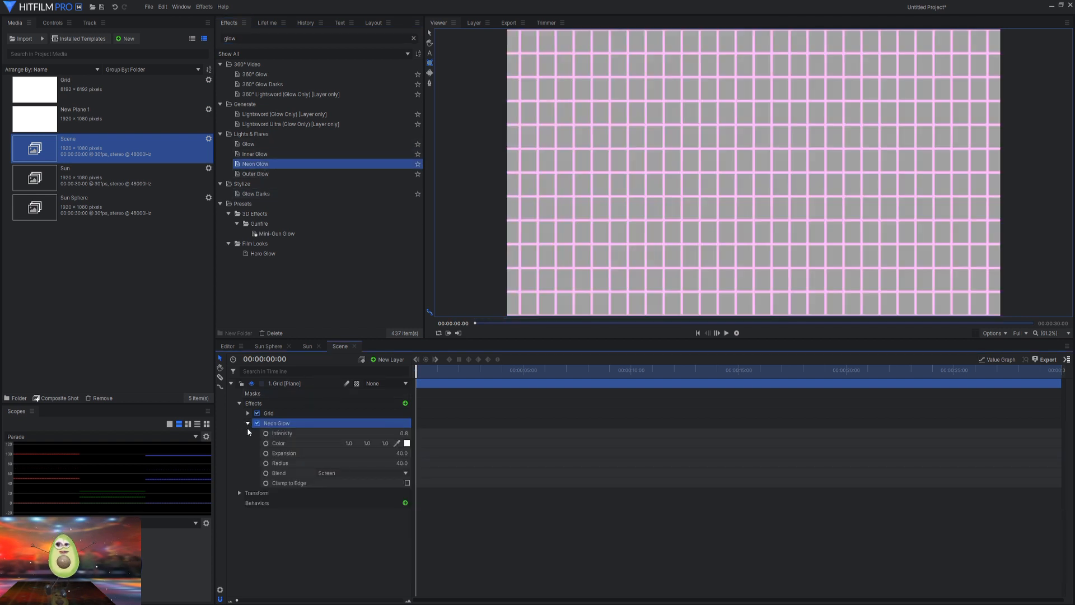
Step: Change the Neon Glow color to a slightly darkened purple, #9f00ef
click(407, 443)
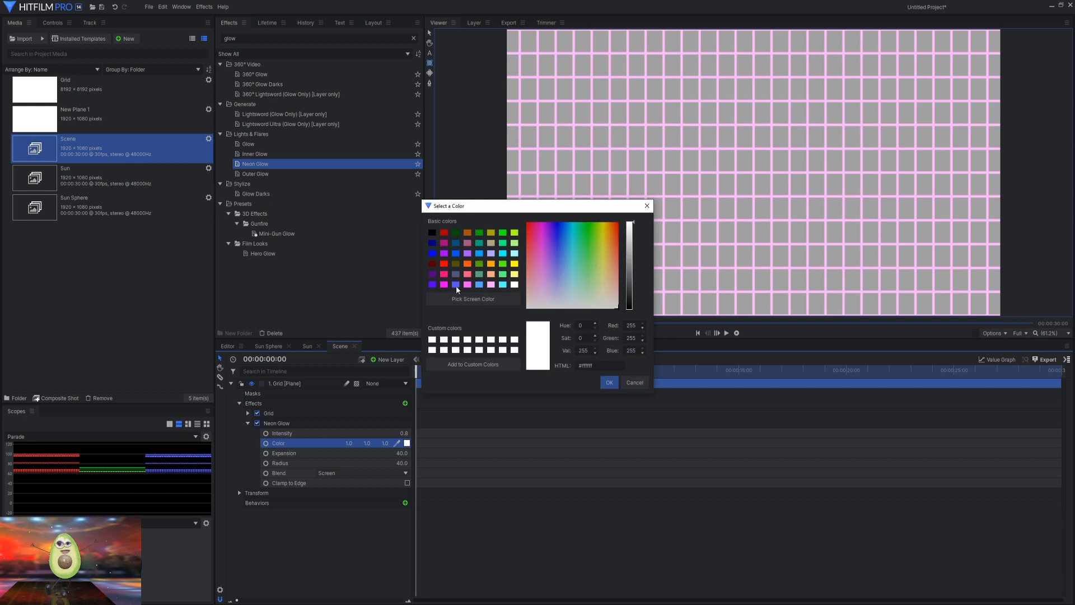
click(446, 254)
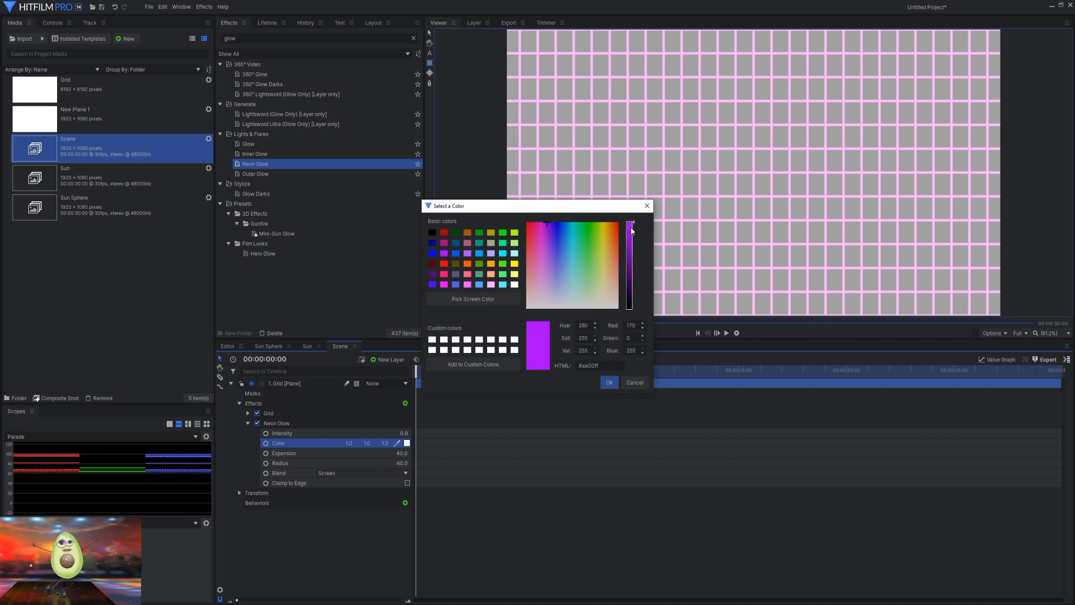
click(609, 383)
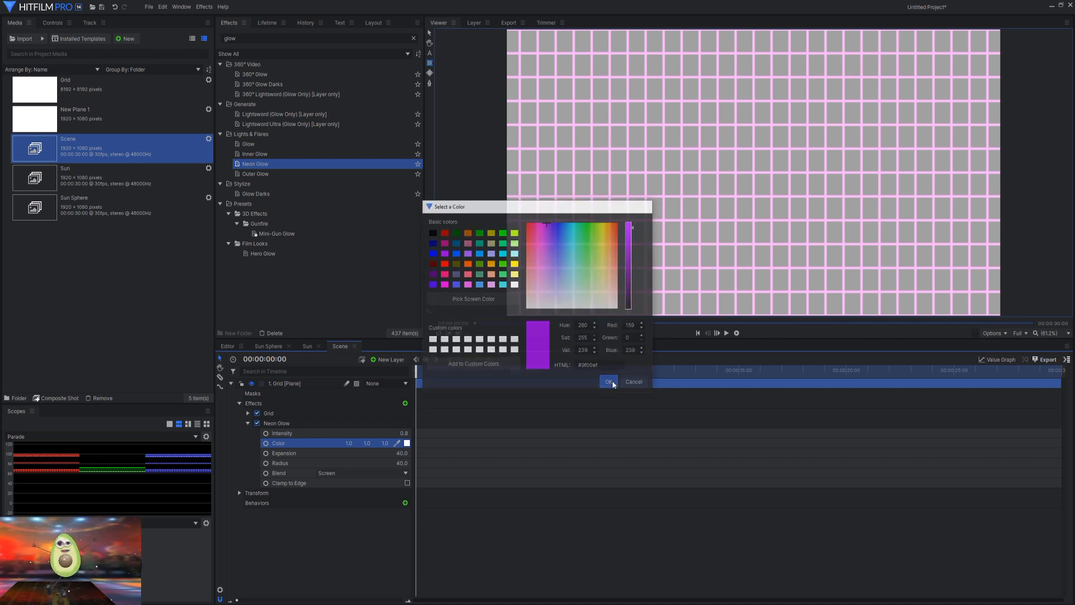
Step: Set the Neon Glow's expansion to 6 and its radius to 3
click(401, 450)
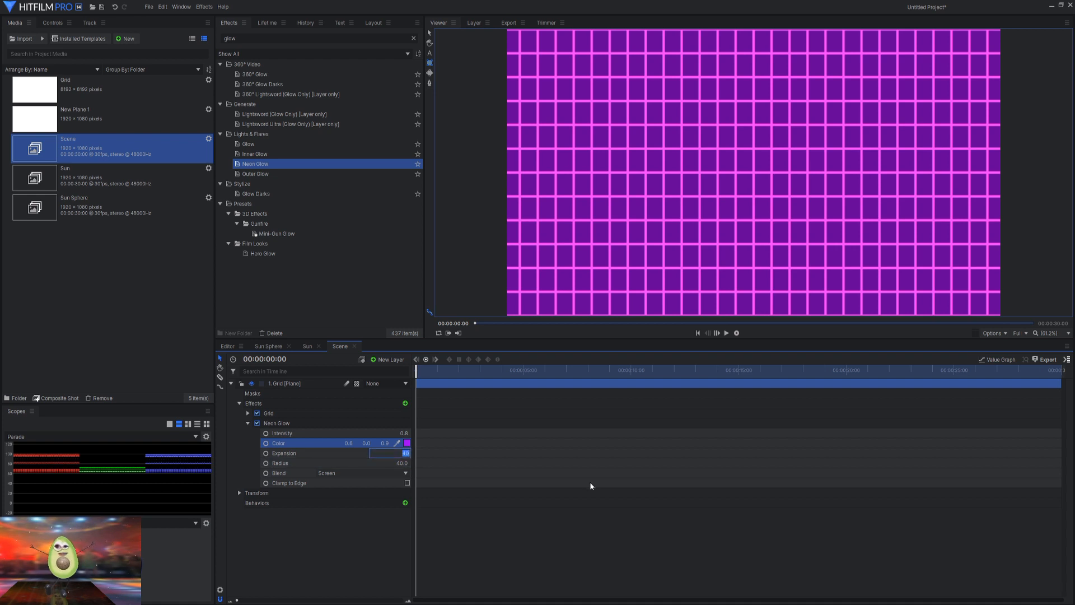
text(6)
key(Return)
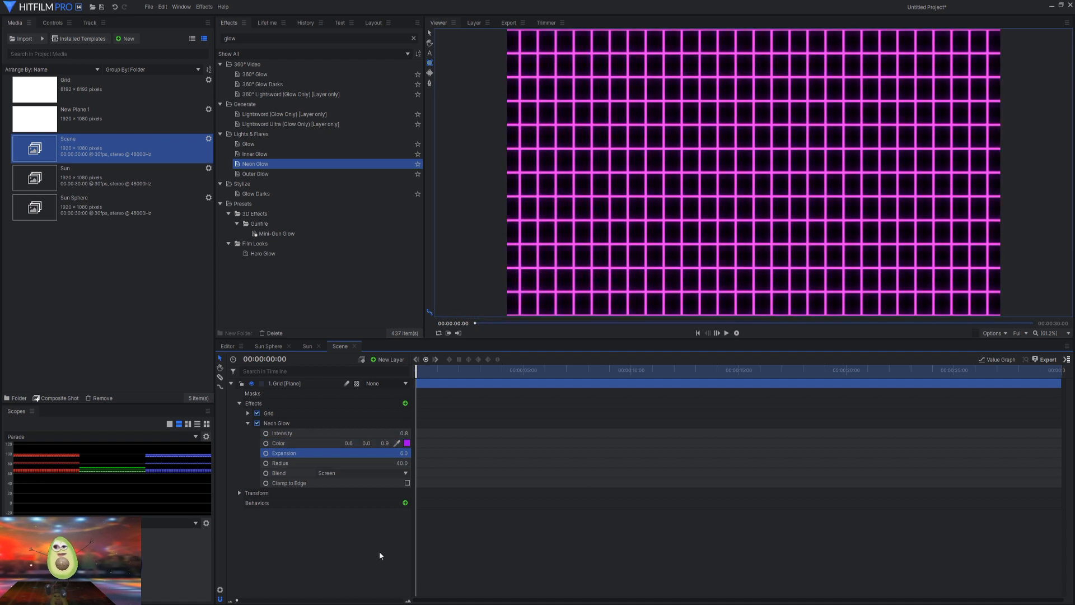
click(402, 463)
text(3)
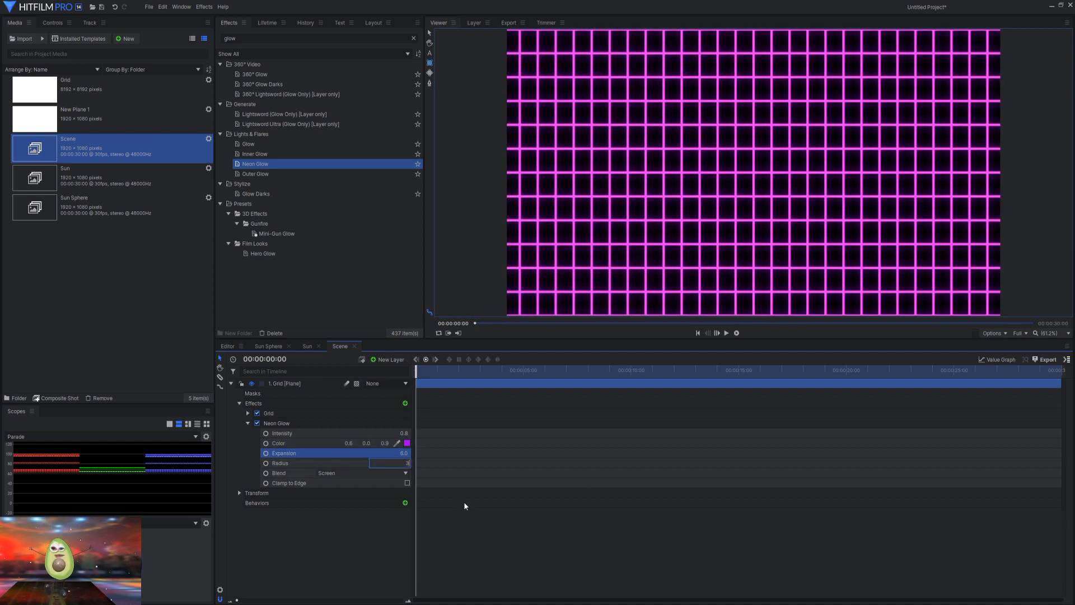
key(Return)
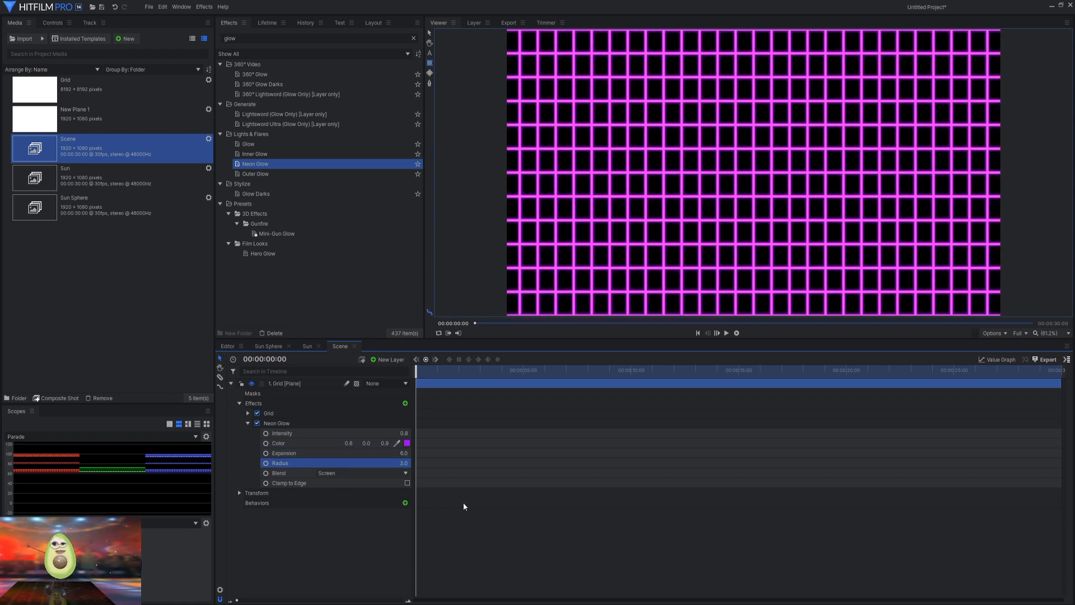
click(248, 422)
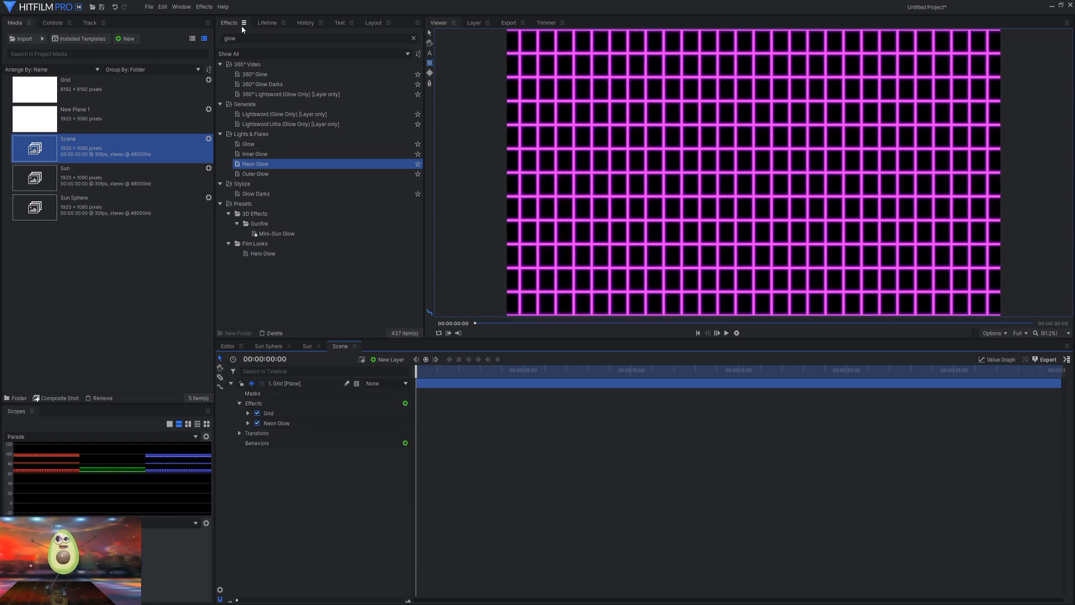
Step: Add the Glow effect below Neon Glow on the Grid layer and set its radius to 6 px
drag(248, 144, 284, 432)
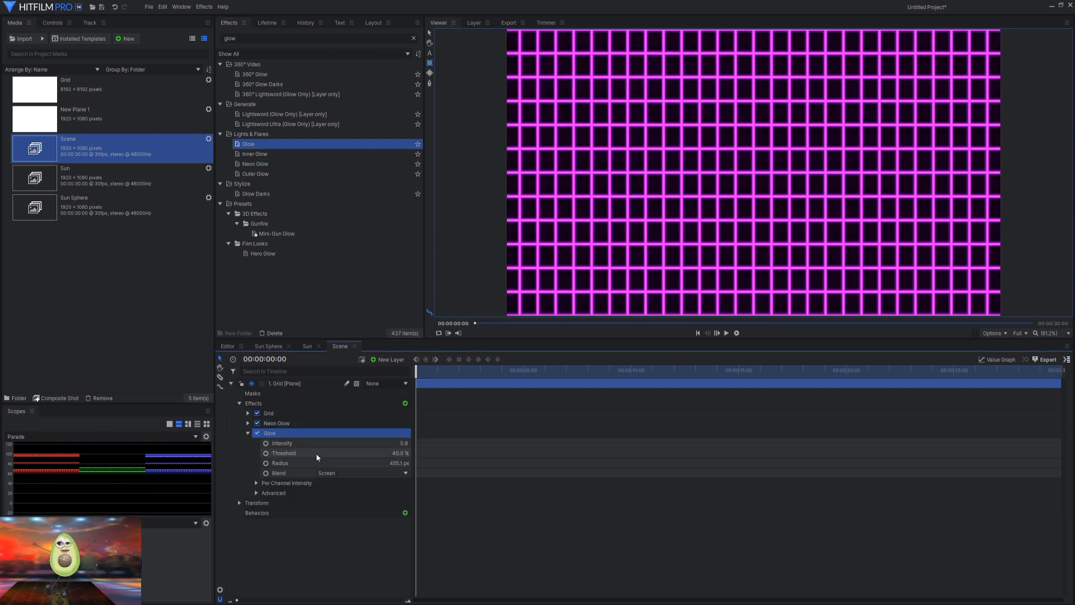
click(400, 463)
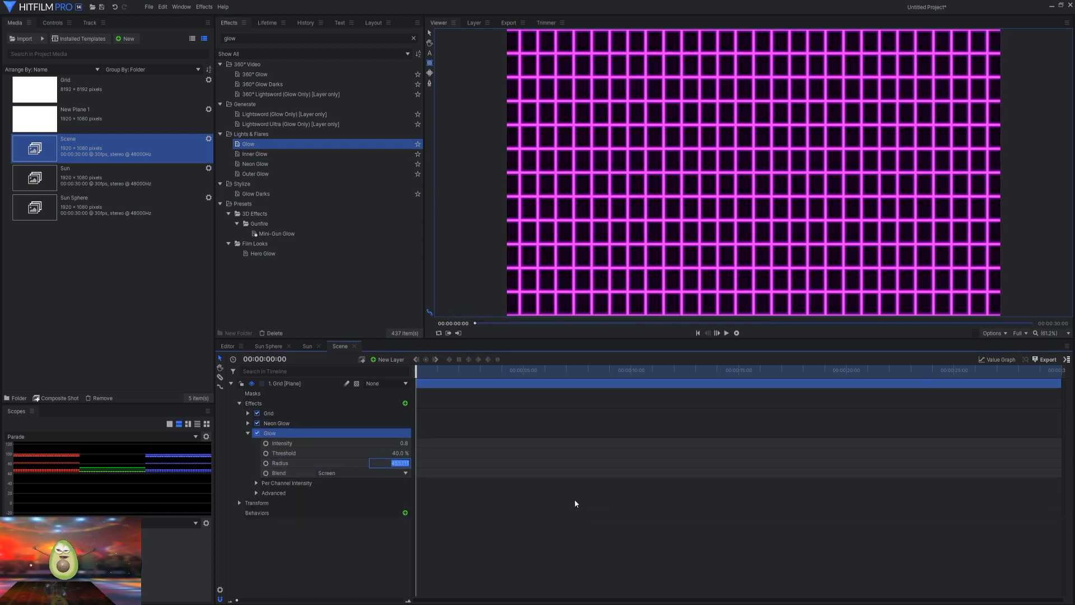
text(6)
key(Return)
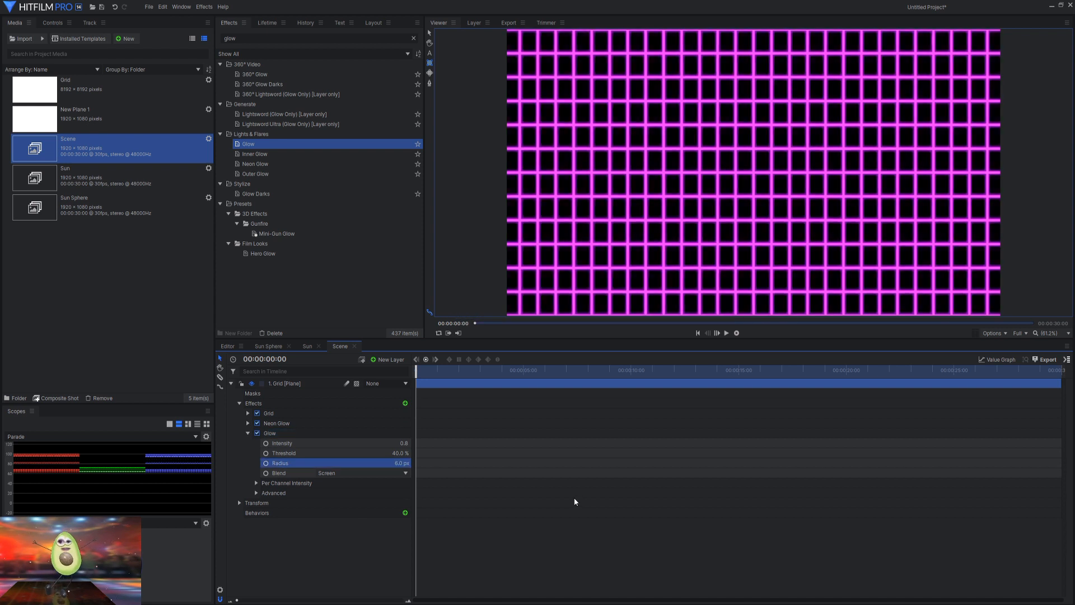
click(248, 433)
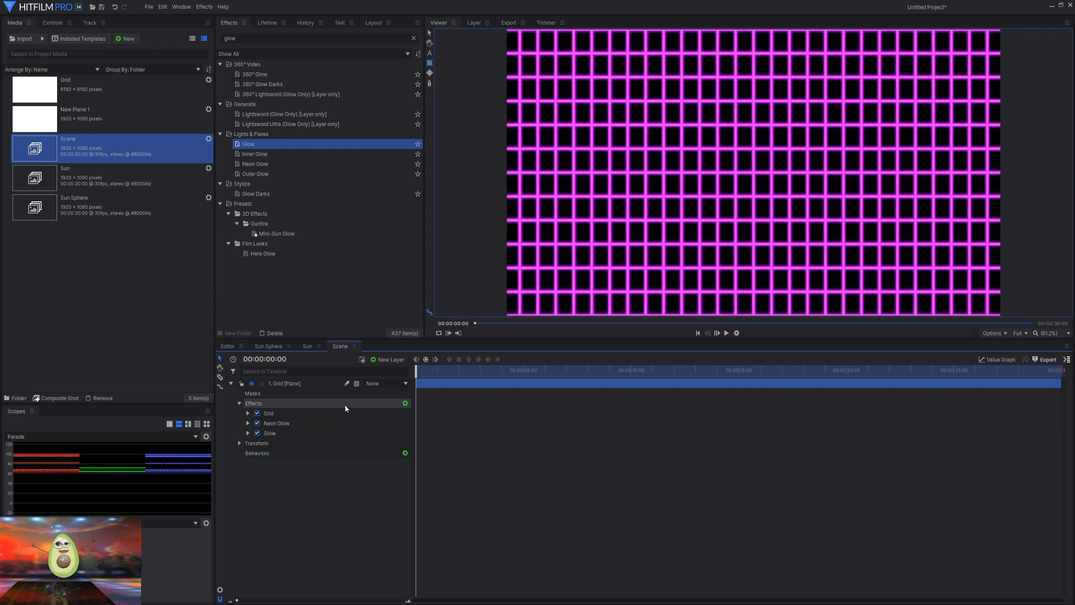
Step: Convert the Grid layer to a 3D plane and add a camera to the Scene composite shot
click(360, 386)
click(370, 408)
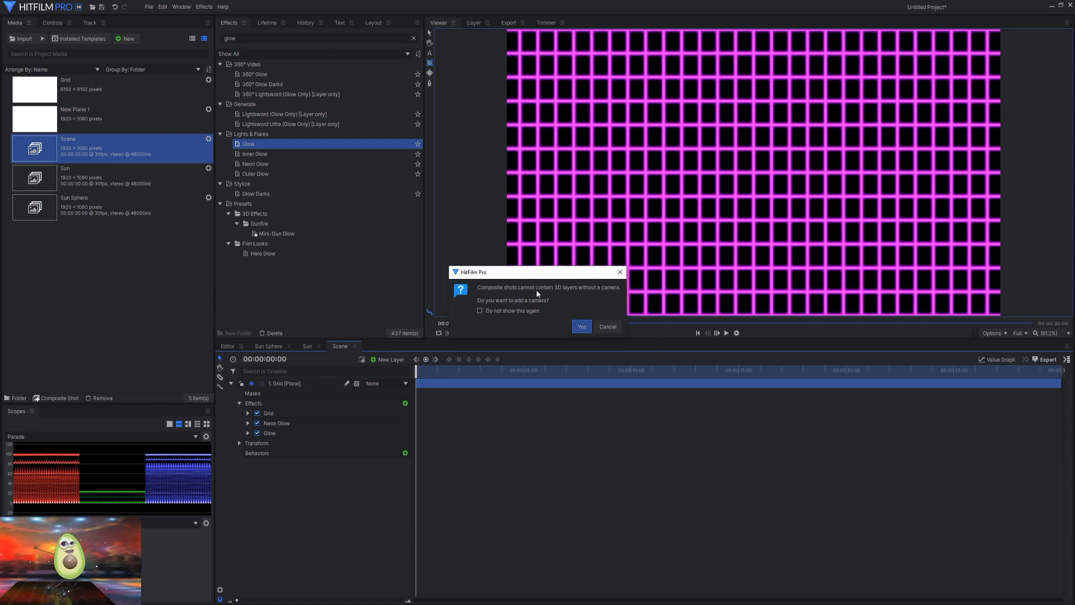
click(581, 326)
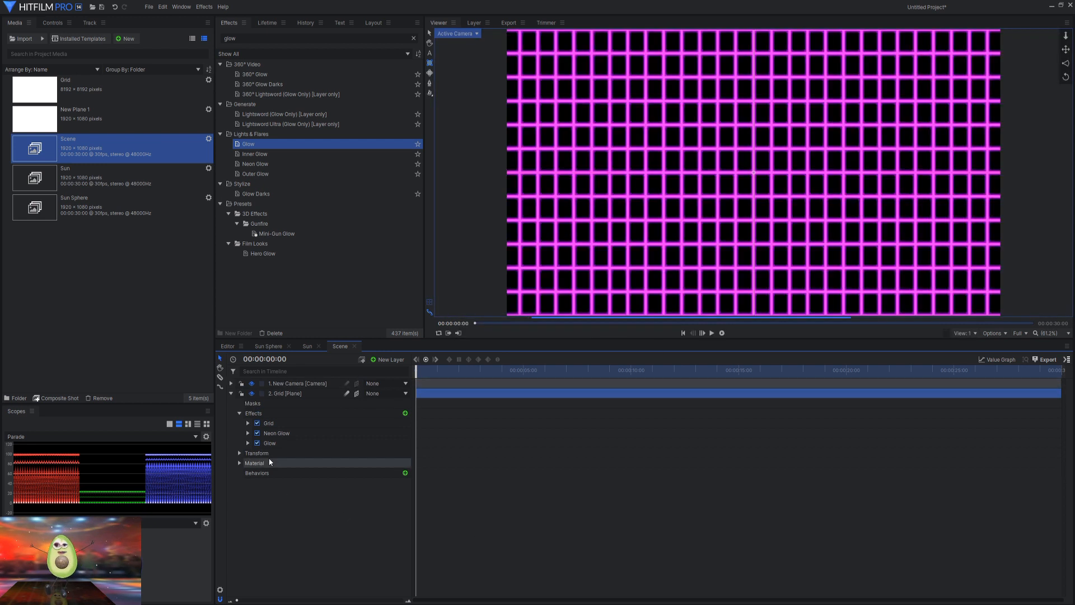
Step: Rotate the Grid plane 90 degrees around its X axis
click(240, 453)
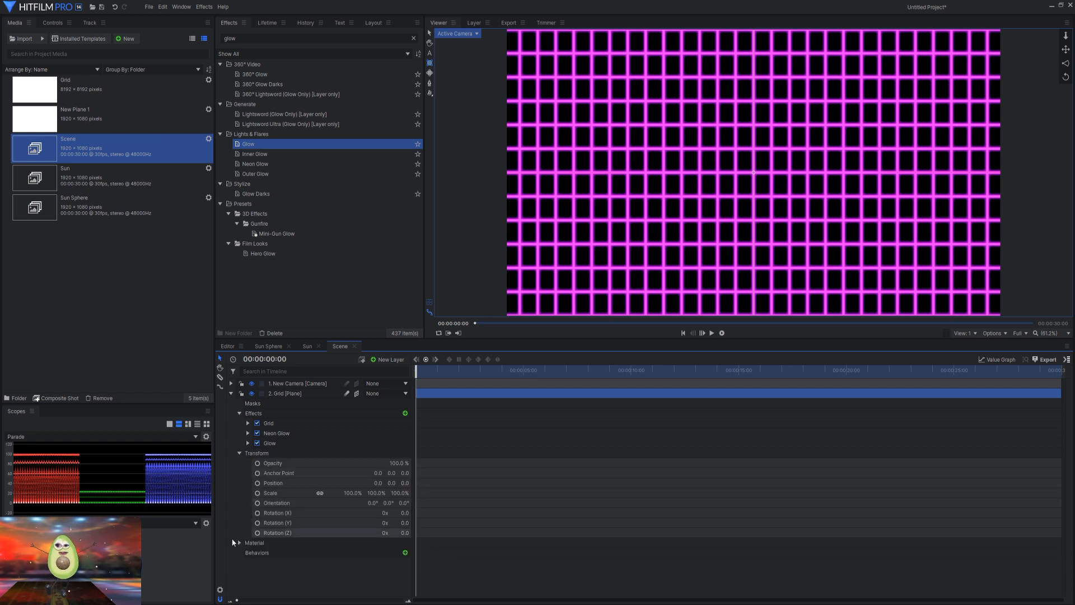
click(404, 513)
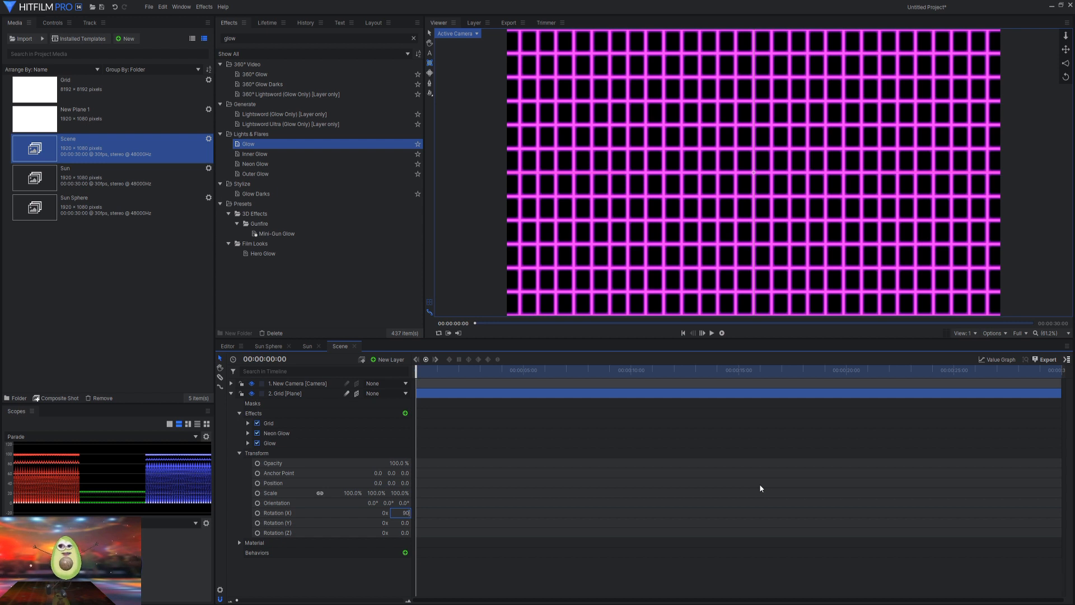
key(Return)
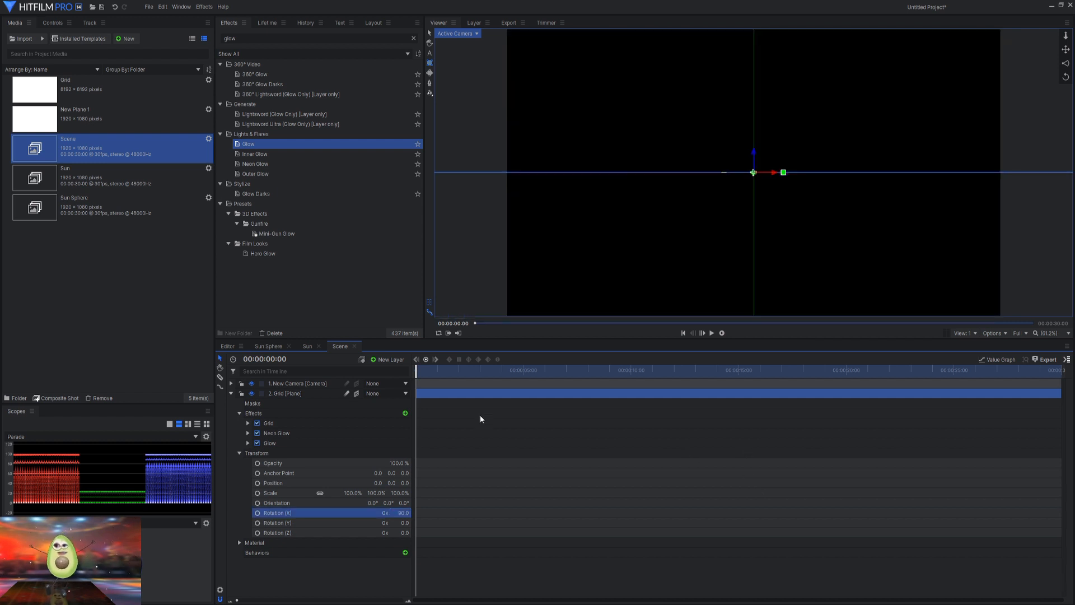
Step: Set the camera's Y position to 50 and move it forward along Z to about 1570
click(231, 384)
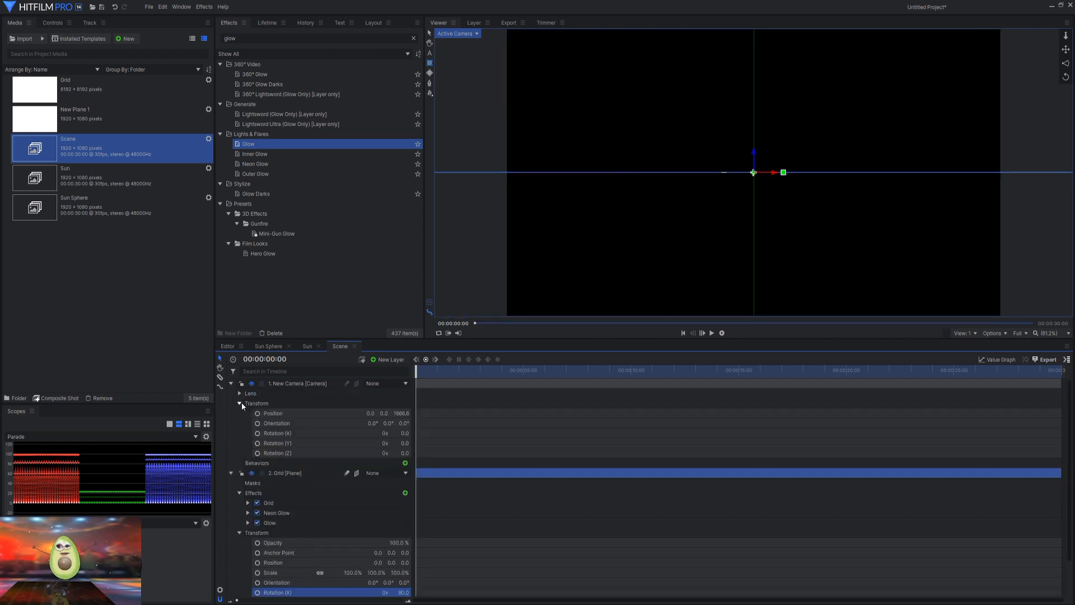
click(384, 413)
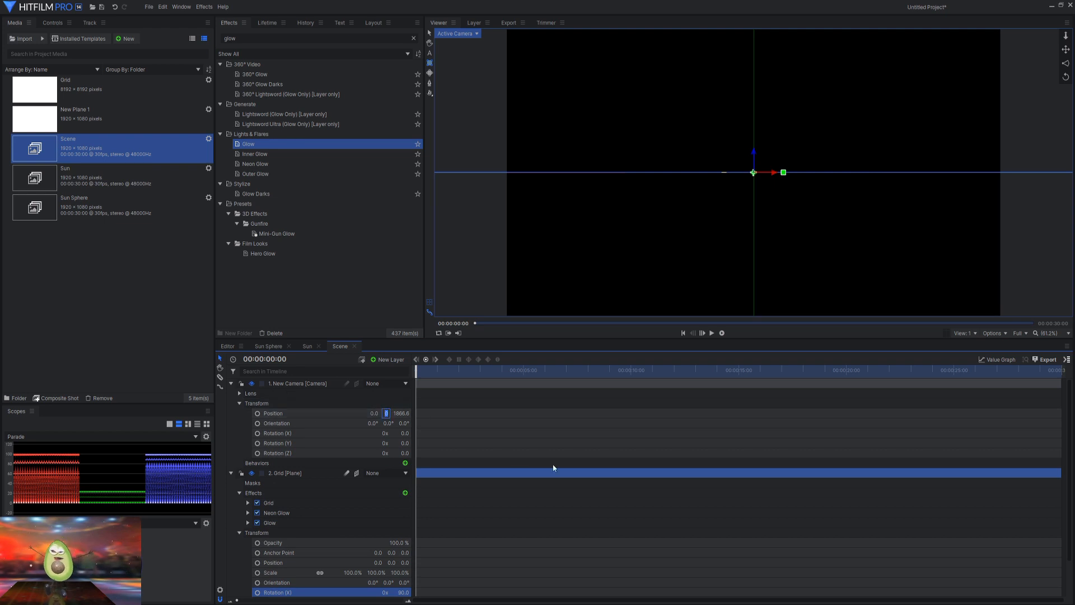
key(Return)
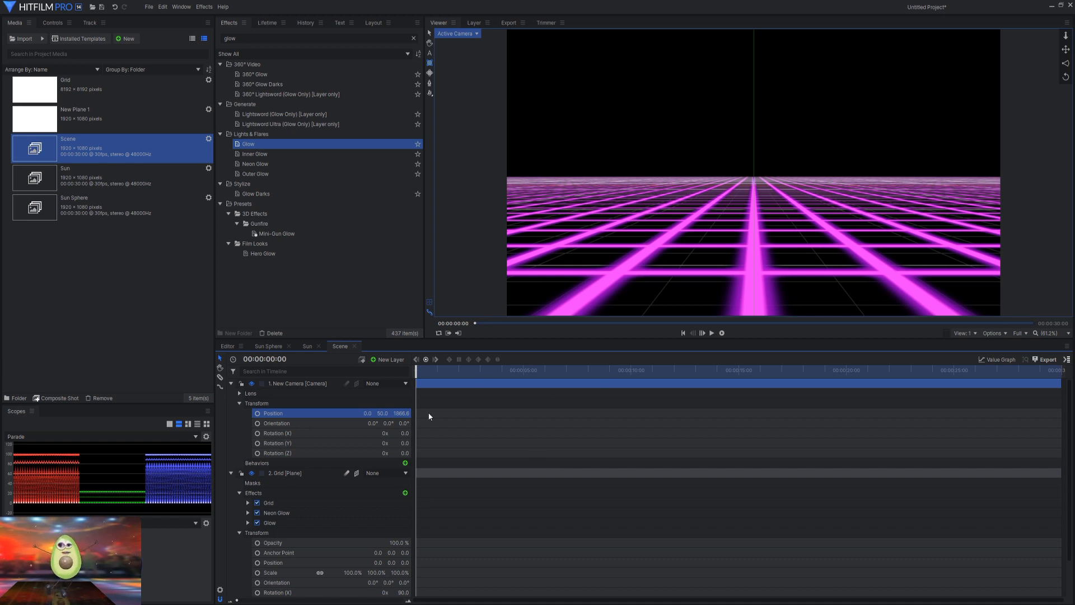
mouse_move(398, 415)
mouse_down()
mouse_move(360, 414)
mouse_move(382, 415)
mouse_up()
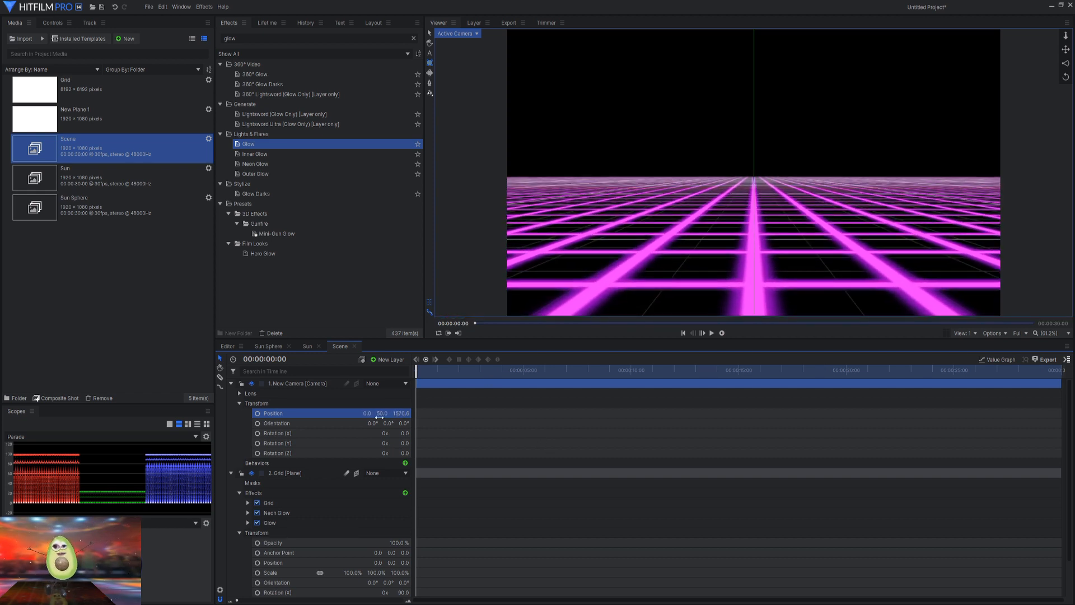
Step: Keyframe the camera's position with Z at 3380 on the first frame and about 32 on the last frame
click(257, 414)
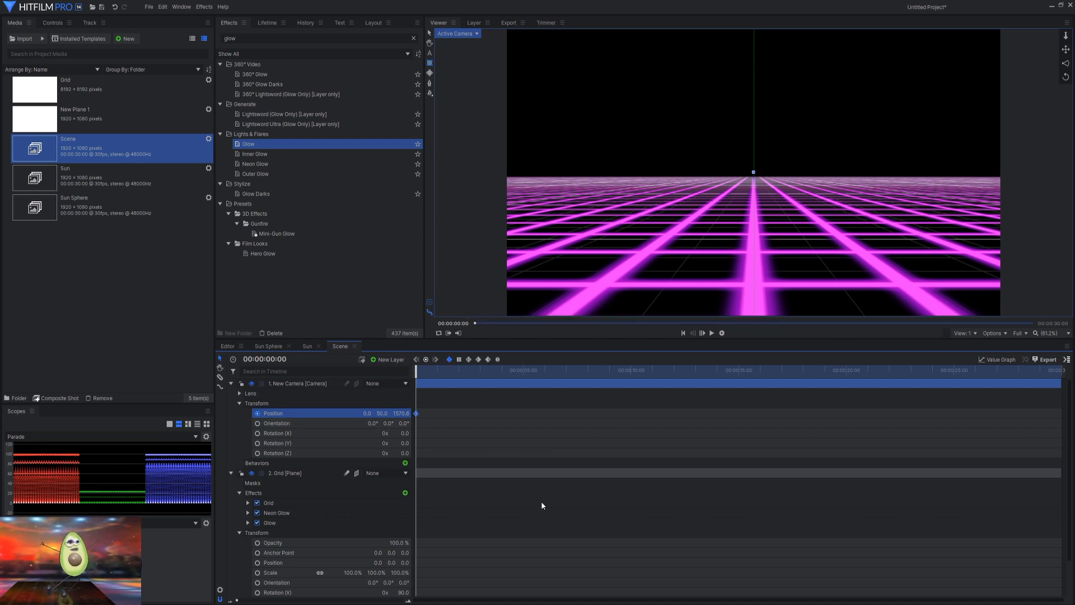
click(399, 414)
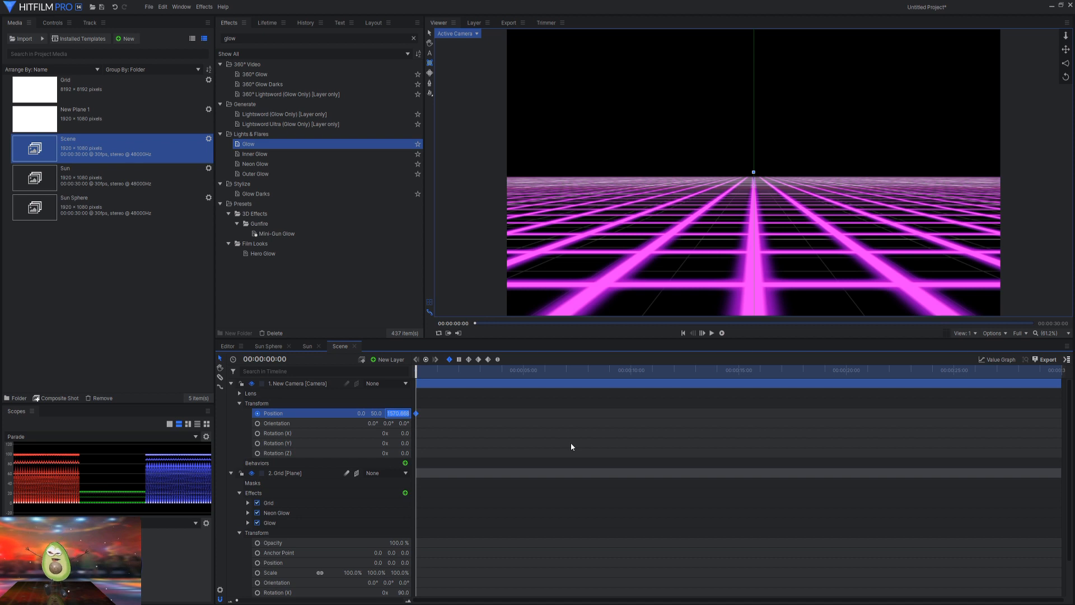
text(3380)
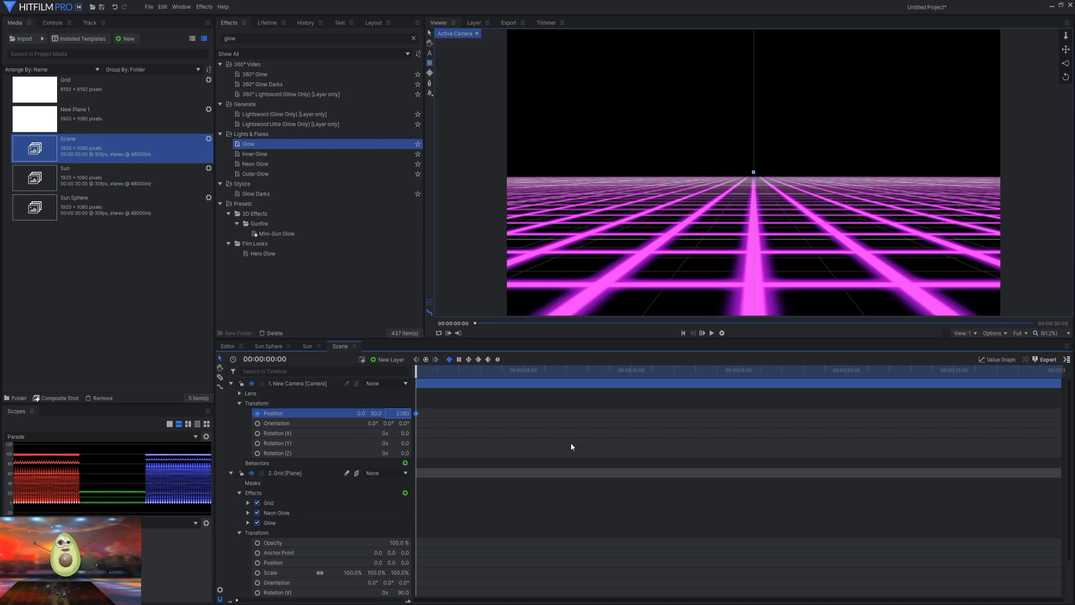
key(Return)
key(End)
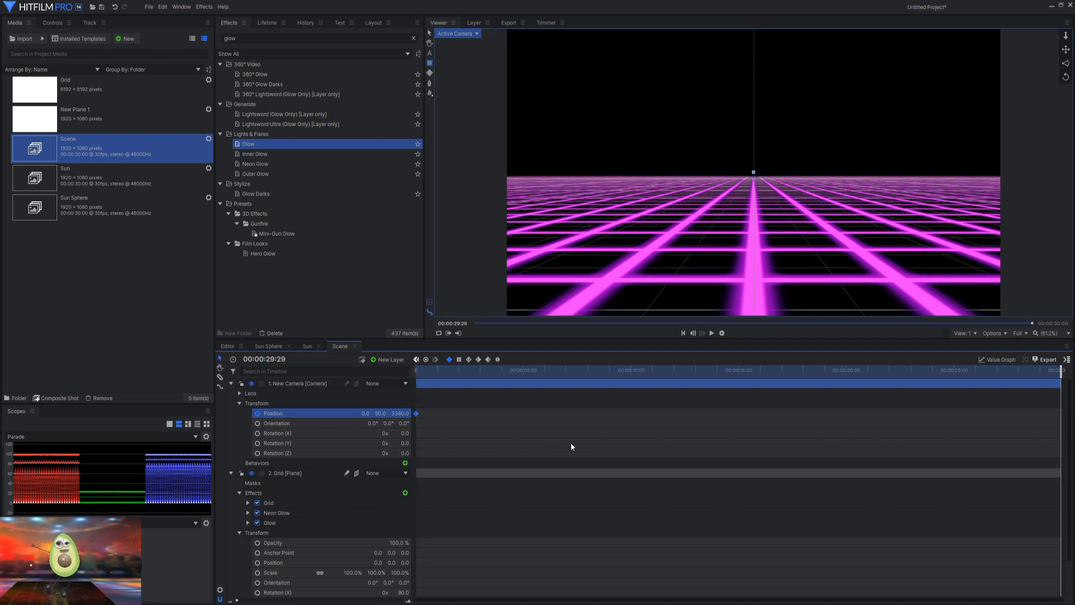
drag(395, 413, 501, 448)
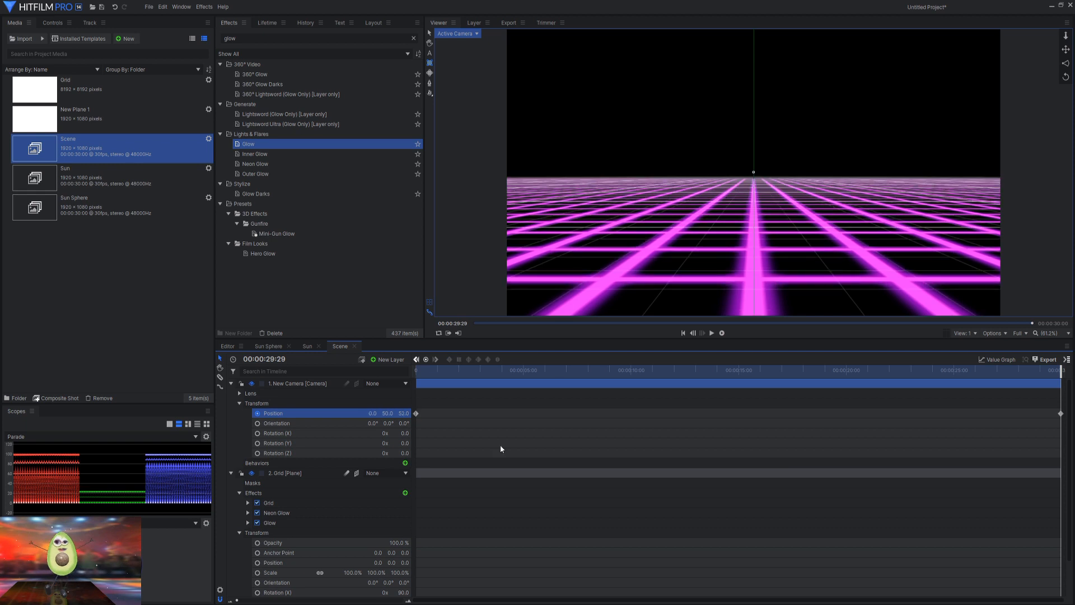
Step: Compare the camera animation's first and last frames, play its opening seconds, and return to the start
click(472, 423)
key(Home)
key(End)
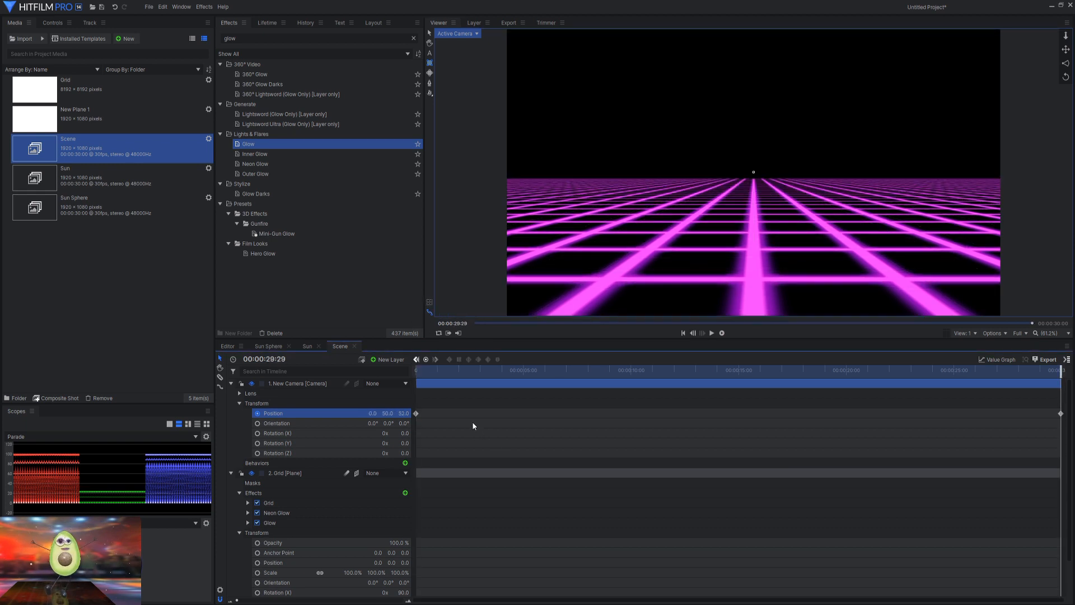
key(Home)
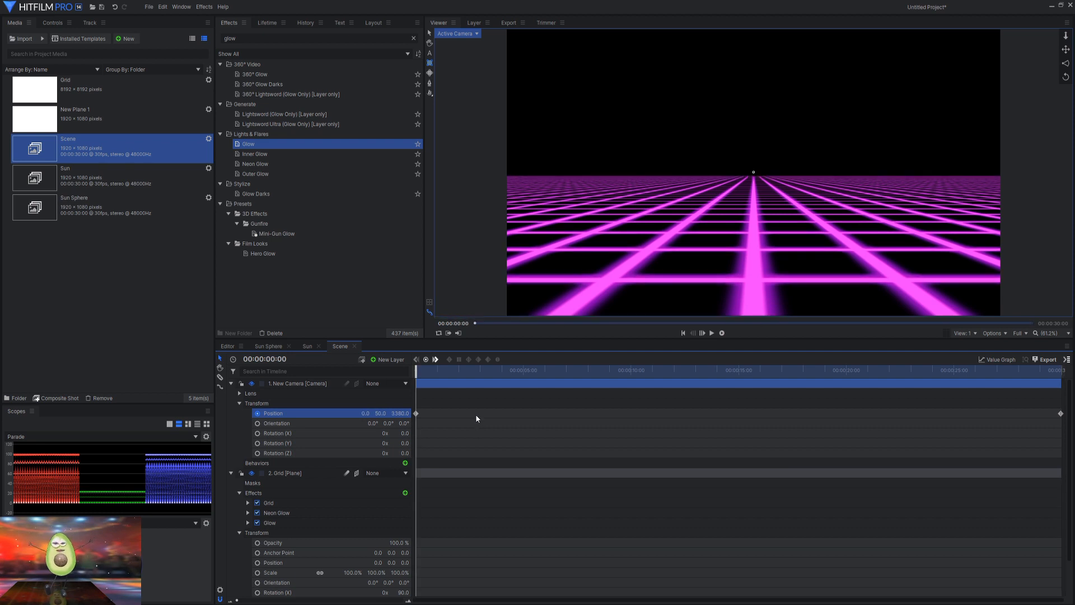
click(711, 333)
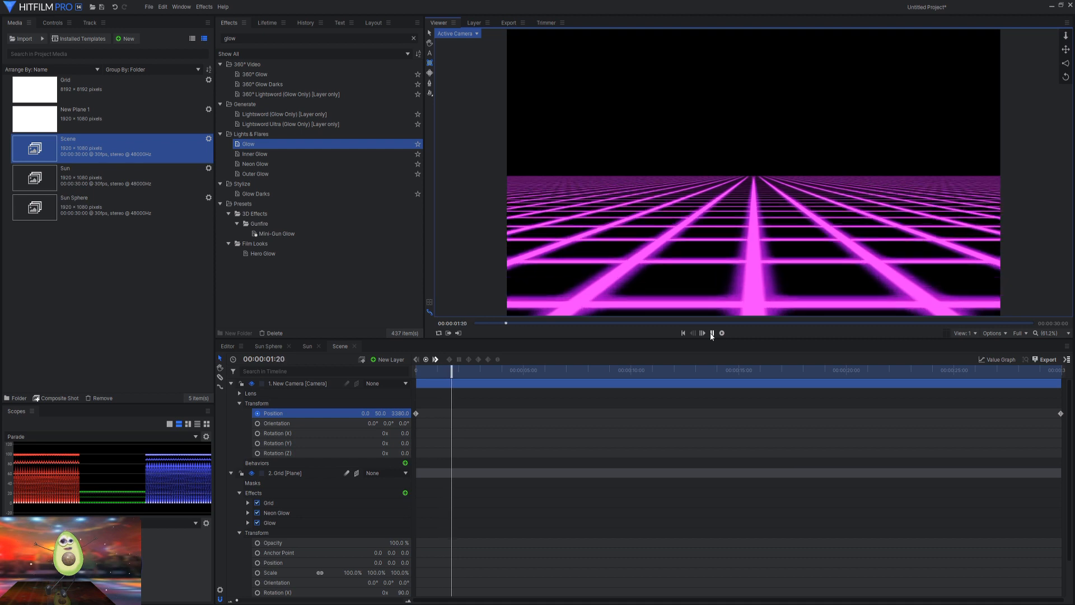
click(711, 333)
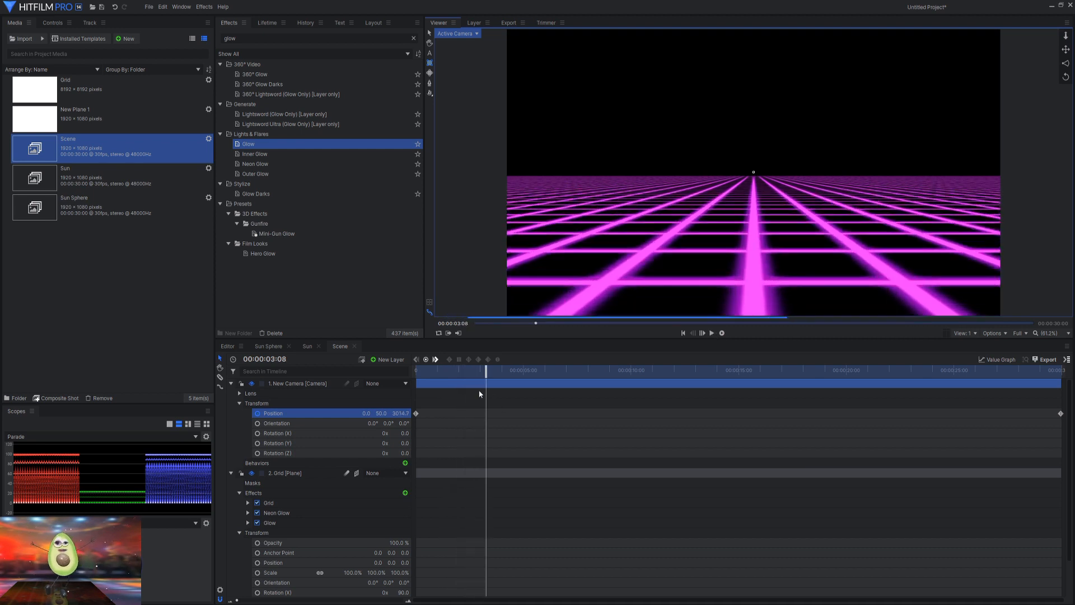
drag(476, 371, 416, 371)
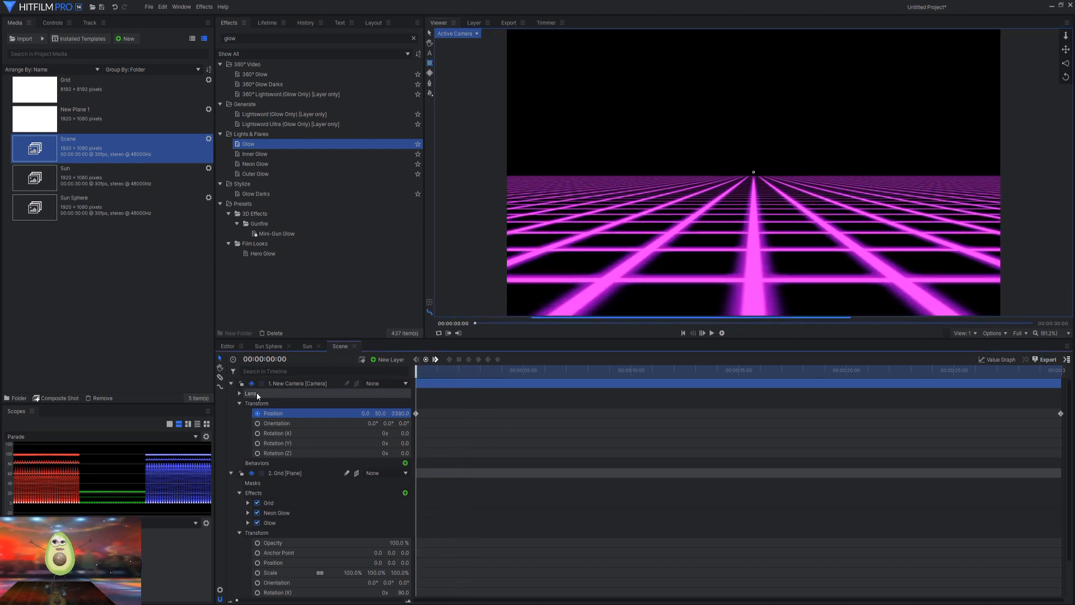
Step: Collapse the camera and Grid layers and place the Sun composite shot between them in the Scene timeline
click(238, 403)
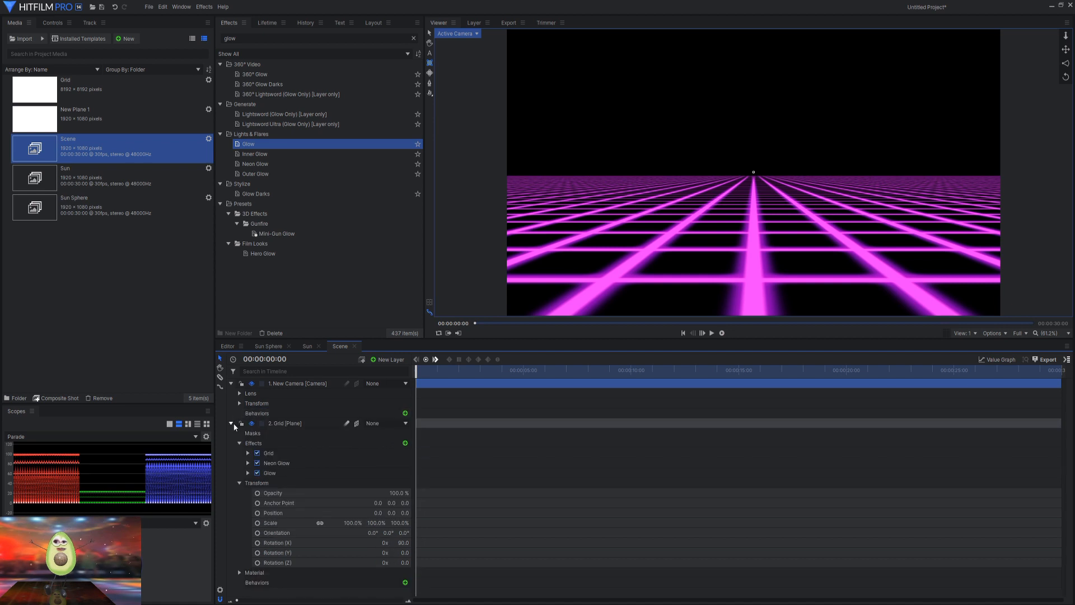
click(231, 424)
click(231, 384)
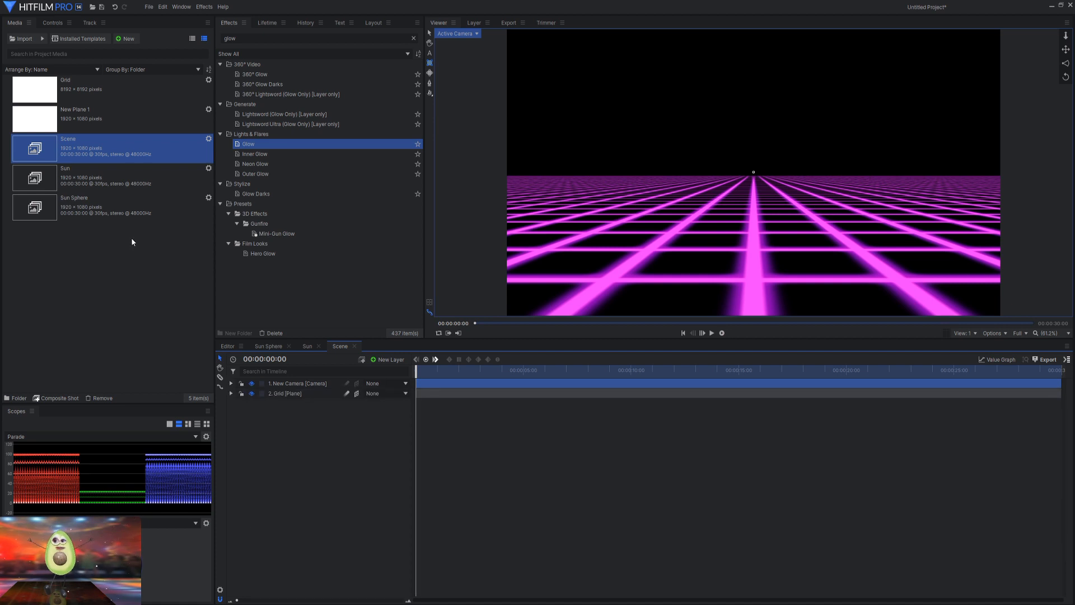
drag(128, 178, 286, 388)
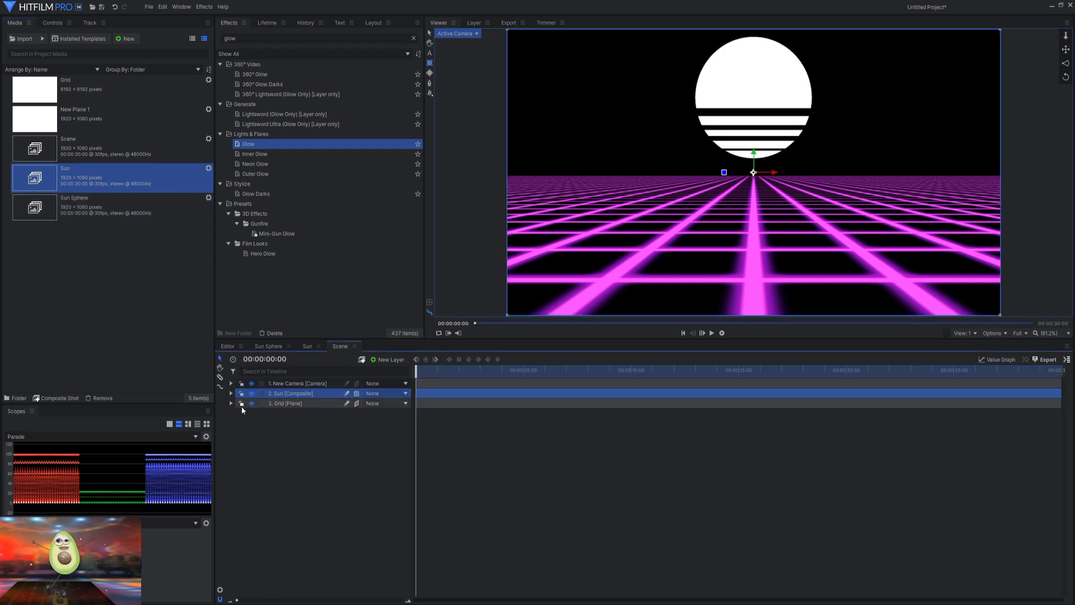
Step: Add three Glow effects to the Sun layer in the Scene composite shot
click(231, 393)
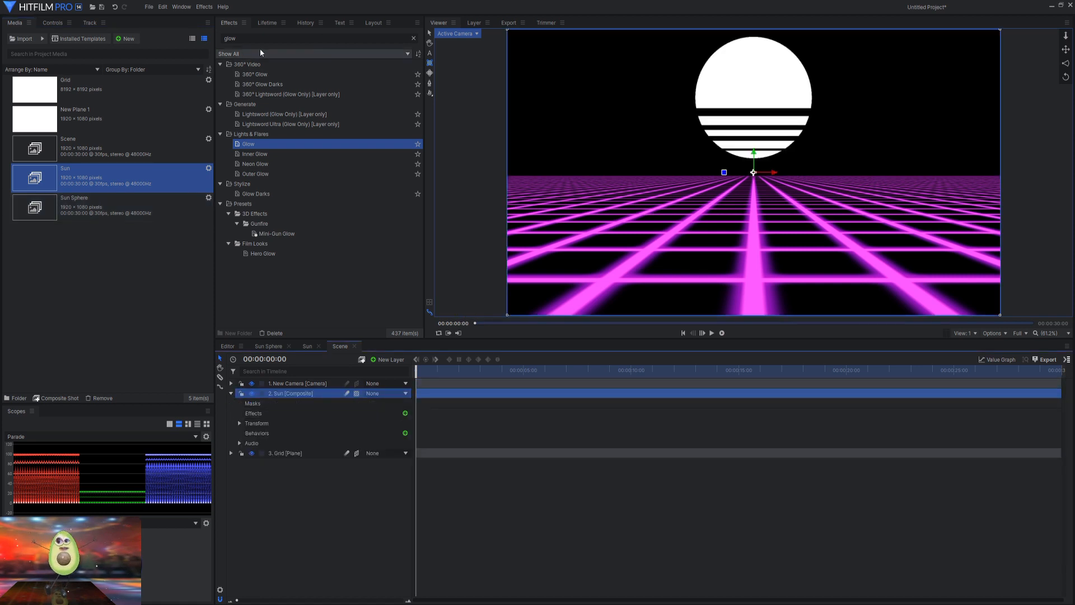
drag(255, 146, 314, 396)
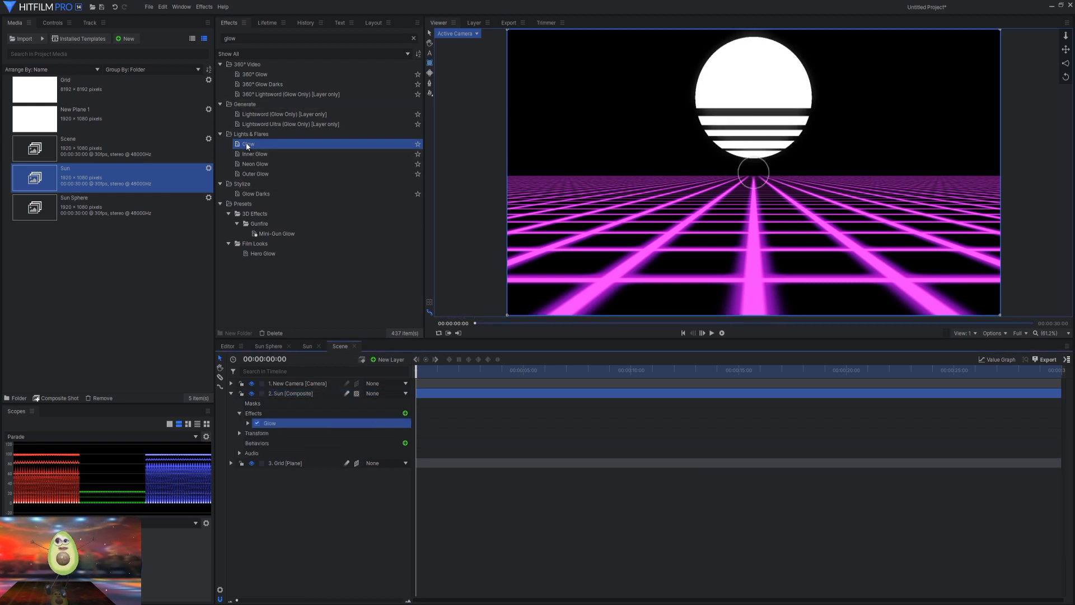
drag(247, 143, 322, 442)
Step: Set the radius of the Sun layer's first Glow to 30 px and its second Glow to 70 px
click(248, 443)
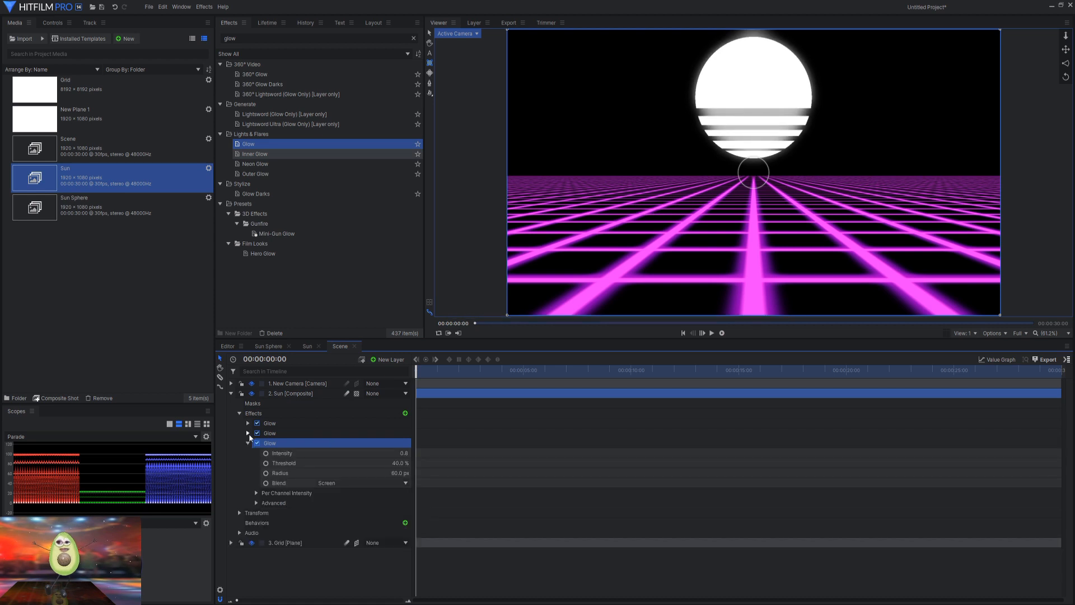
click(248, 423)
click(248, 493)
click(397, 452)
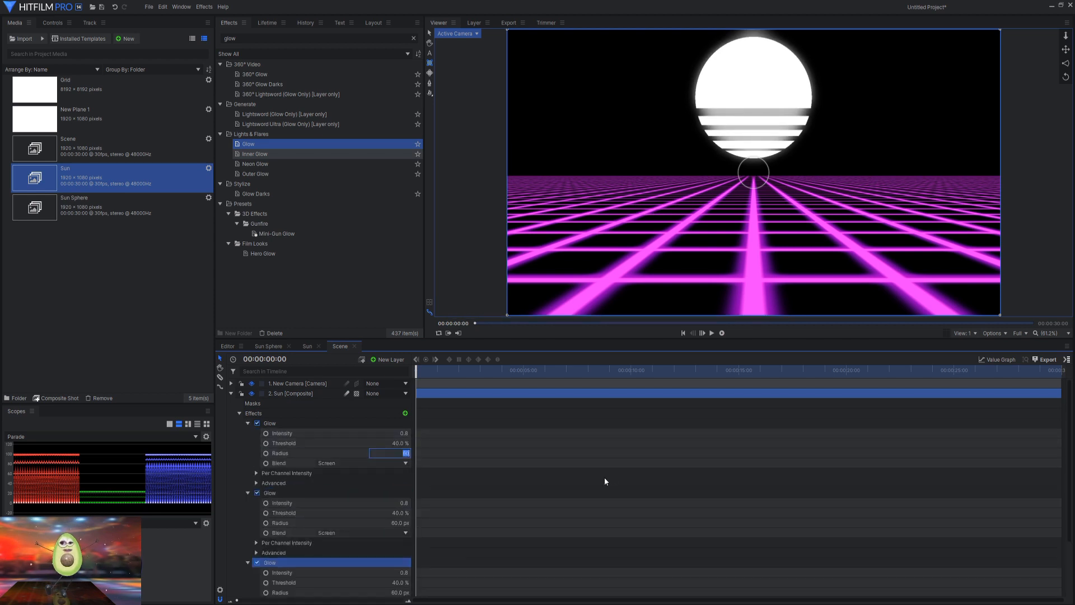
text(30)
key(Return)
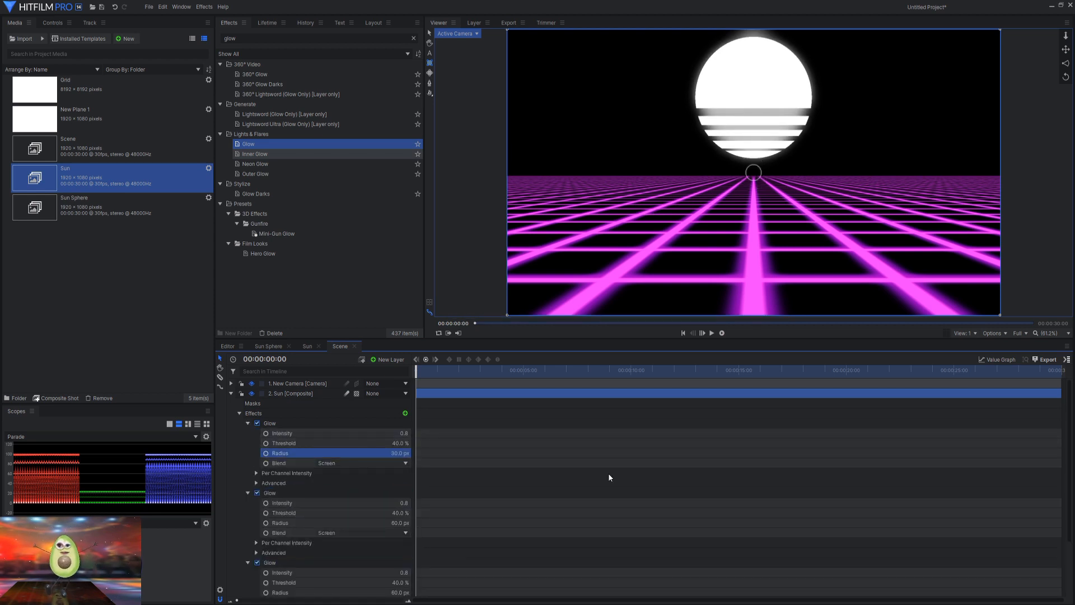
click(389, 522)
text(70)
key(Return)
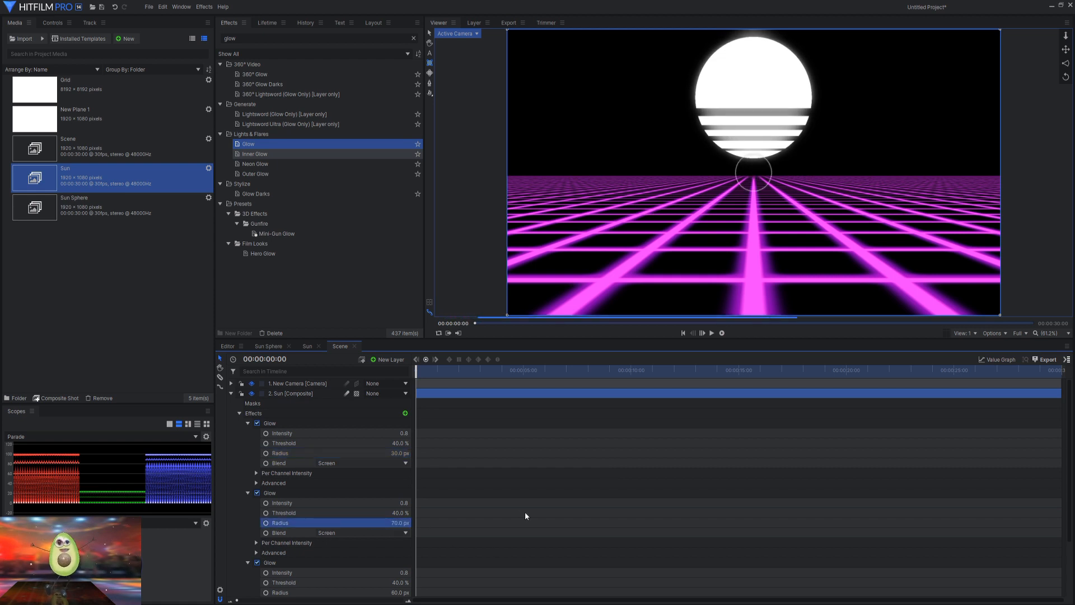
Step: Set the third Glow's radius to 150 px and collapse all three Glow effects on the Sun layer
scroll(525, 515, down, 2)
click(398, 527)
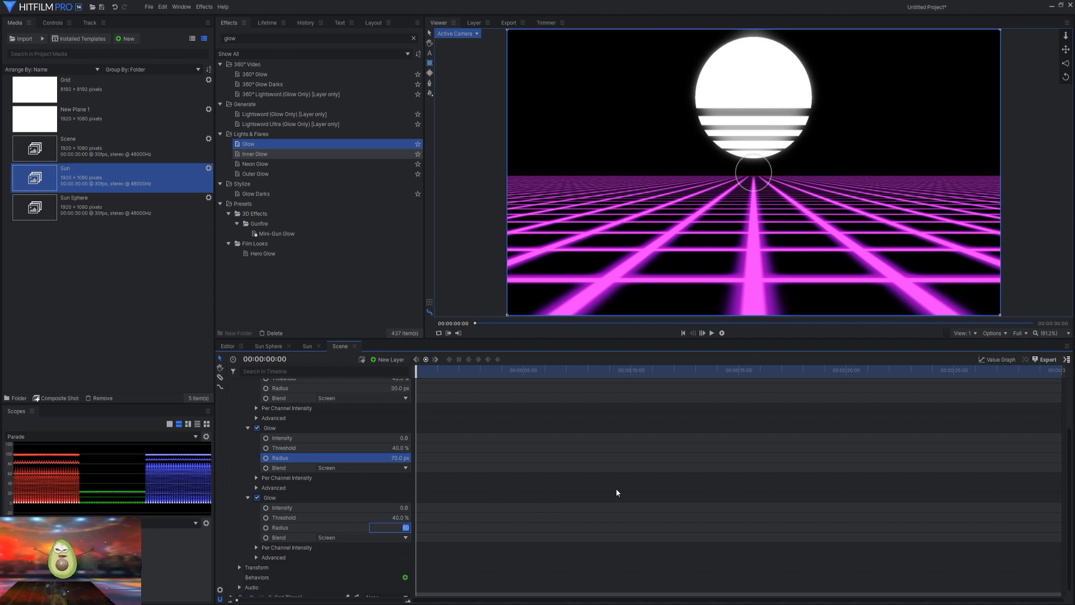
text(150)
key(Return)
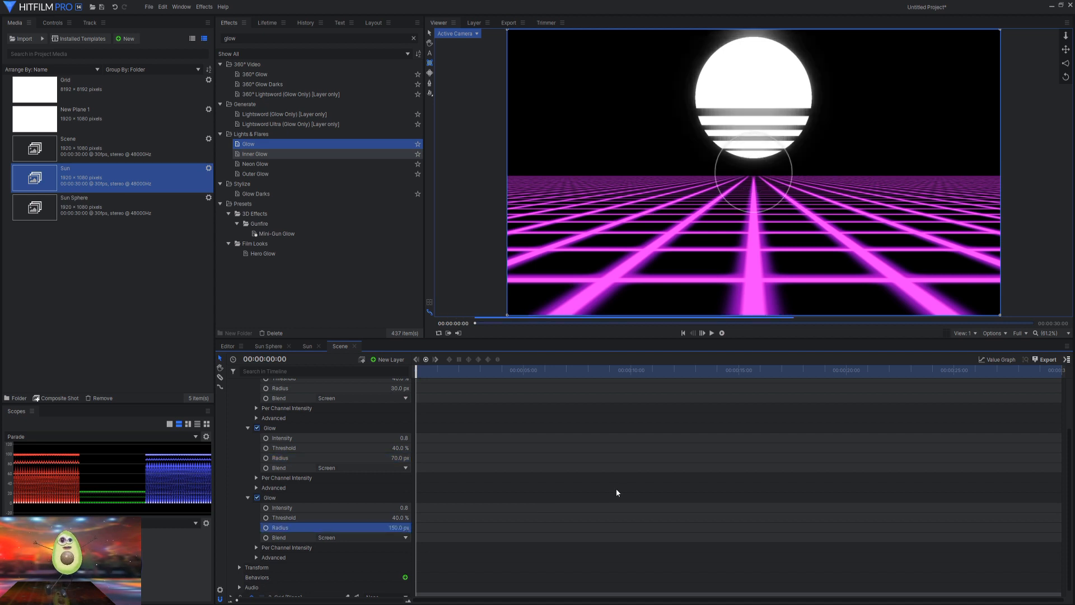
scroll(293, 460, up, 2)
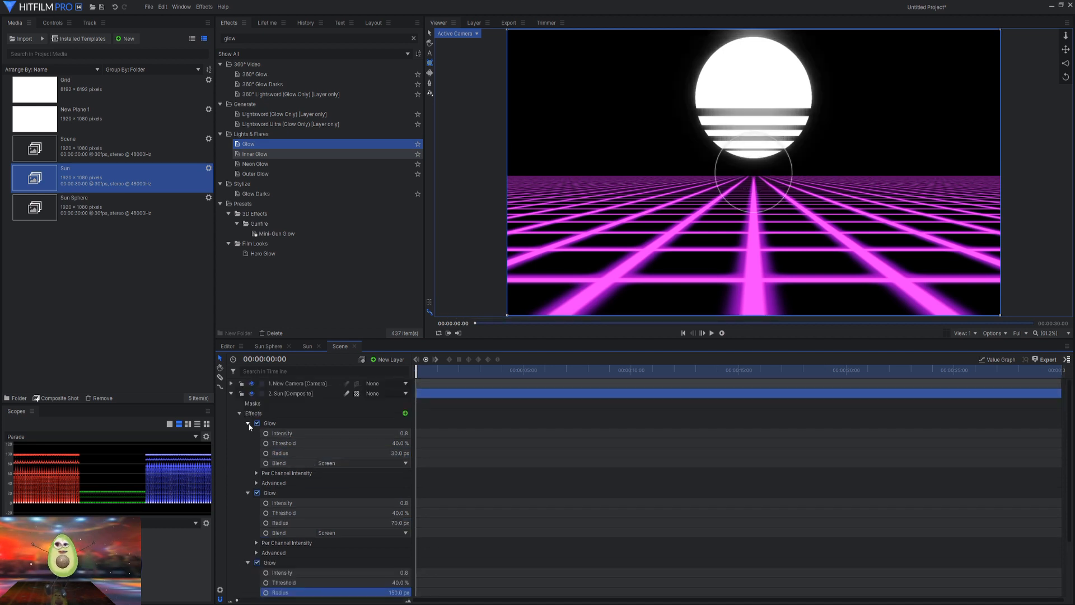
click(248, 423)
click(248, 433)
click(248, 443)
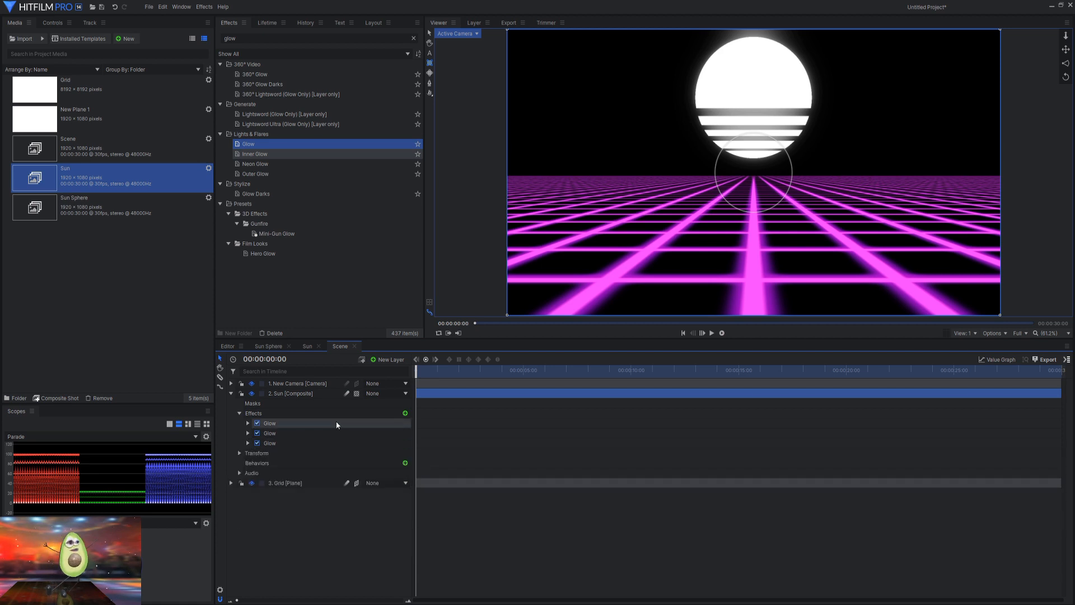
Step: Find the Color Gradient effect and add it below the three Glow effects on the Sun layer
double_click(246, 39)
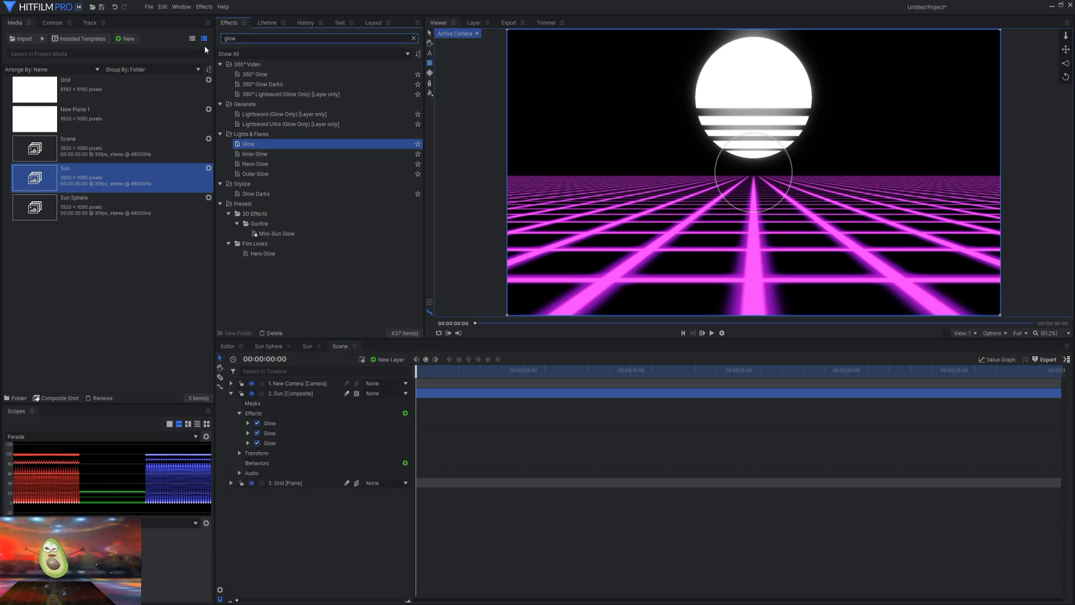
text(gradi)
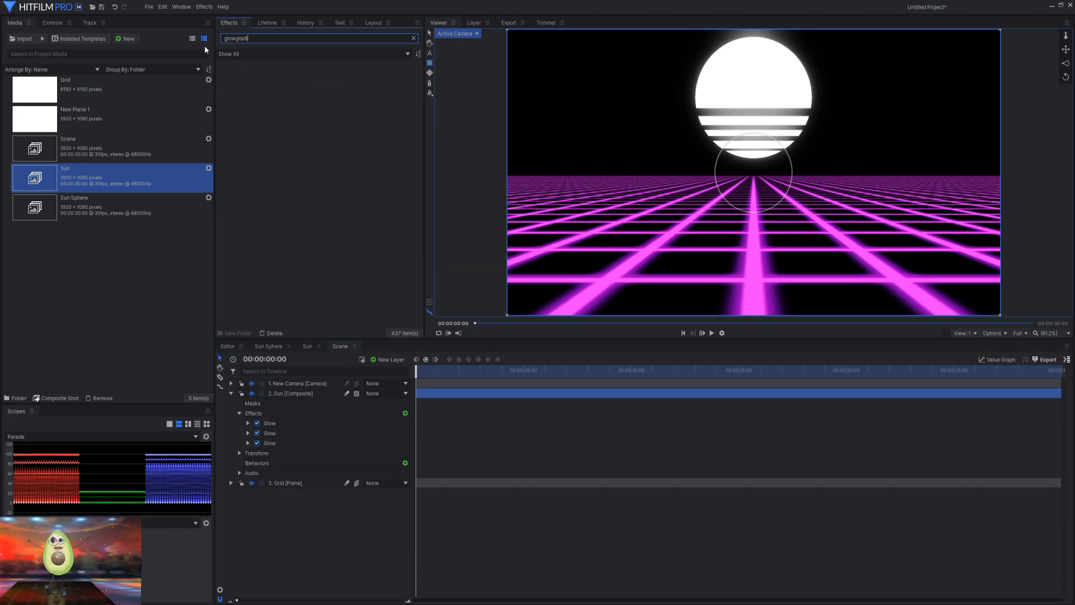
key(BackSpace)
key(BackSpace)
key(BackSpace)
key(BackSpace)
key(BackSpace)
key(BackSpace)
key(BackSpace)
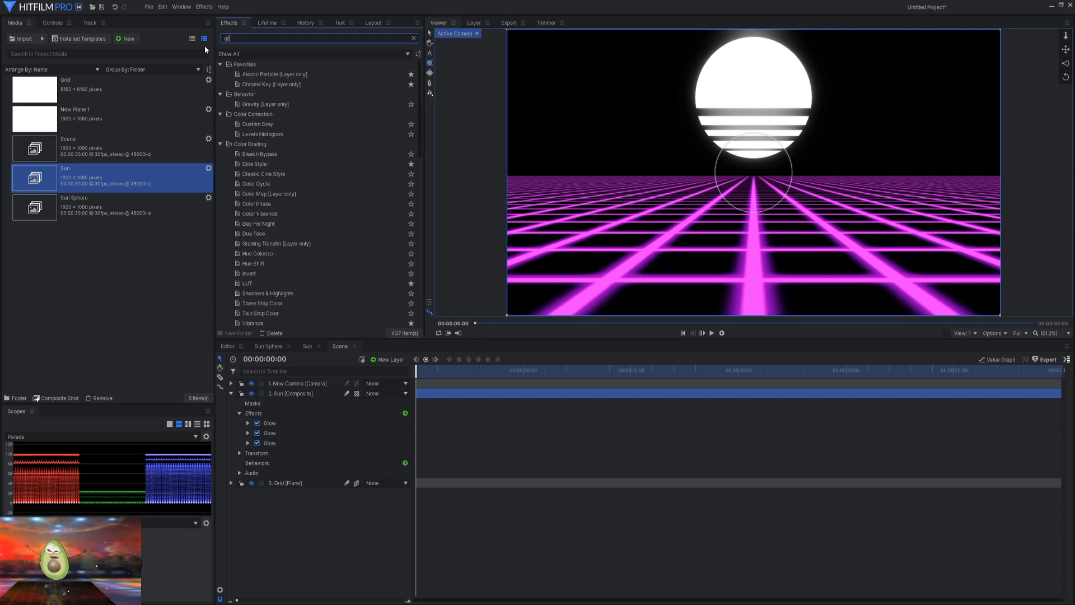
text(ad)
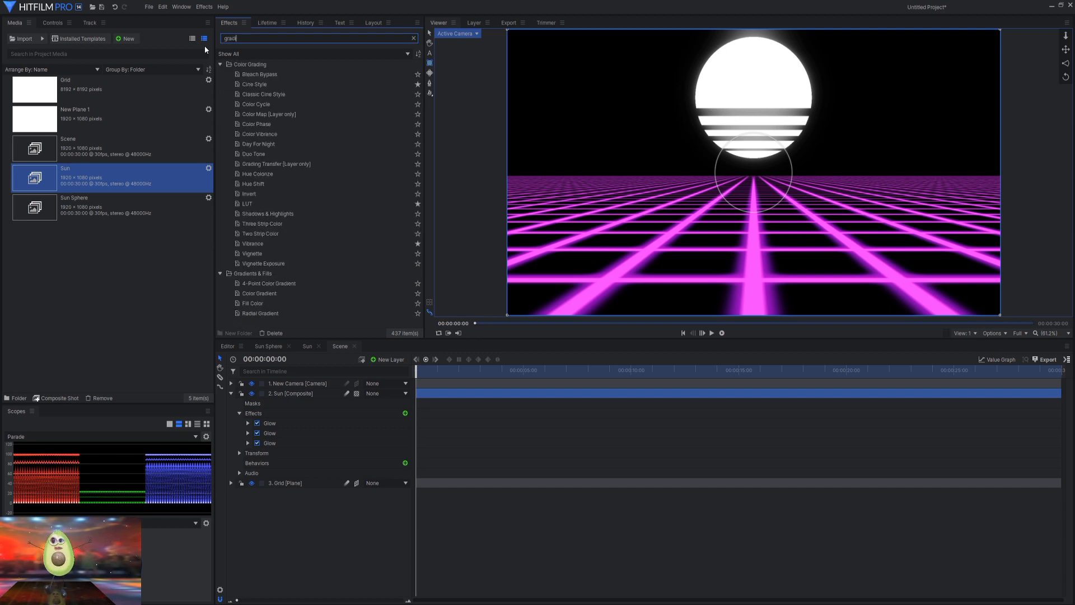
text(ient)
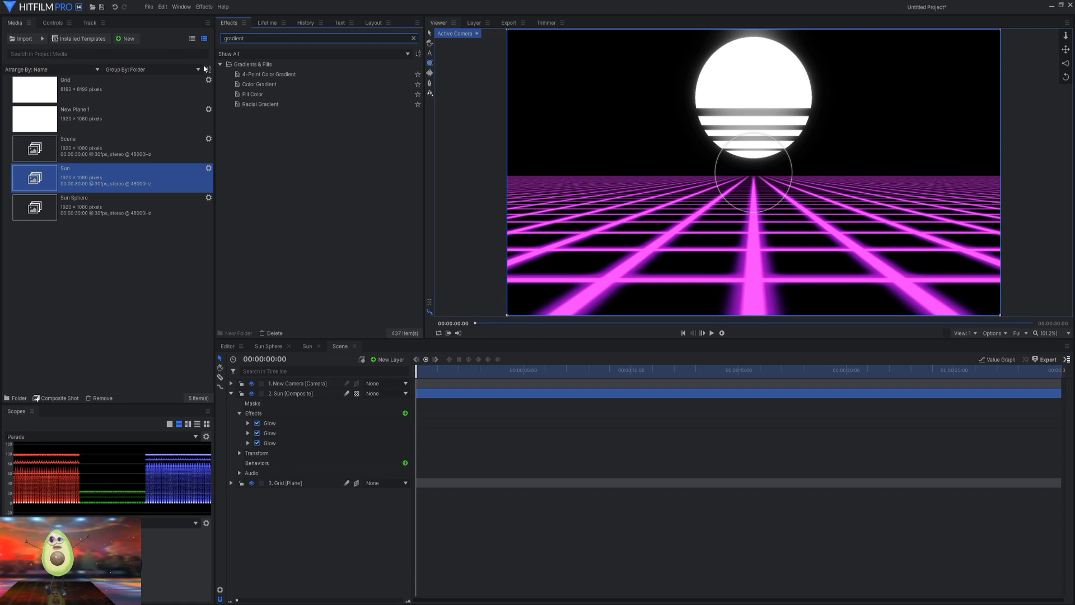
drag(247, 84, 259, 455)
click(248, 453)
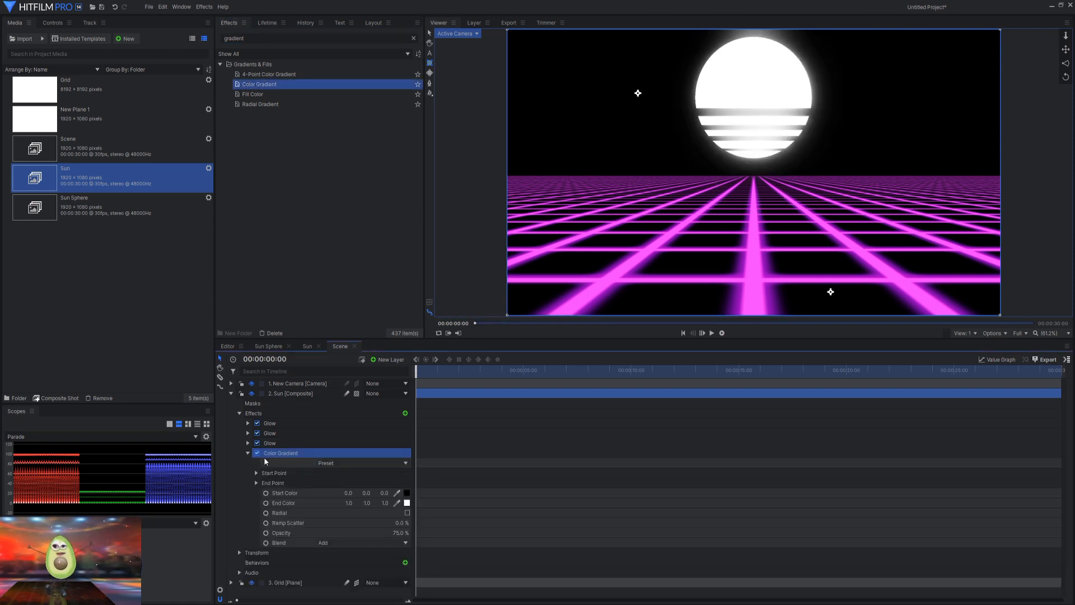
Step: Apply the dark-red-to-orange preset to the Sun layer's Color Gradient and set its Ramp Scatter to 0%
click(339, 464)
click(330, 428)
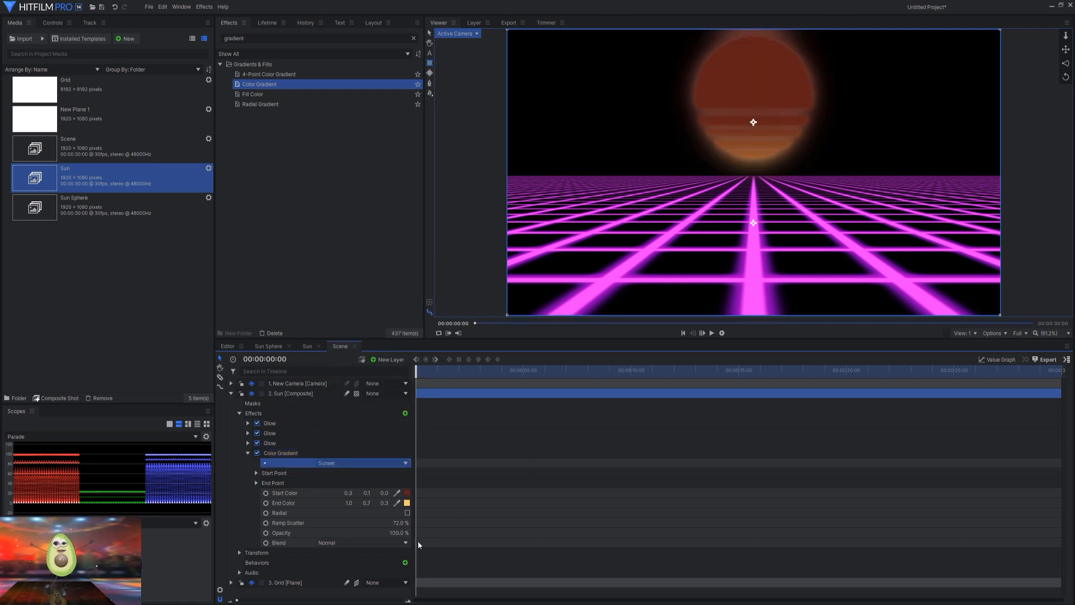
click(399, 523)
text(0)
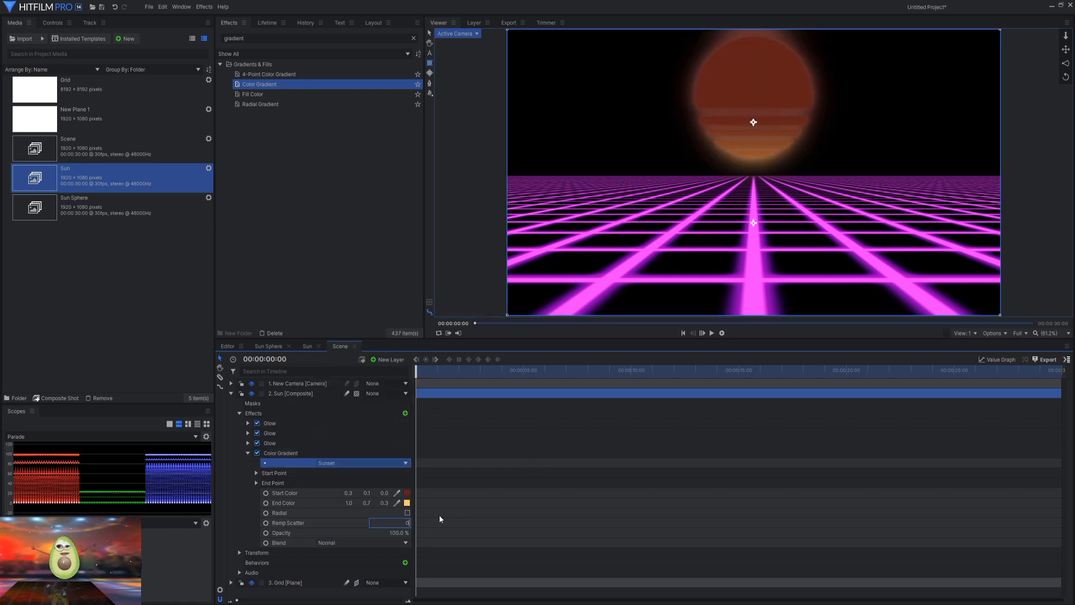
key(Return)
Step: Set the Color Gradient's start color to yellow and its end color to purple (#aa00ff)
click(407, 493)
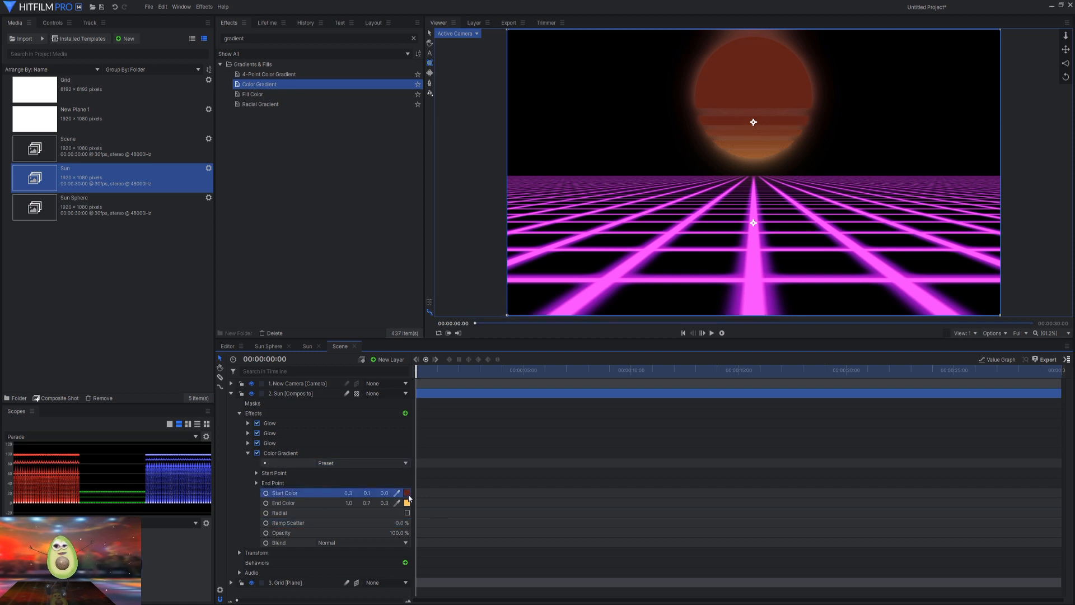
click(514, 264)
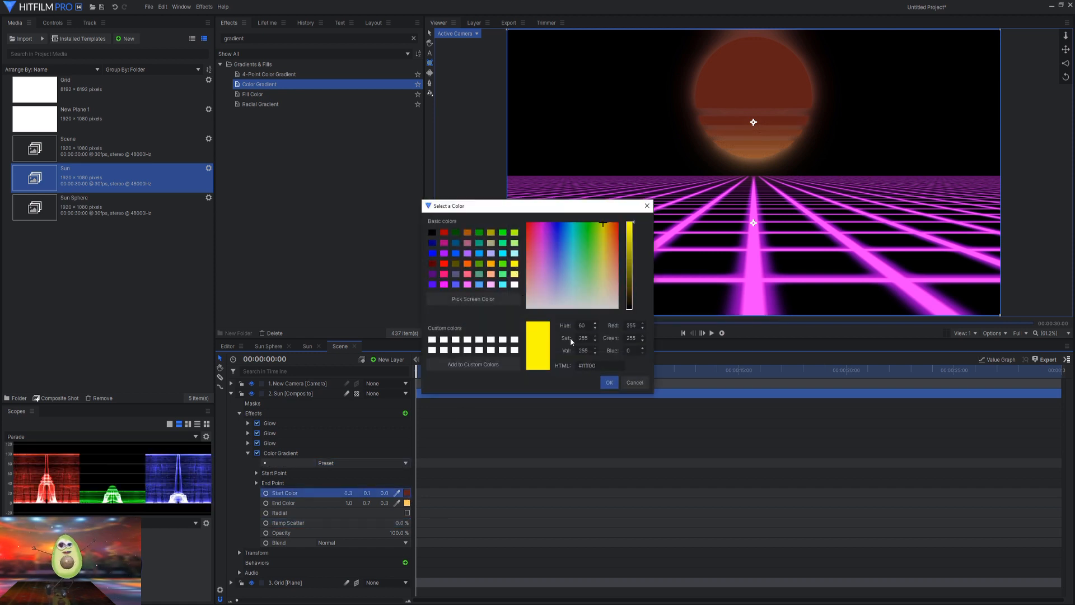
click(609, 382)
click(408, 503)
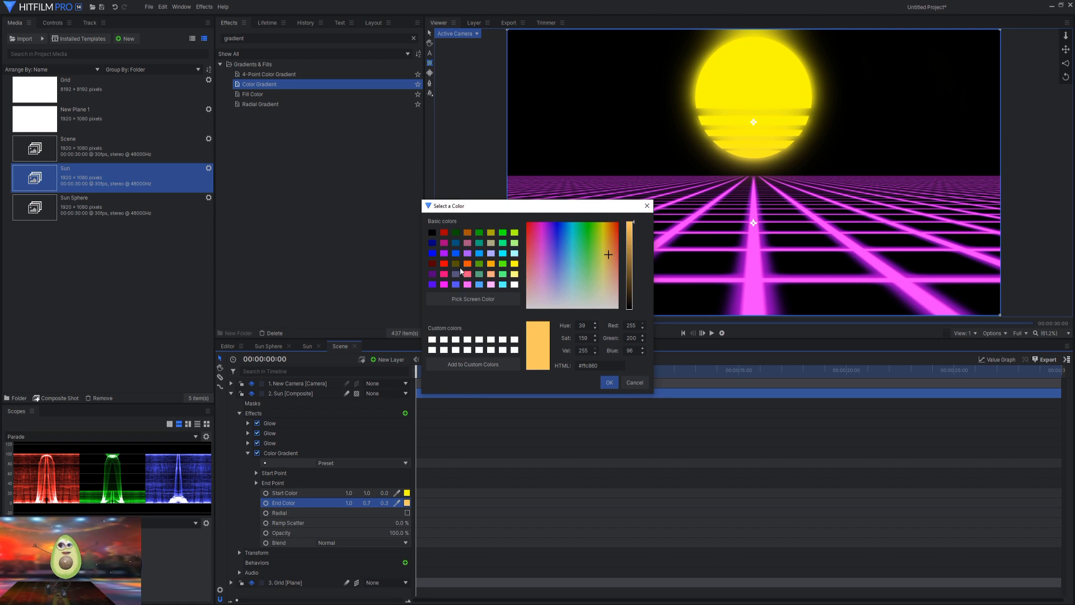
click(446, 254)
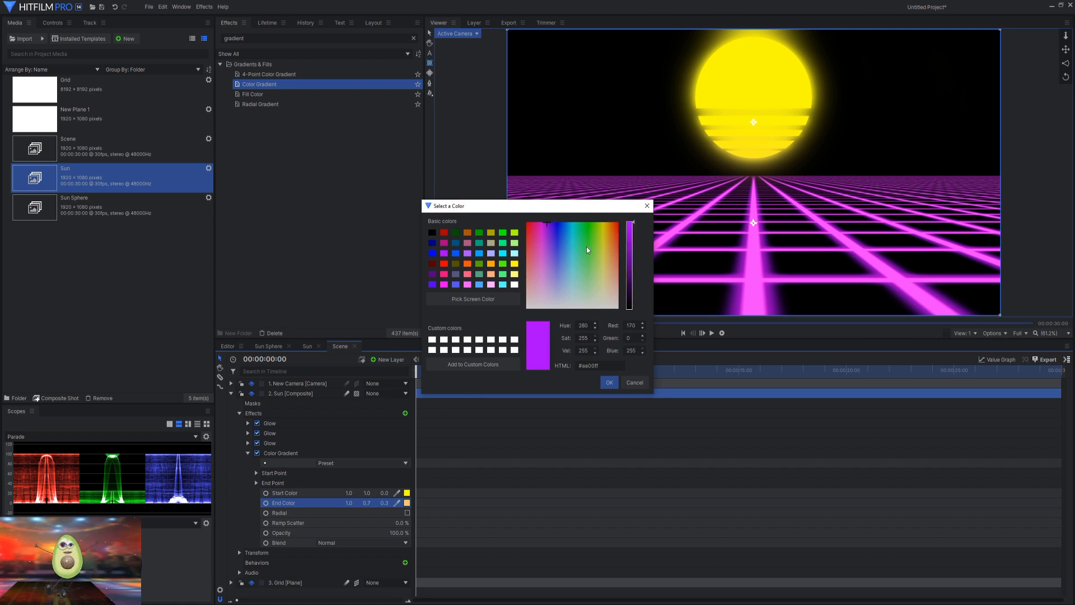
click(610, 382)
Step: Set the Color Gradient's start point Y position to 525 and its end point Y position to 0
click(256, 474)
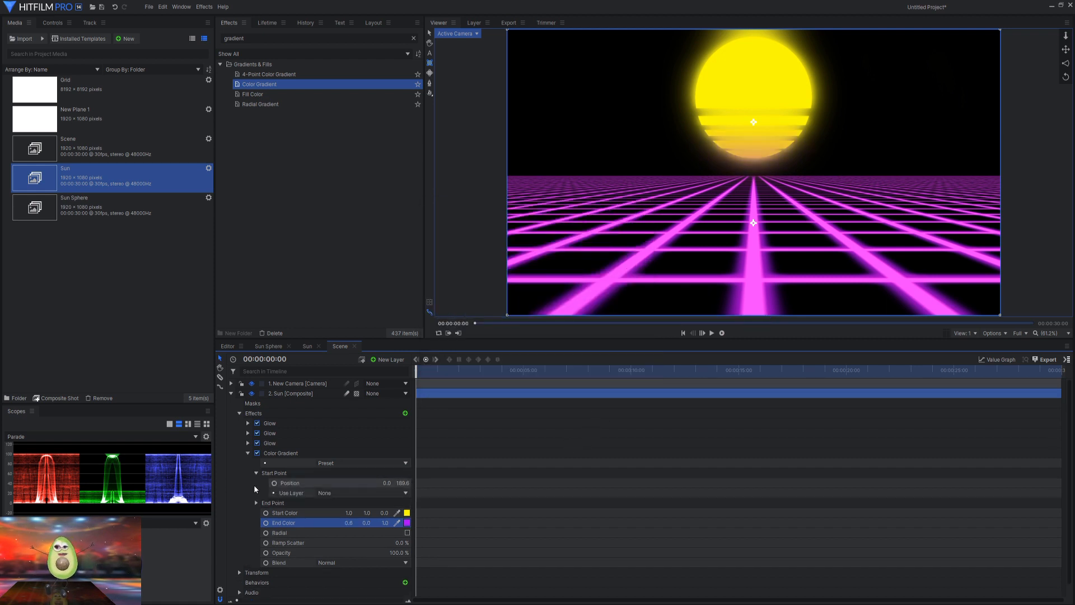
click(255, 503)
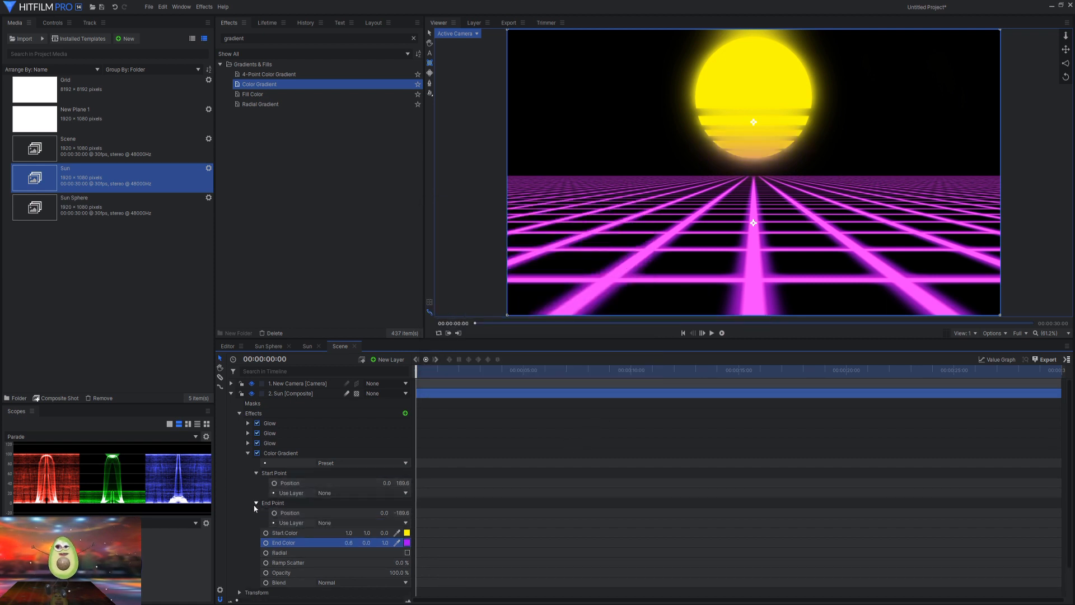
click(402, 483)
text(5)
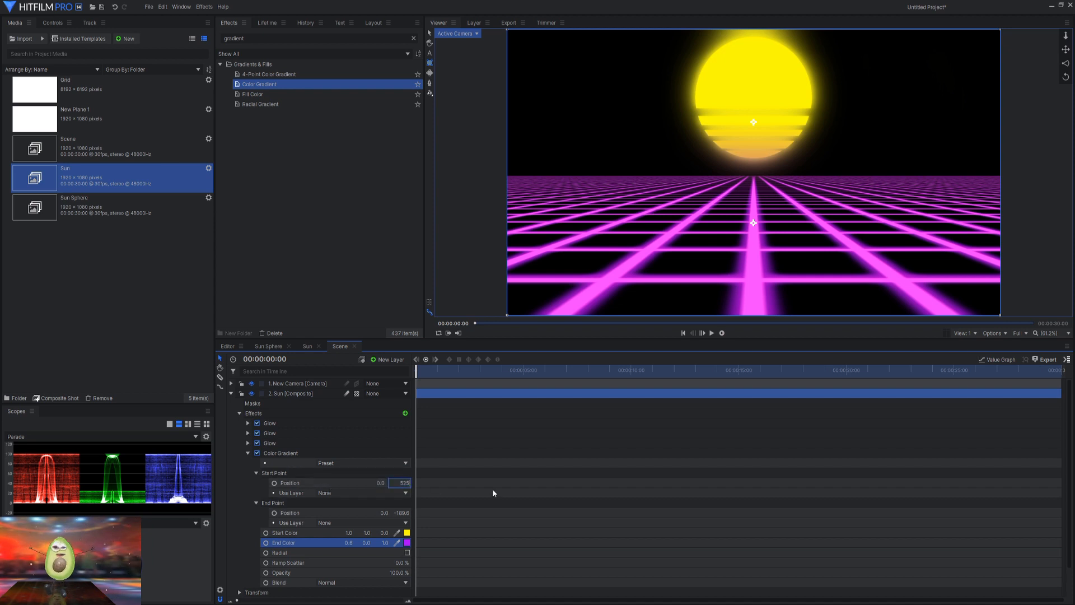
text(25)
key(Return)
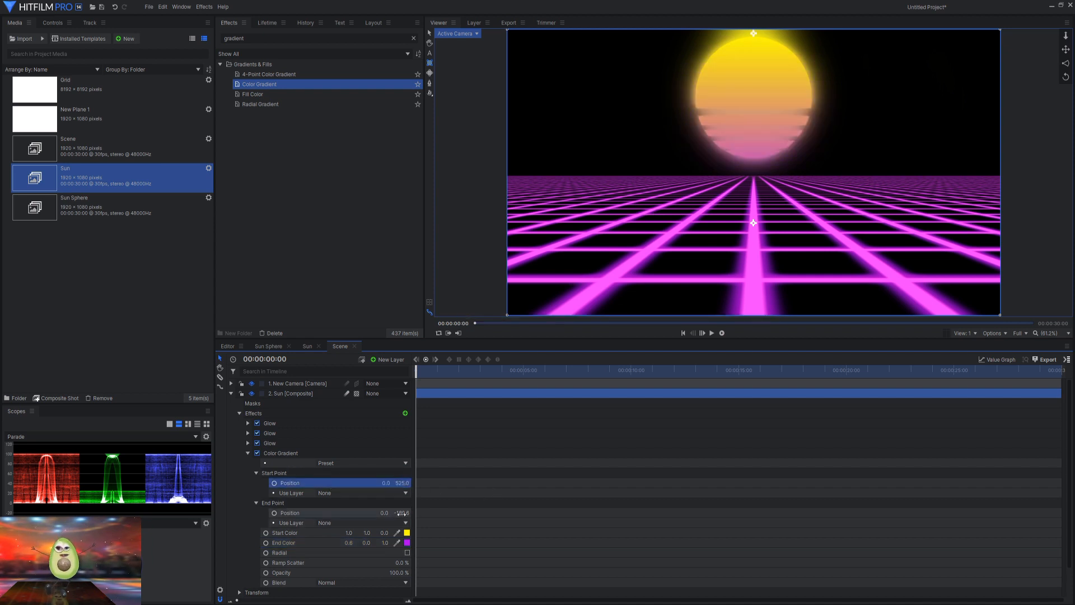
click(400, 513)
text(0)
key(Return)
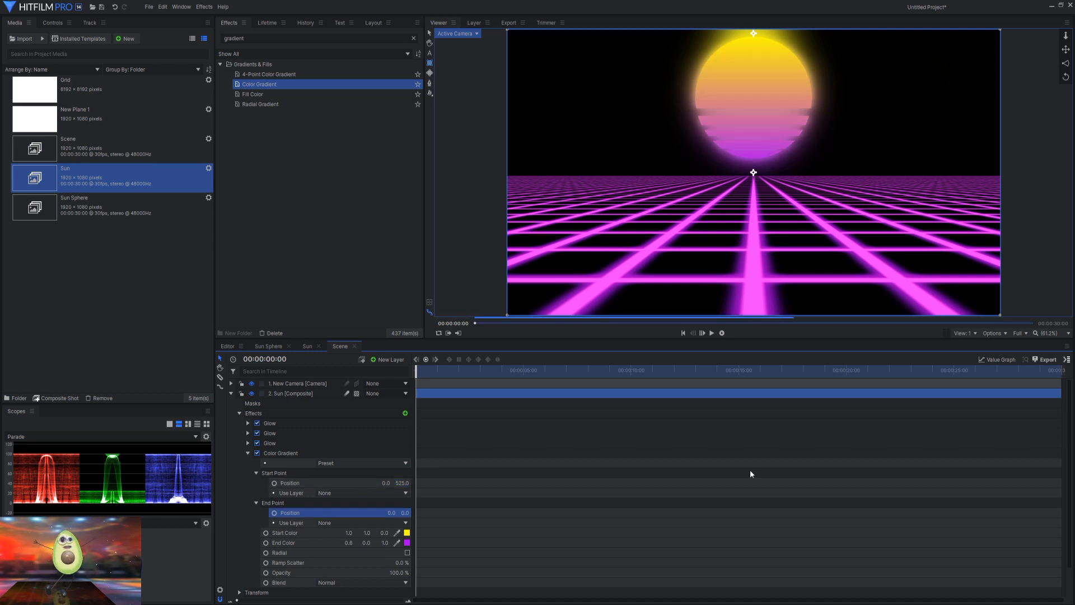
Step: Raise the gradient's end point to the sun's lower edge, at about Y 49, and collapse the Sun layer
drag(753, 171, 751, 159)
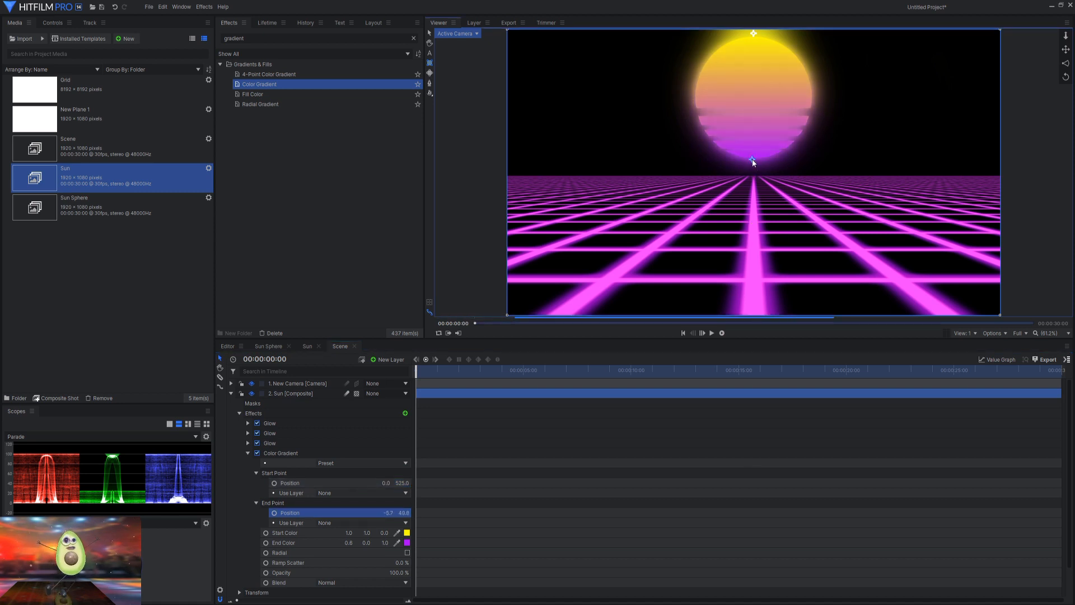
click(248, 453)
click(231, 393)
click(314, 469)
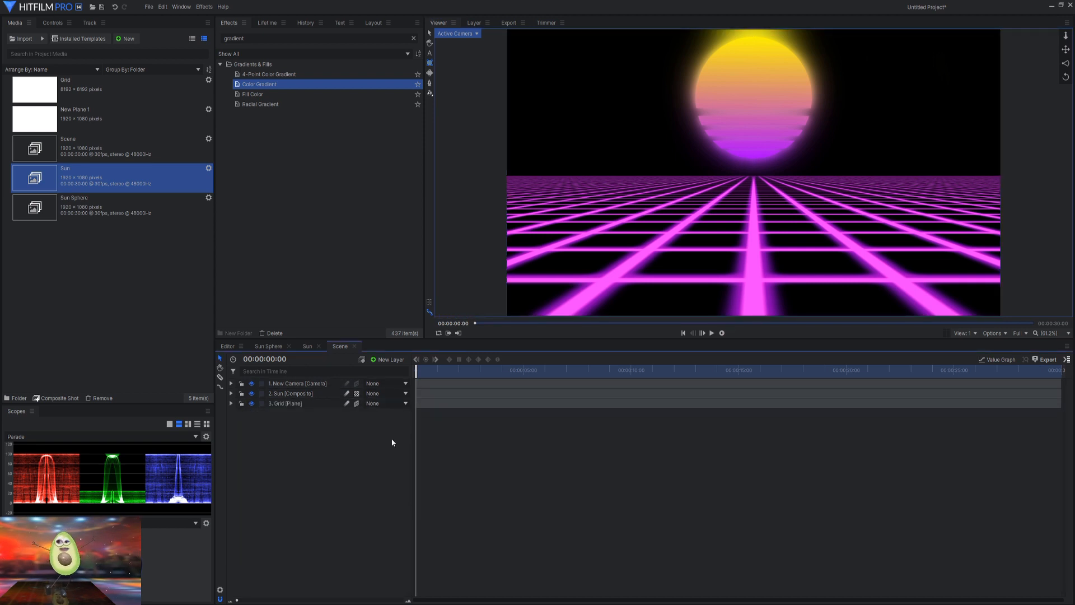
Step: Import city-4049526.png from the Synthwave folder into the project media
right_click(69, 260)
mouse_move(93, 275)
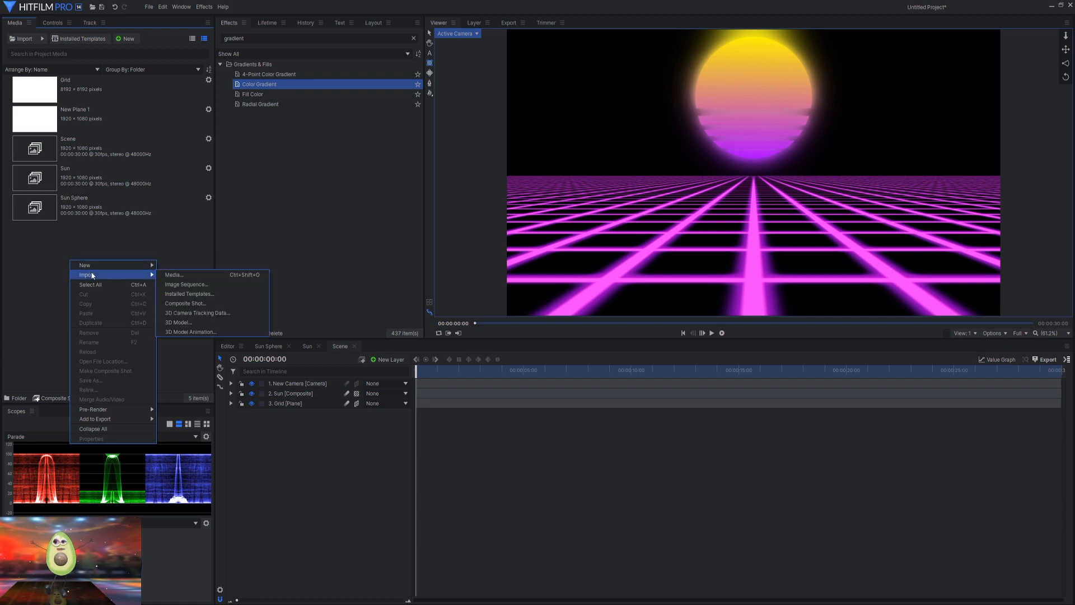
click(171, 275)
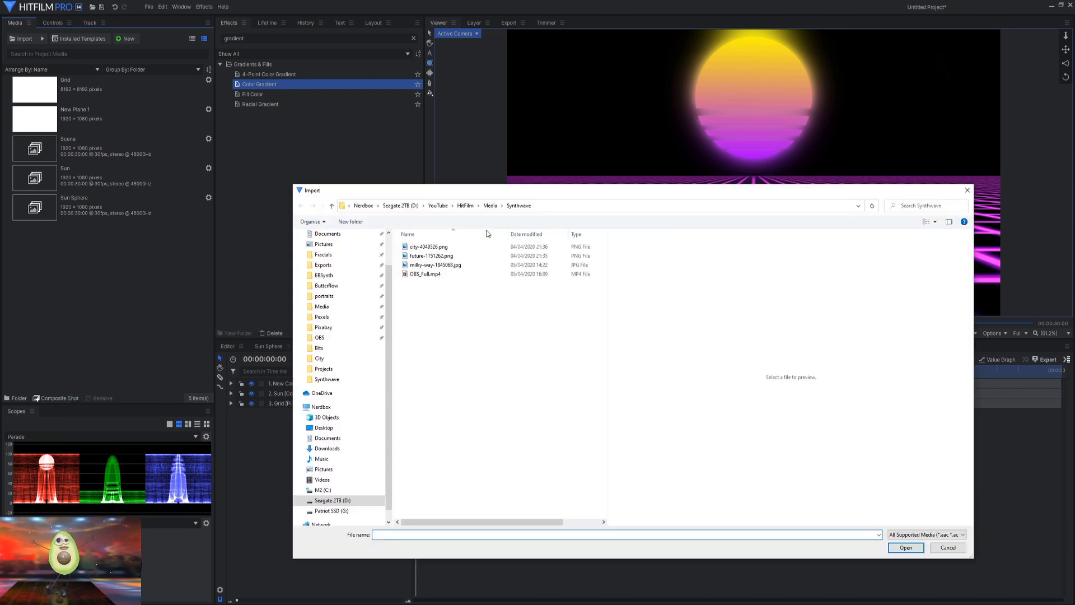
double_click(429, 249)
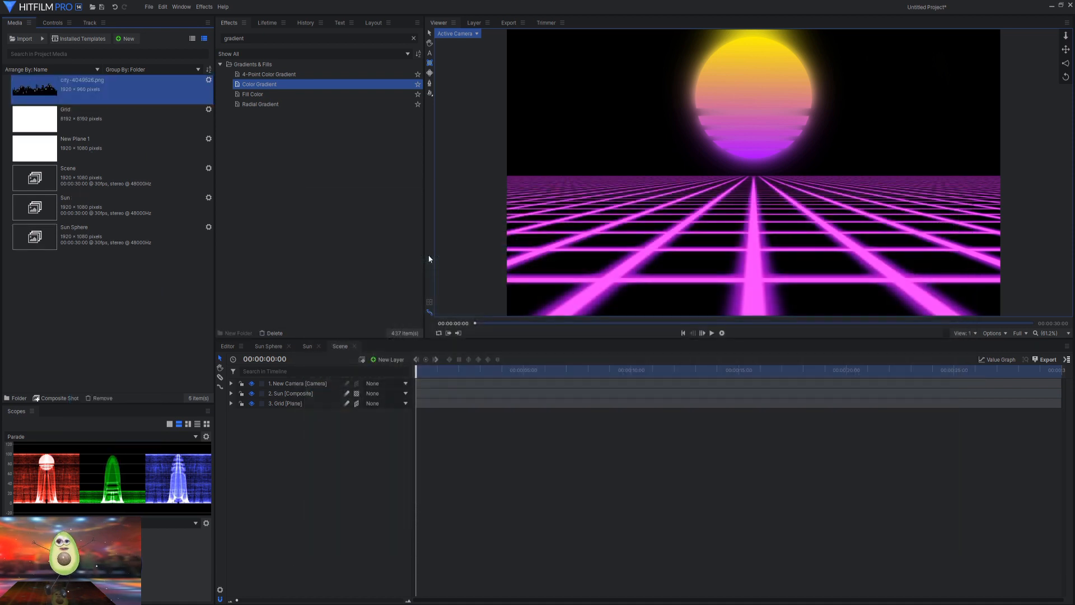
Step: Import the skyline silhouette future-1751262.png from the Synthwave folder into the project media
right_click(105, 335)
mouse_move(168, 350)
click(210, 351)
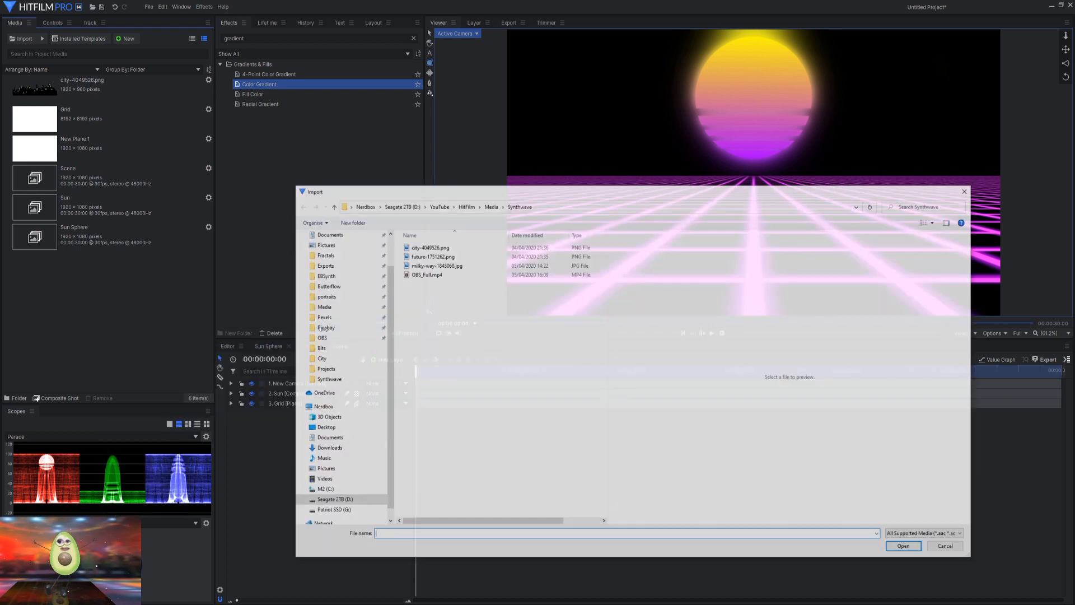
click(431, 255)
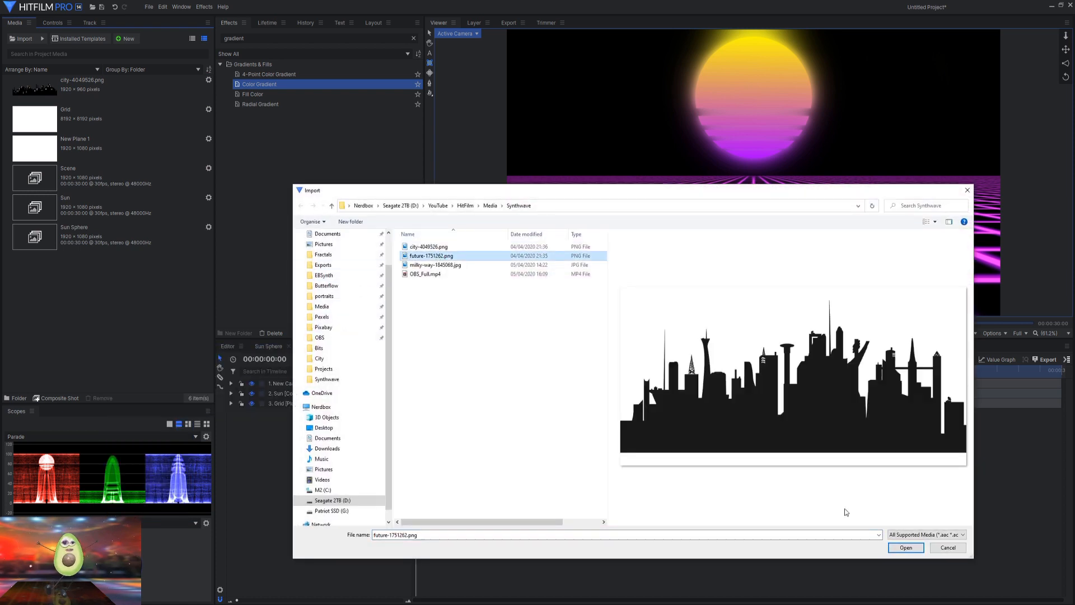
click(904, 546)
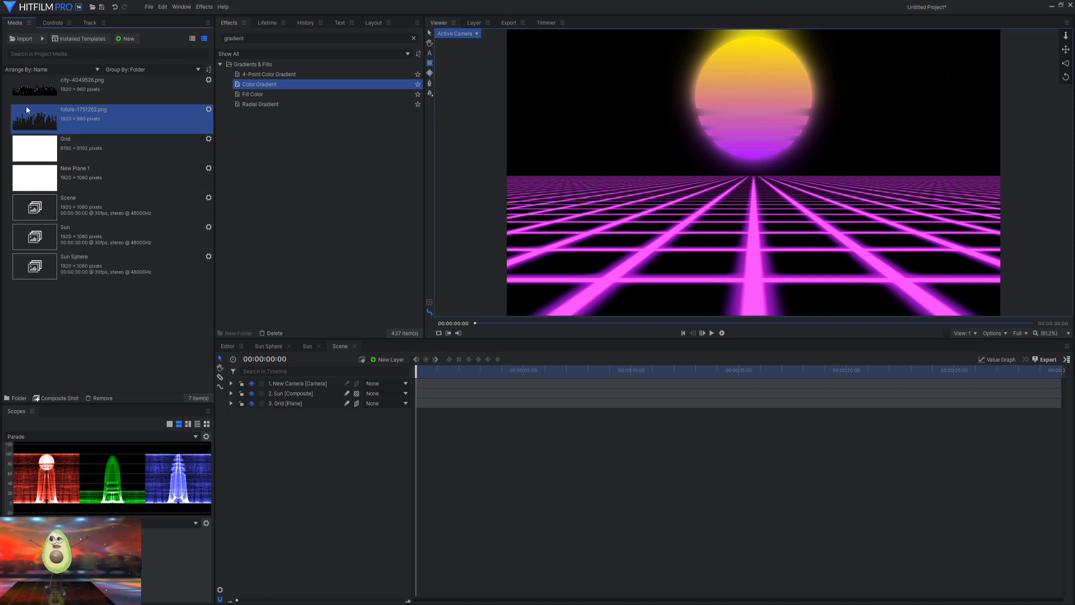
Step: Place future-1751262.png between the camera and Sun layers in Scene, unlink its scale and set the vertical scale to 30%
drag(41, 116, 278, 387)
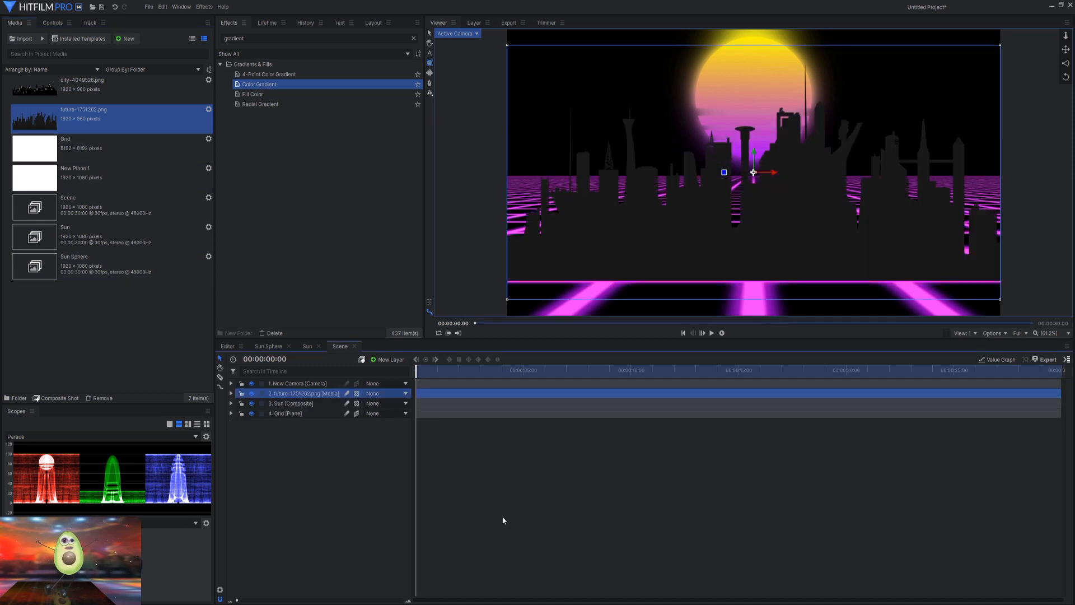
click(231, 393)
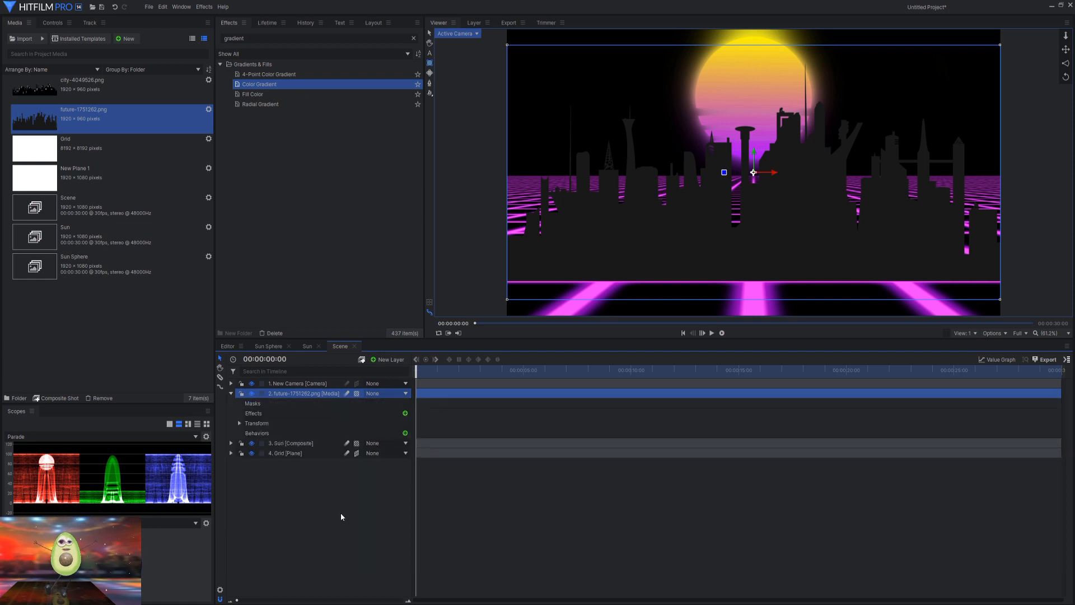
click(240, 423)
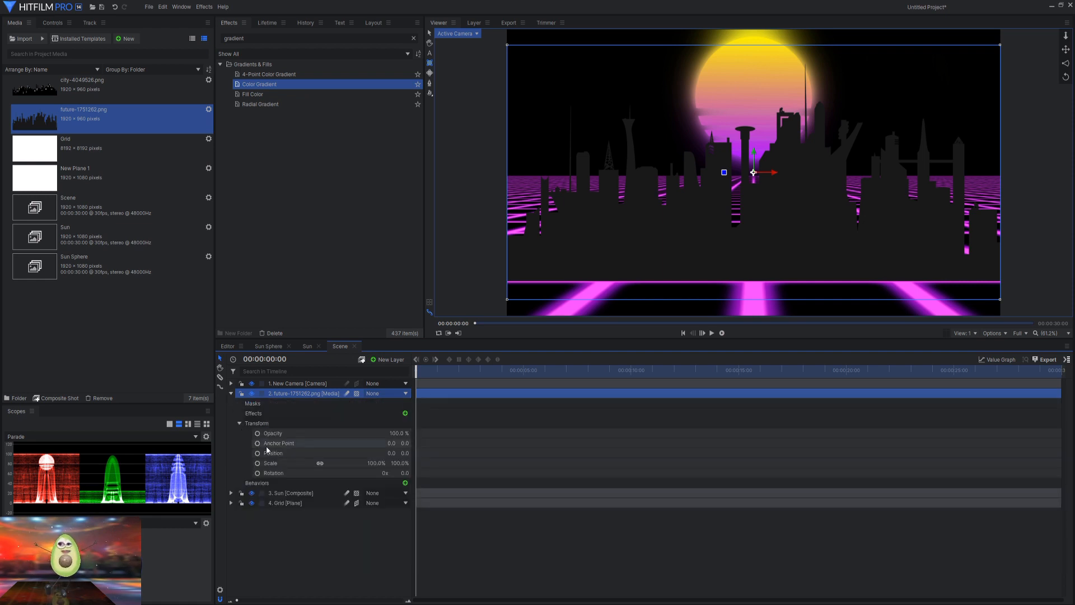
click(321, 463)
click(400, 463)
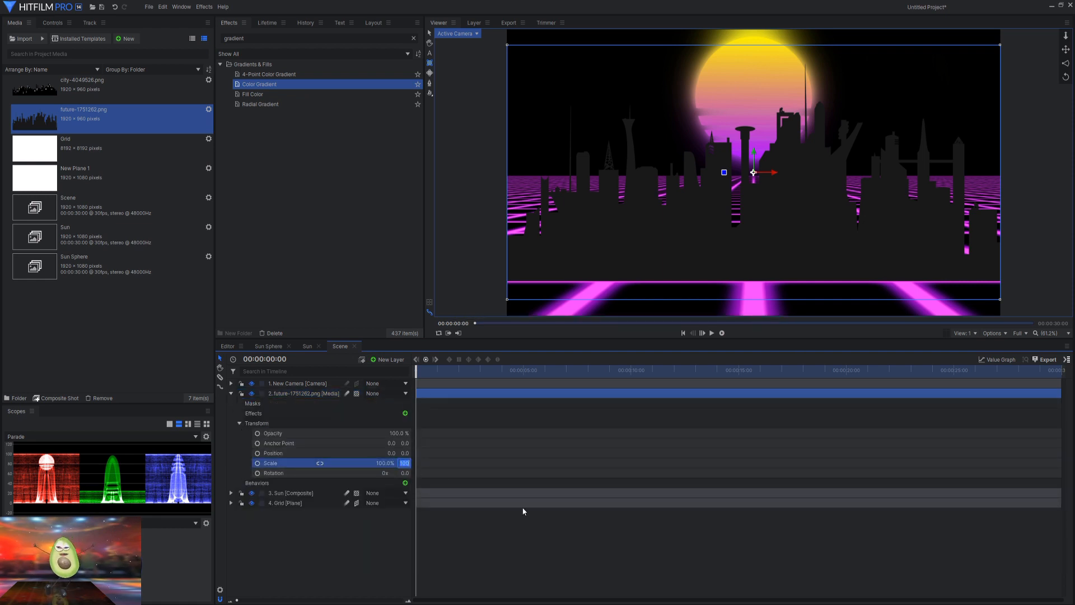
text(30)
key(Return)
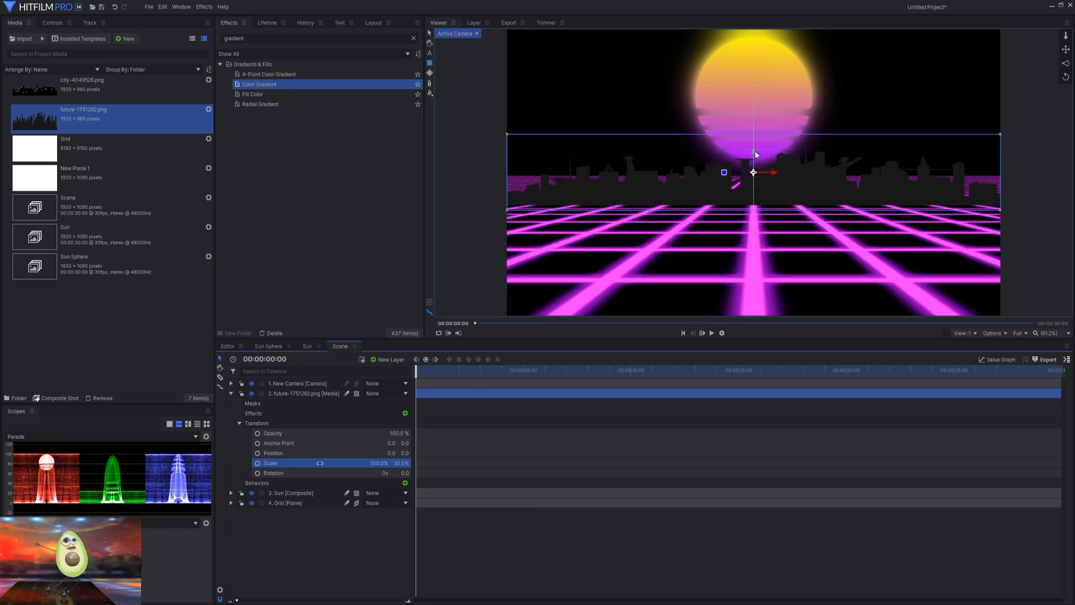
Step: Move the skyline up so its base meets the grid's horizon, at about Y 103, and collapse its layer
drag(754, 153, 755, 125)
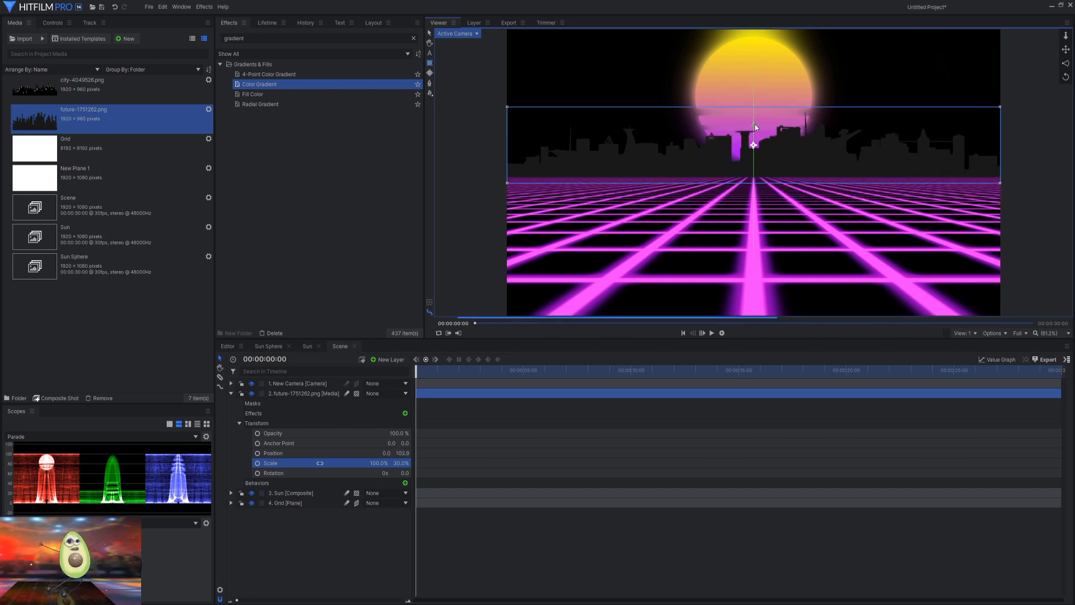
click(356, 545)
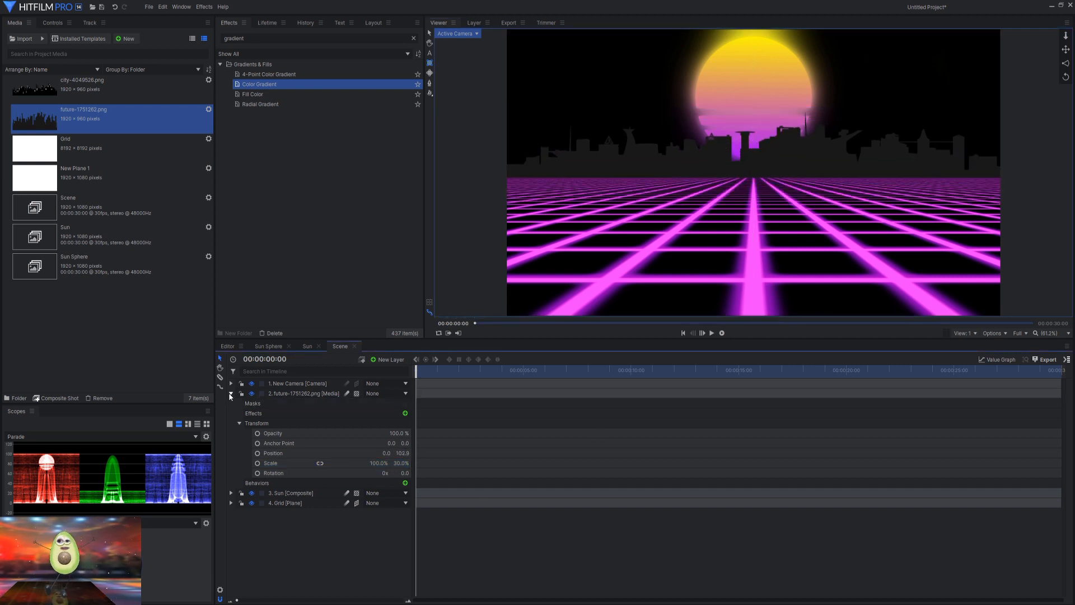
click(231, 393)
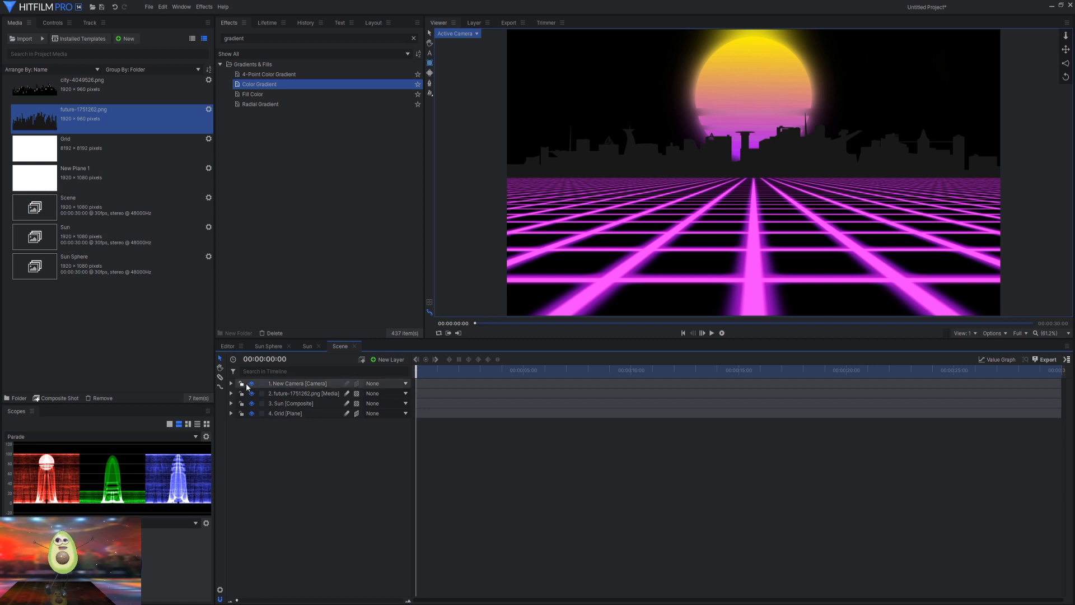
Step: Apply the Brightness & Contrast effect to the future-1751262.png skyline layer and set its Brightness to -10
double_click(234, 38)
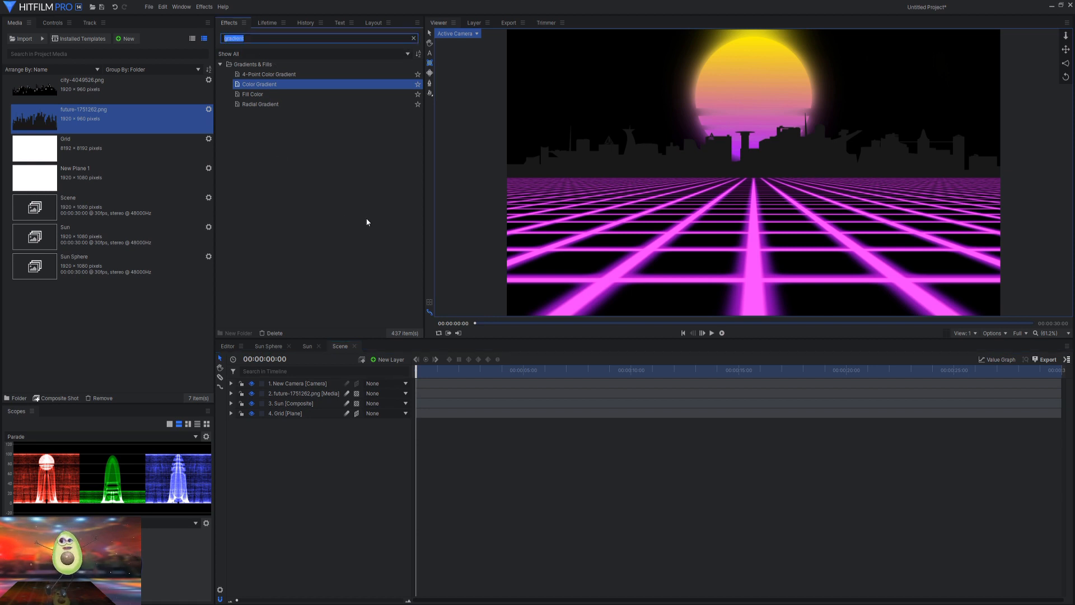
text(bright)
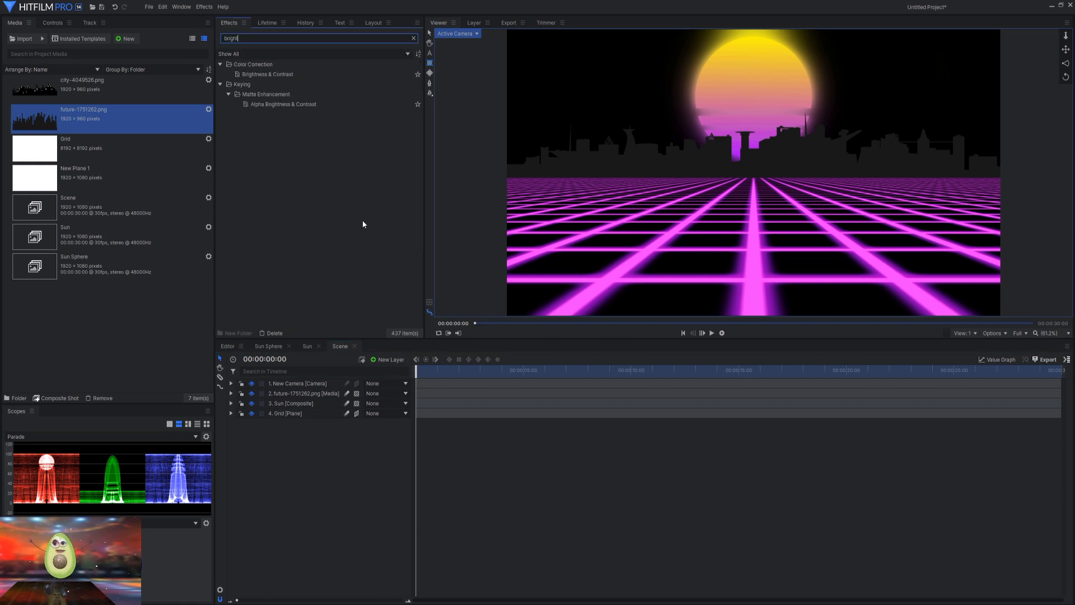
click(280, 74)
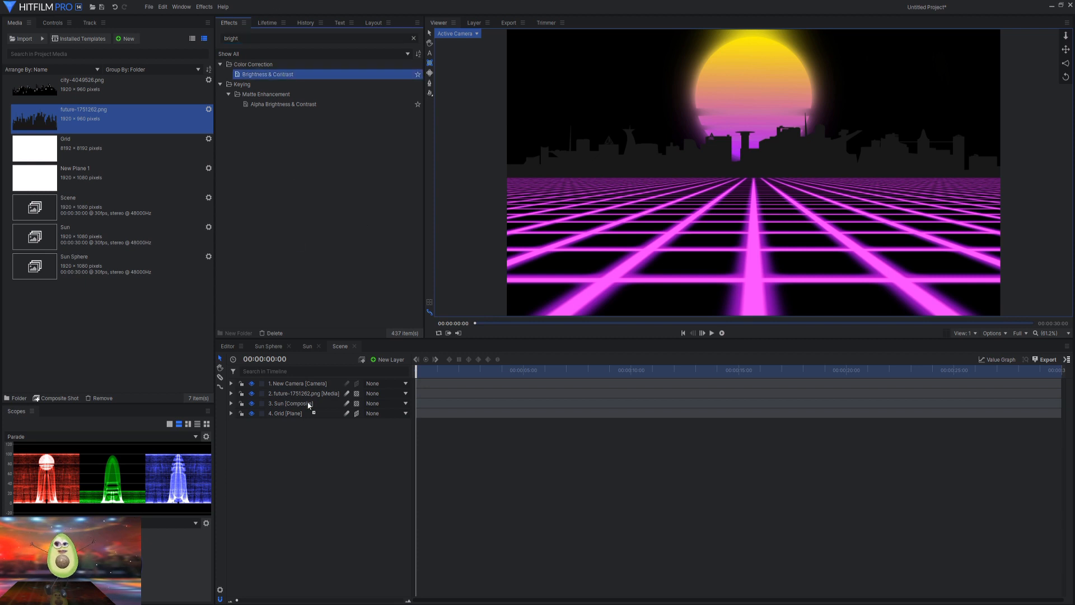
drag(291, 394, 291, 394)
click(248, 424)
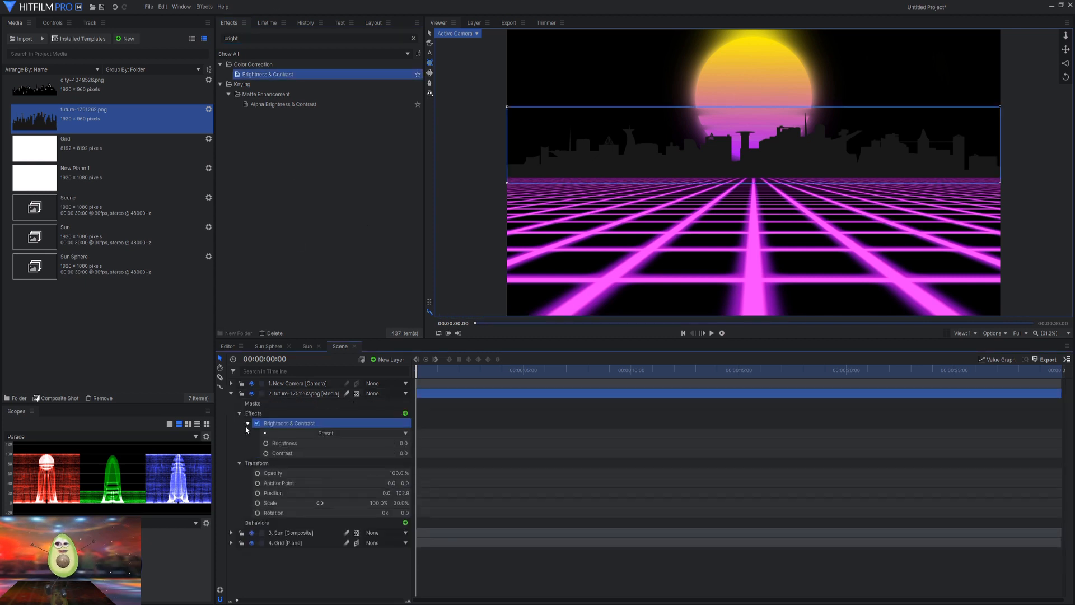
click(396, 443)
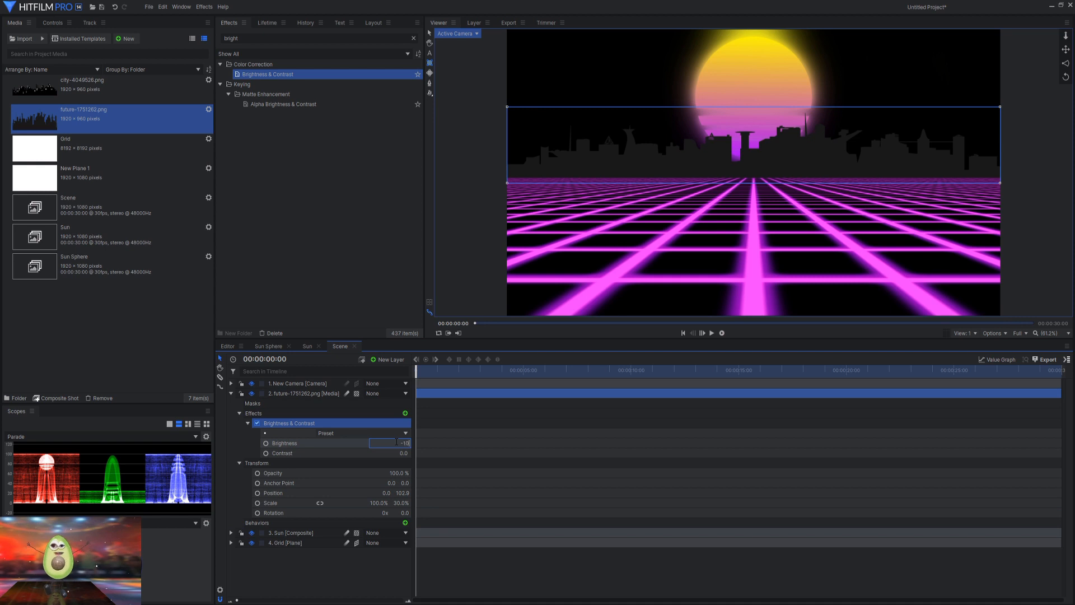
key(Return)
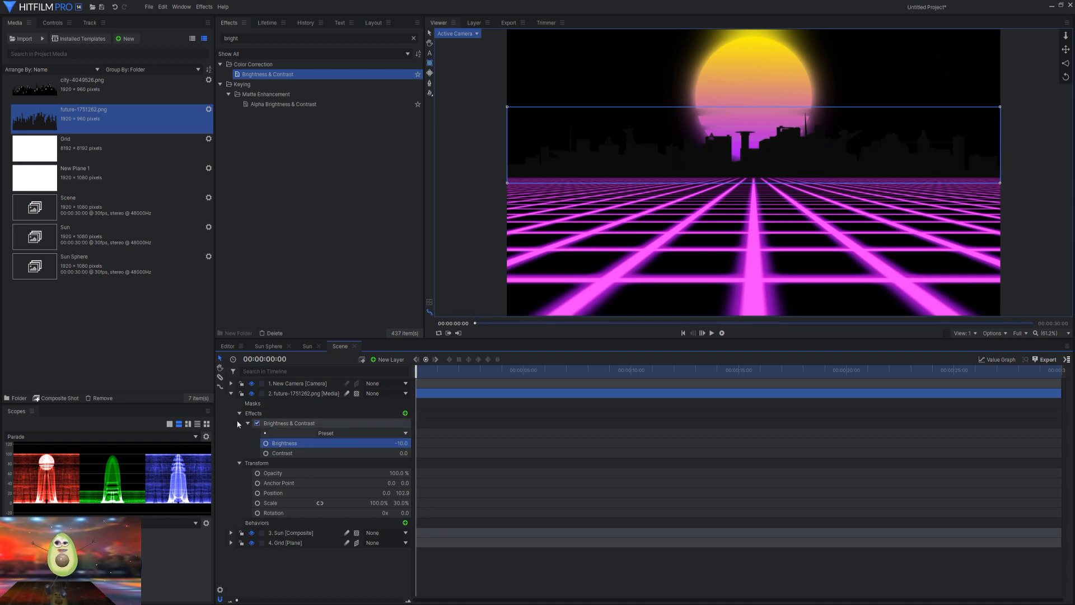
Step: Find the Outer Glow effect and apply it to the skyline layer below Brightness & Contrast
double_click(251, 39)
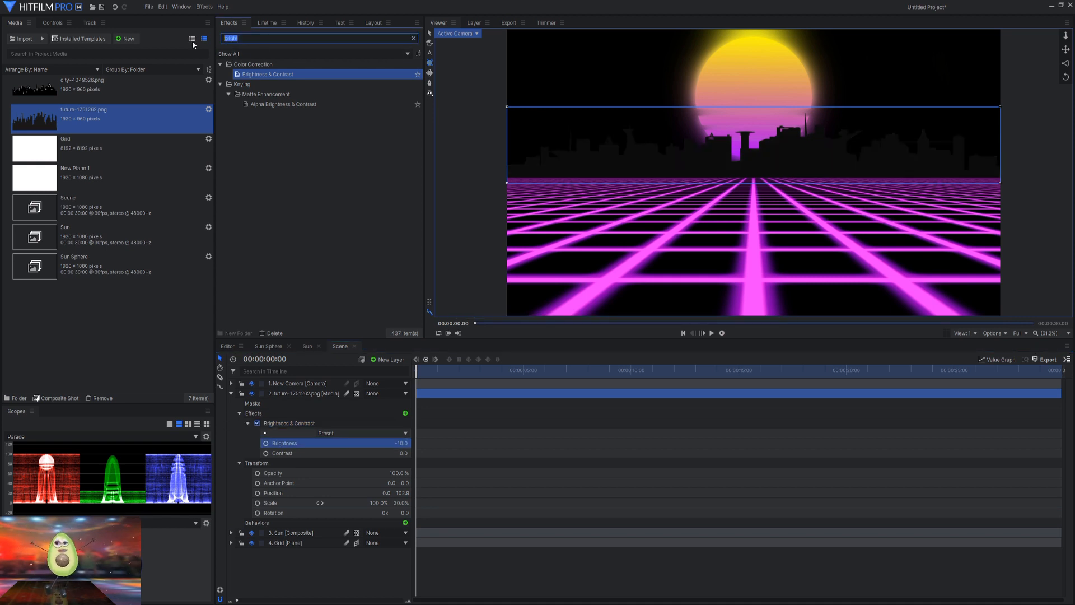
text(outl)
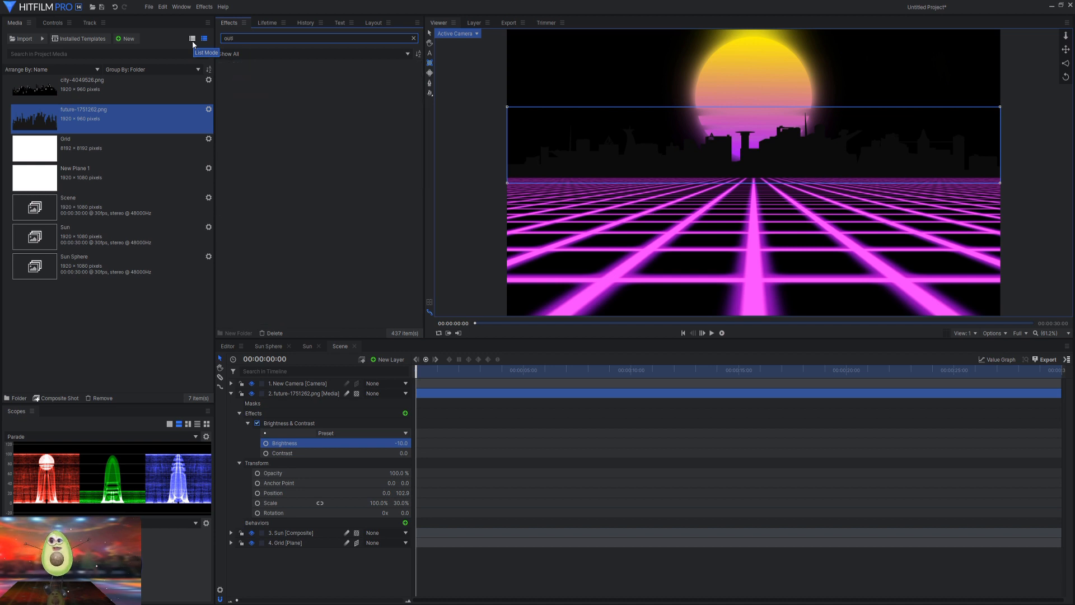
key(BackSpace)
key(BackSpace)
key(BackSpace)
key(BackSpace)
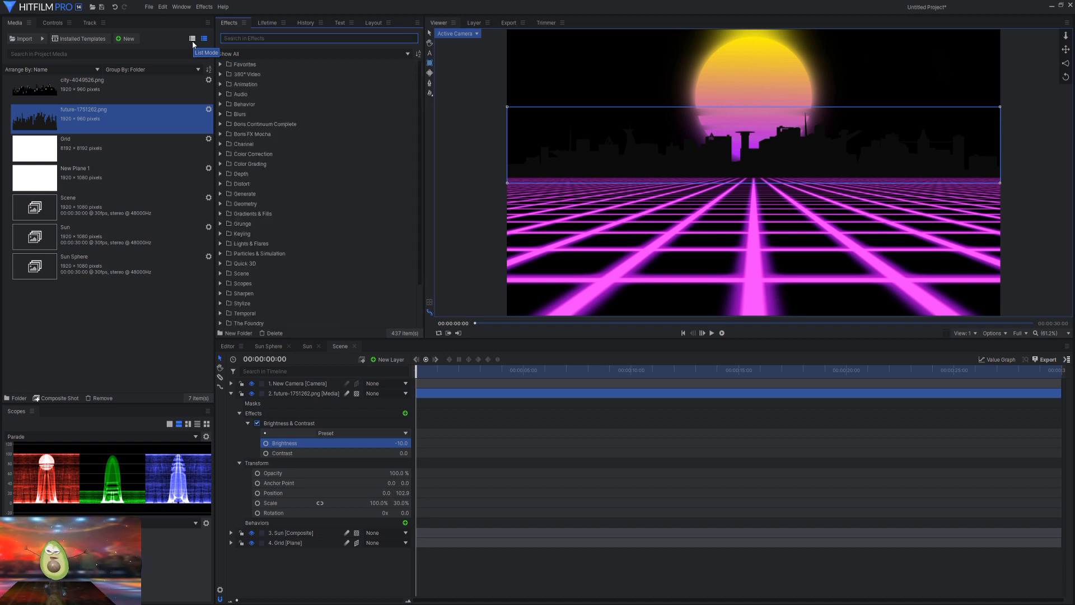
text(out)
drag(241, 135, 298, 282)
drag(307, 460, 306, 460)
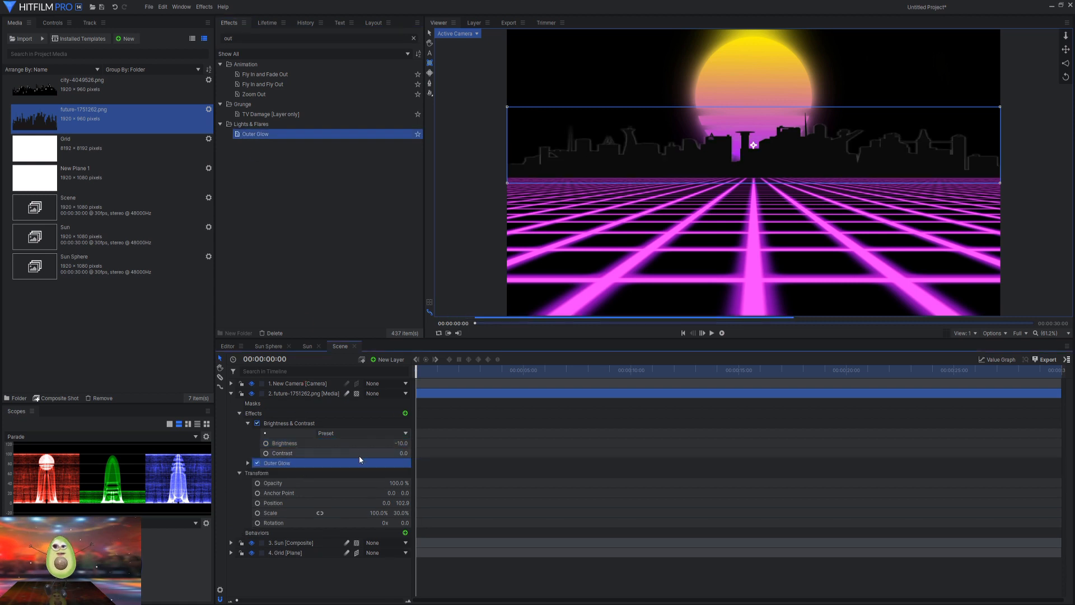
Step: Set the skyline's Outer Glow color to light purple, #aa55ff
click(248, 463)
click(407, 473)
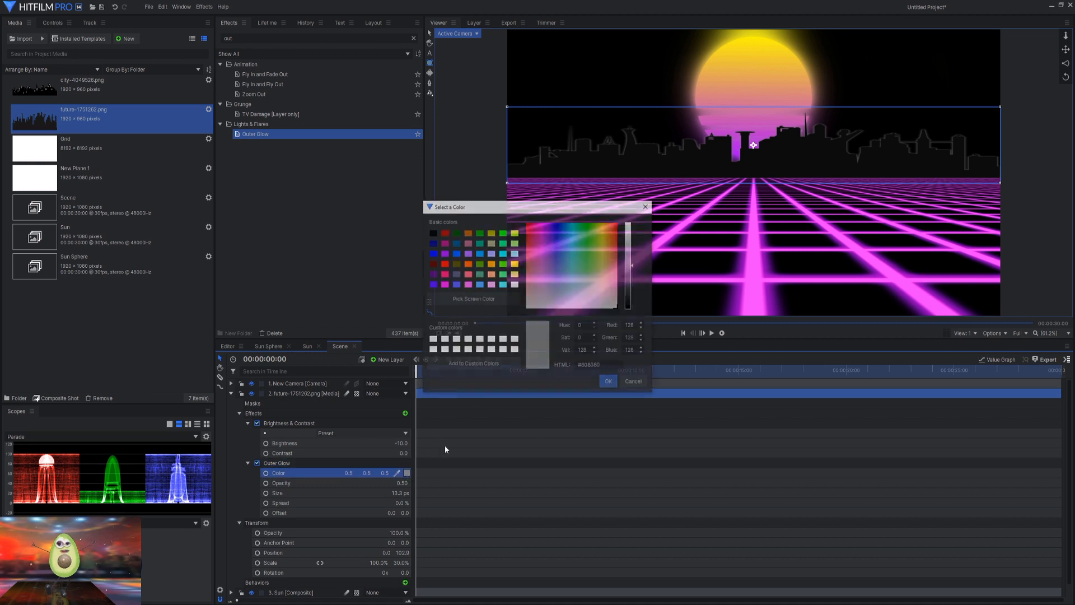
click(445, 254)
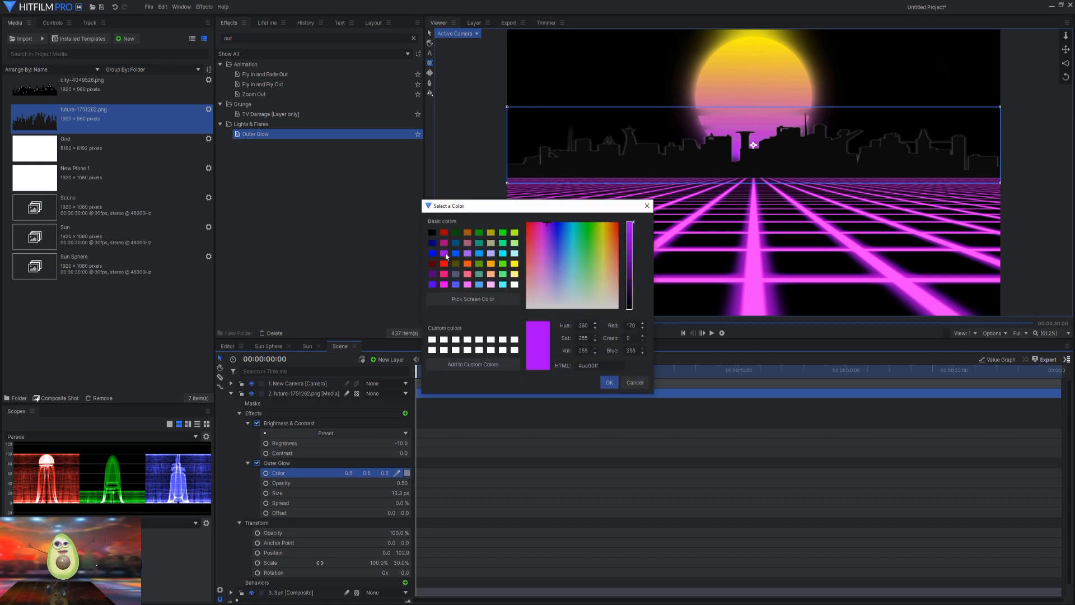
click(633, 241)
click(469, 254)
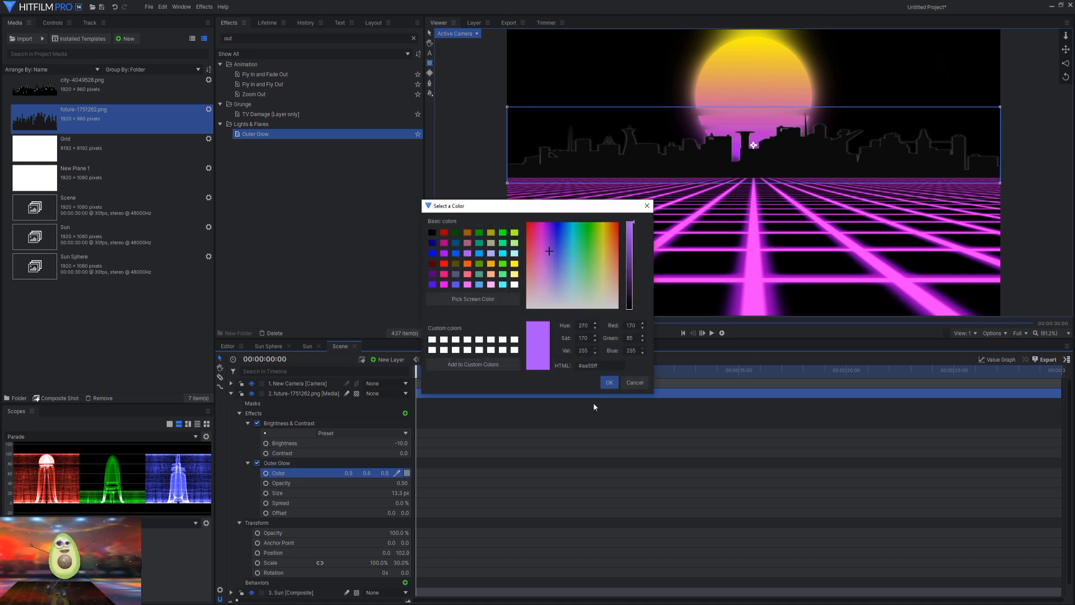
click(609, 383)
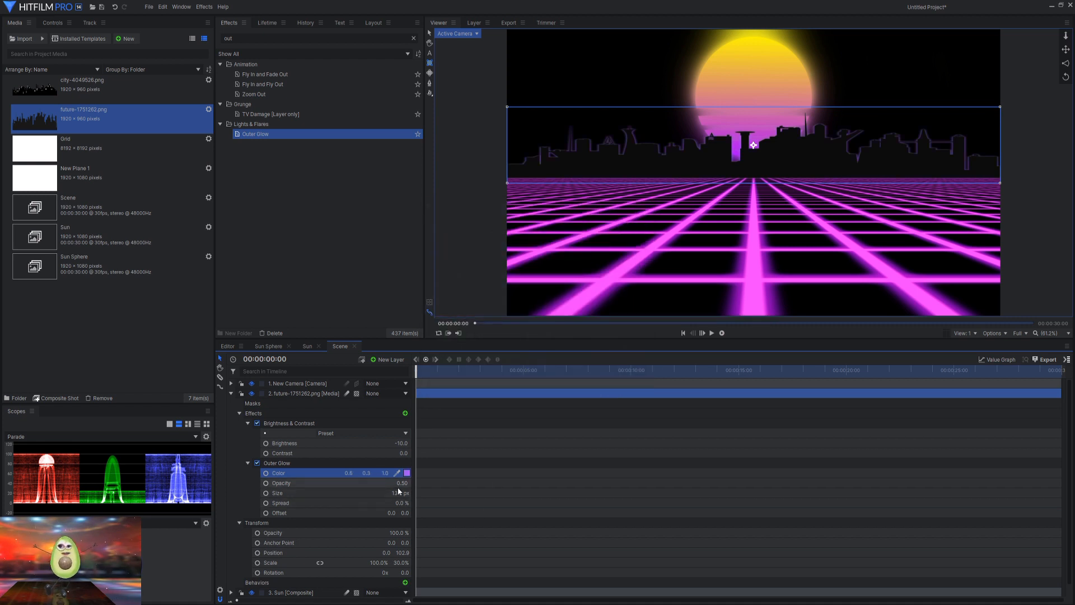
Step: Set the skyline's Outer Glow size to 15 px and spread to 5%, and collapse the layer
drag(397, 491, 443, 491)
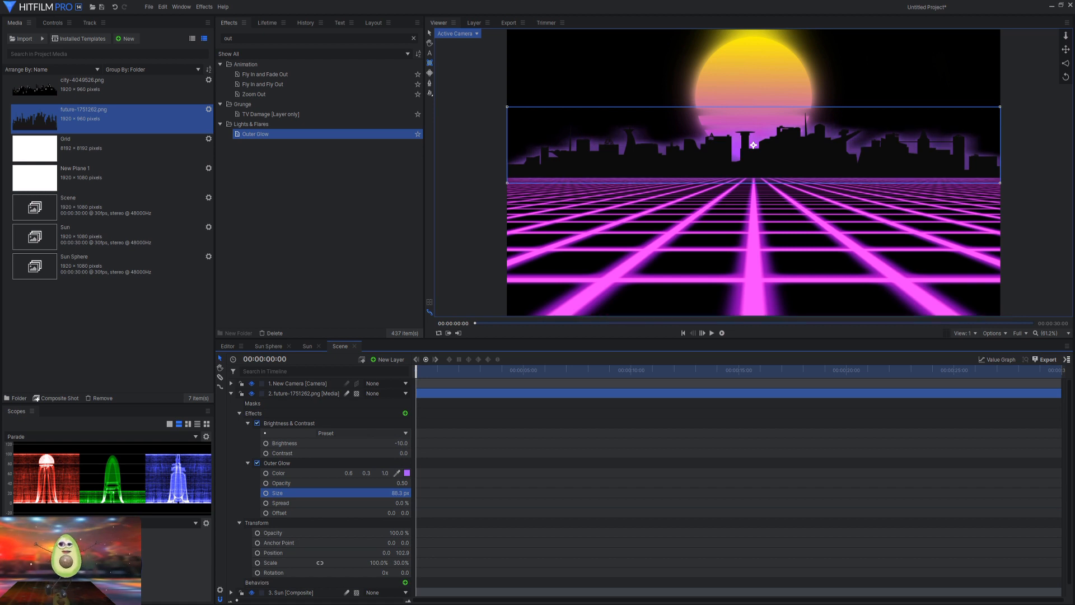
click(400, 493)
text(1)
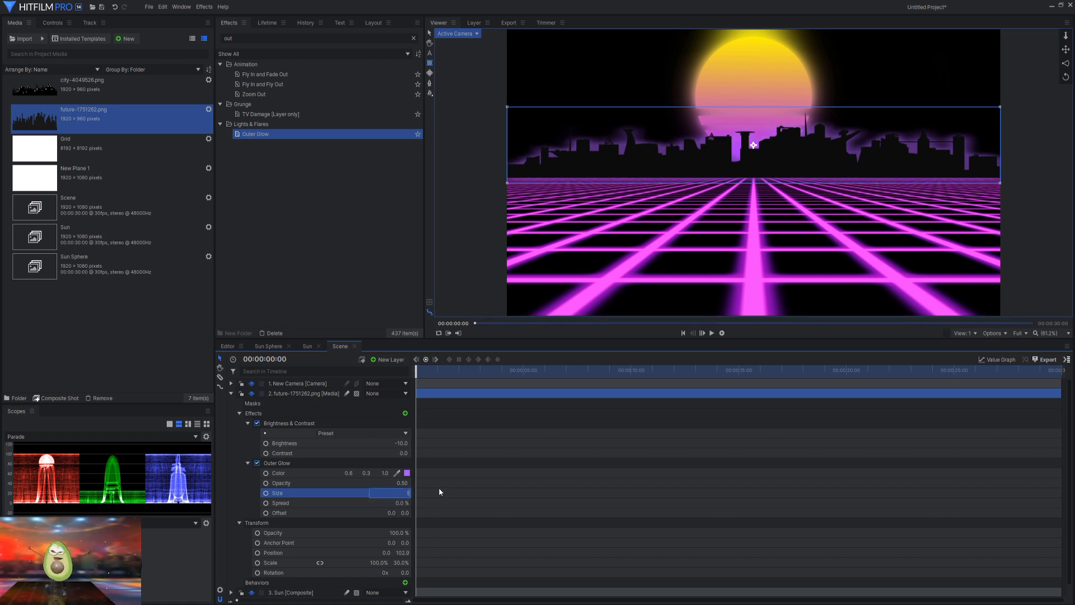
text(5)
key(Return)
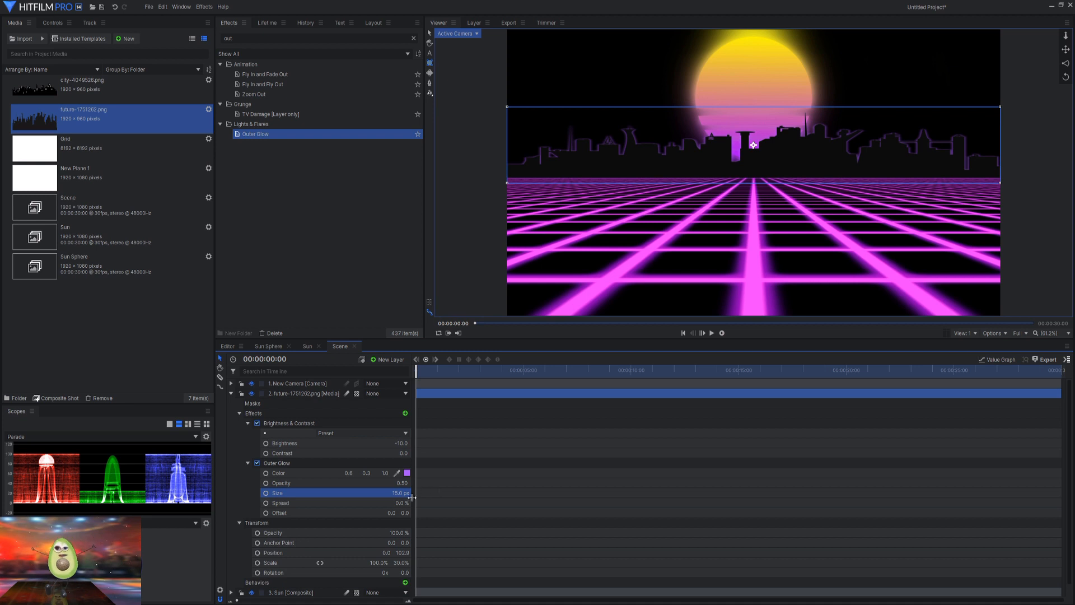
click(390, 504)
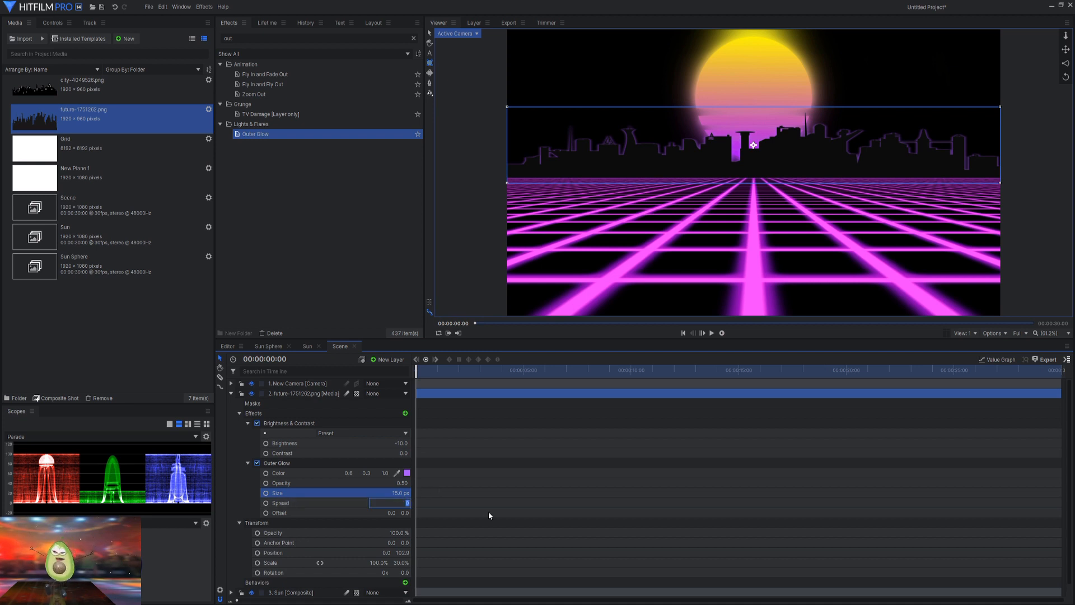
text(5)
key(Return)
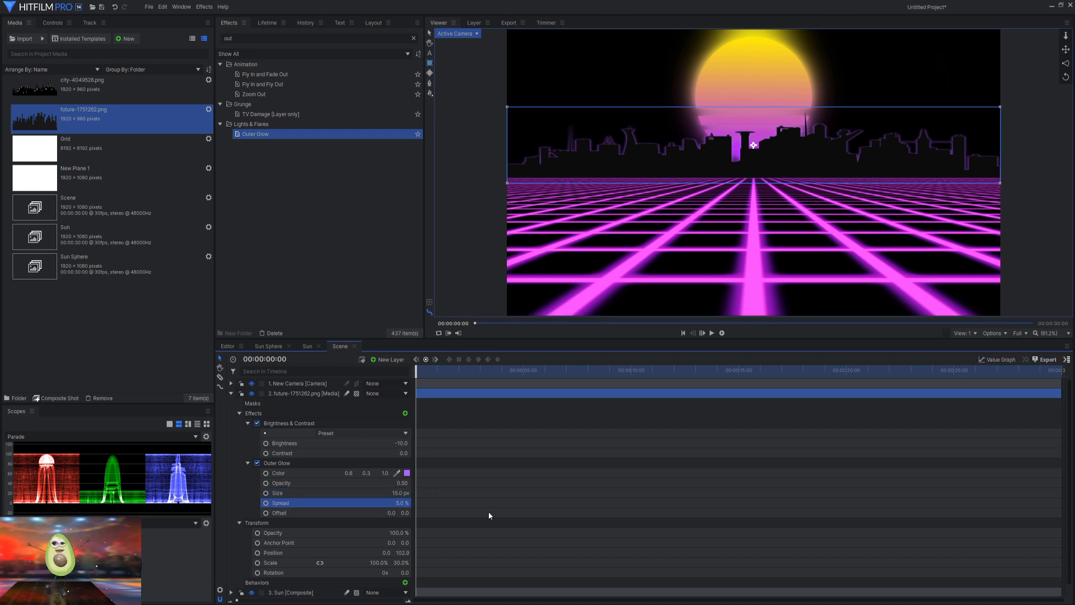
click(248, 424)
click(230, 393)
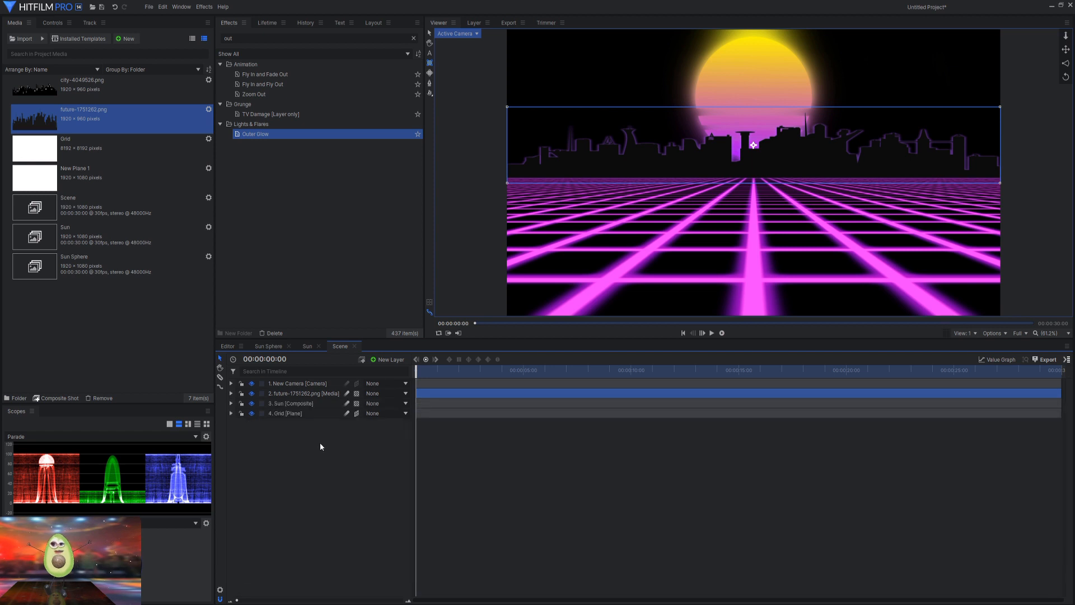
click(333, 458)
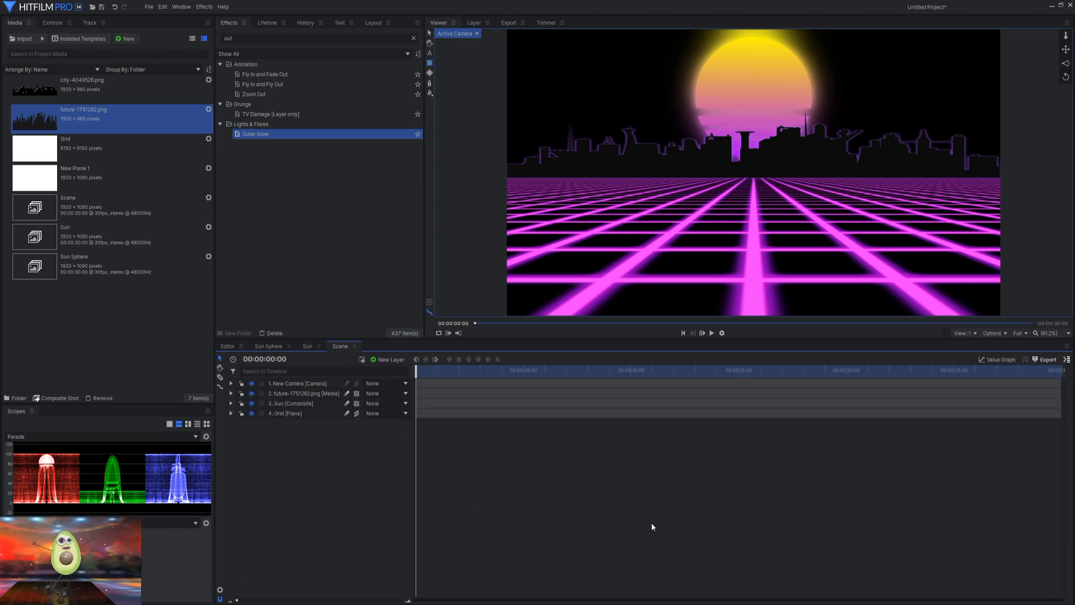
Step: Import the milky-way JPG from the Synthwave folder into the project media
right_click(123, 322)
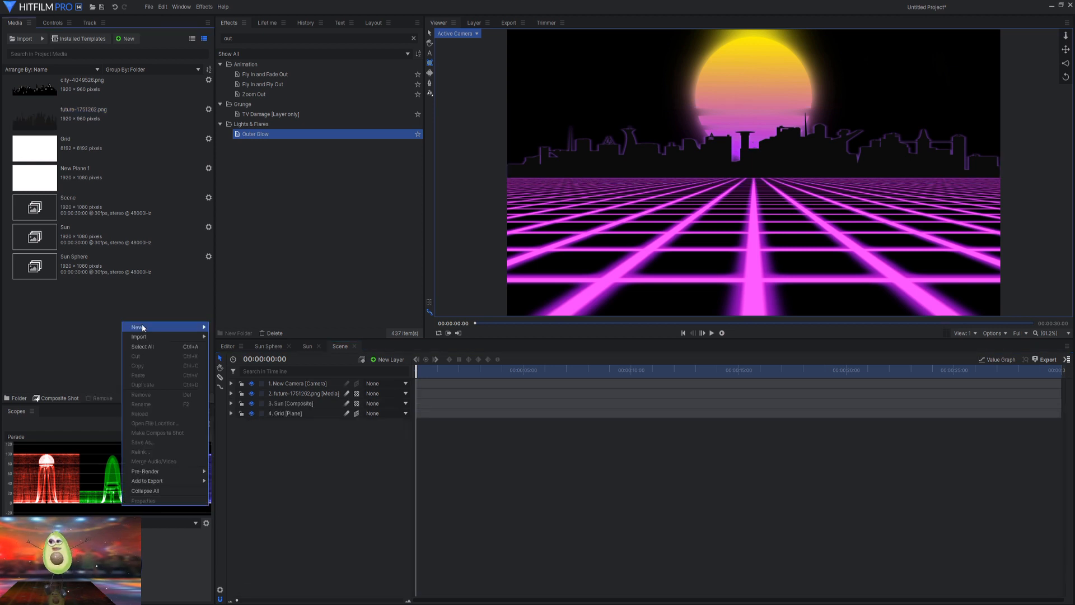
mouse_move(142, 327)
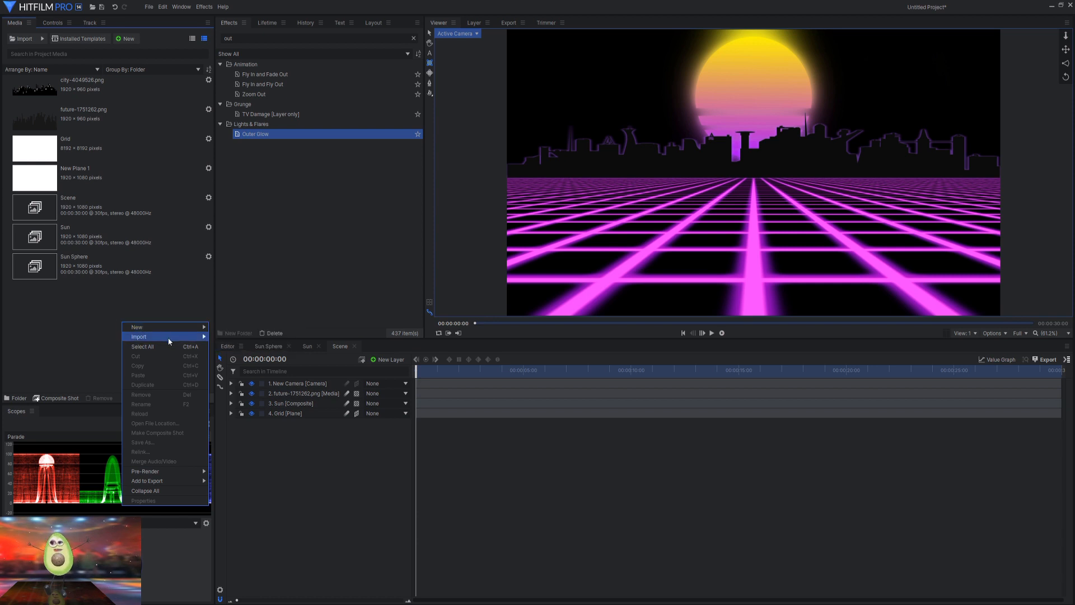
mouse_move(185, 337)
click(236, 335)
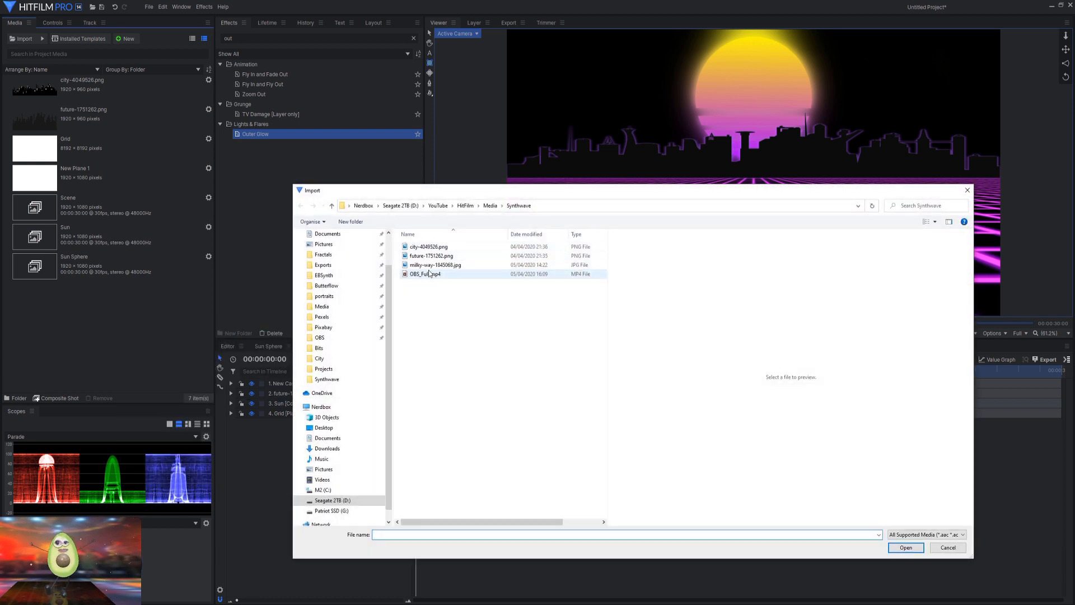
click(431, 265)
click(907, 548)
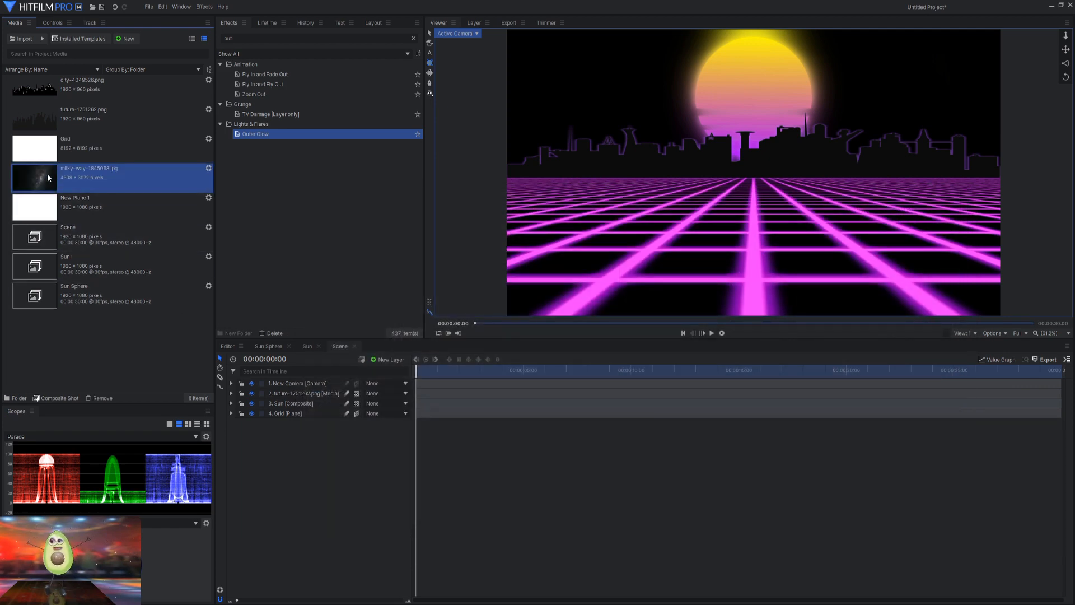
Step: Place the milky-way image beneath all other layers in Scene and scale it to 42%
drag(48, 178, 337, 485)
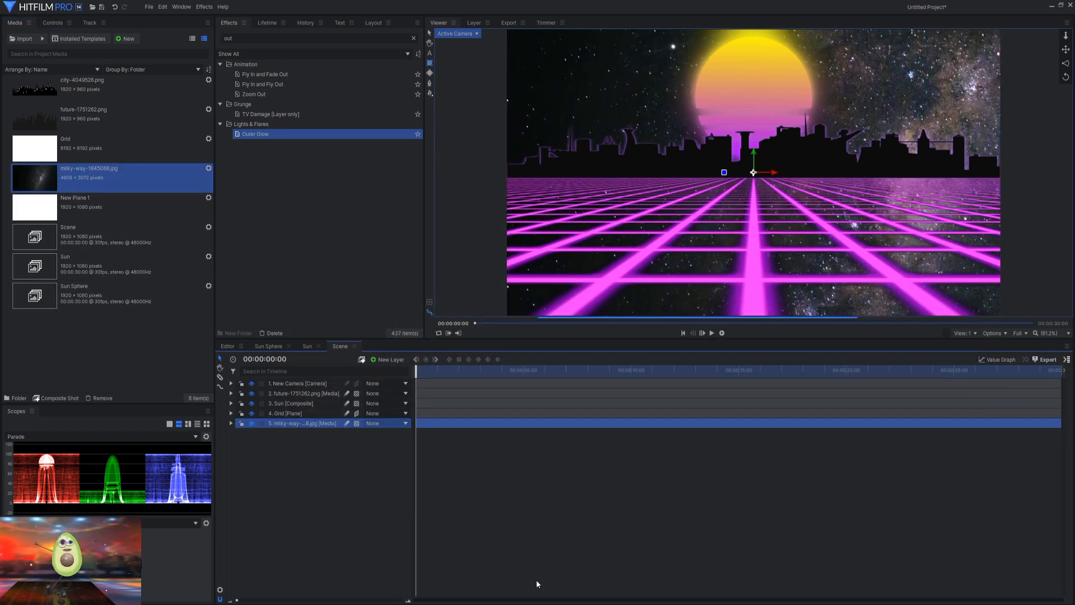
click(232, 423)
click(240, 453)
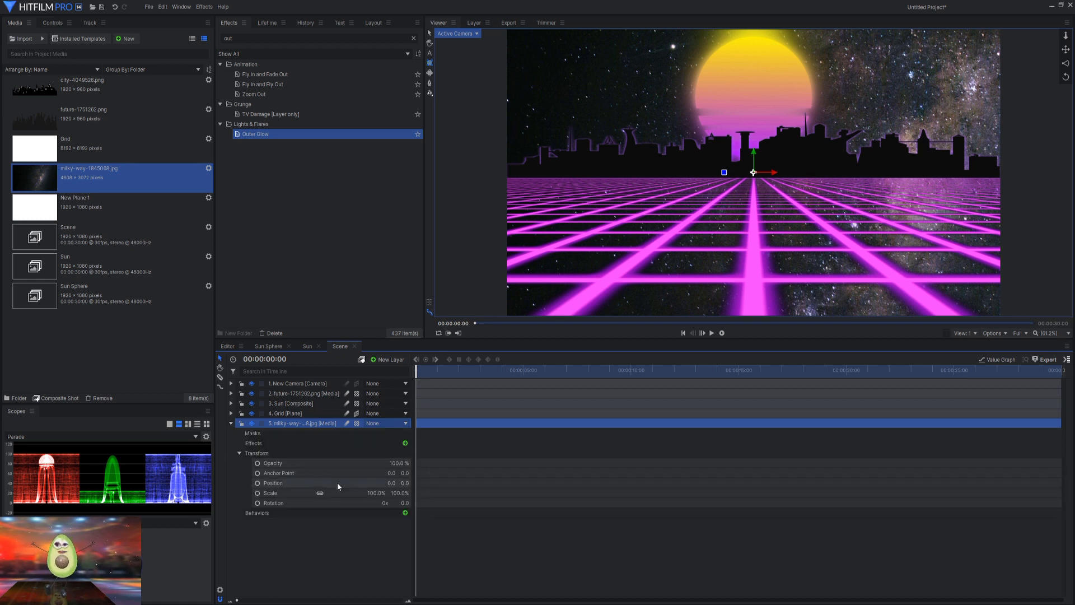
click(377, 493)
text(42)
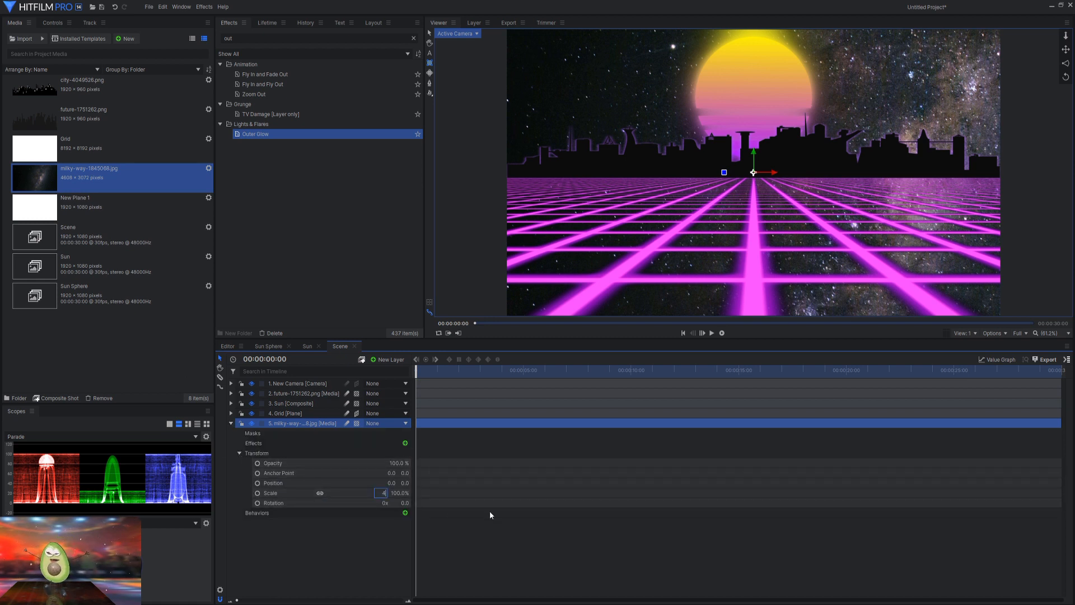
key(Return)
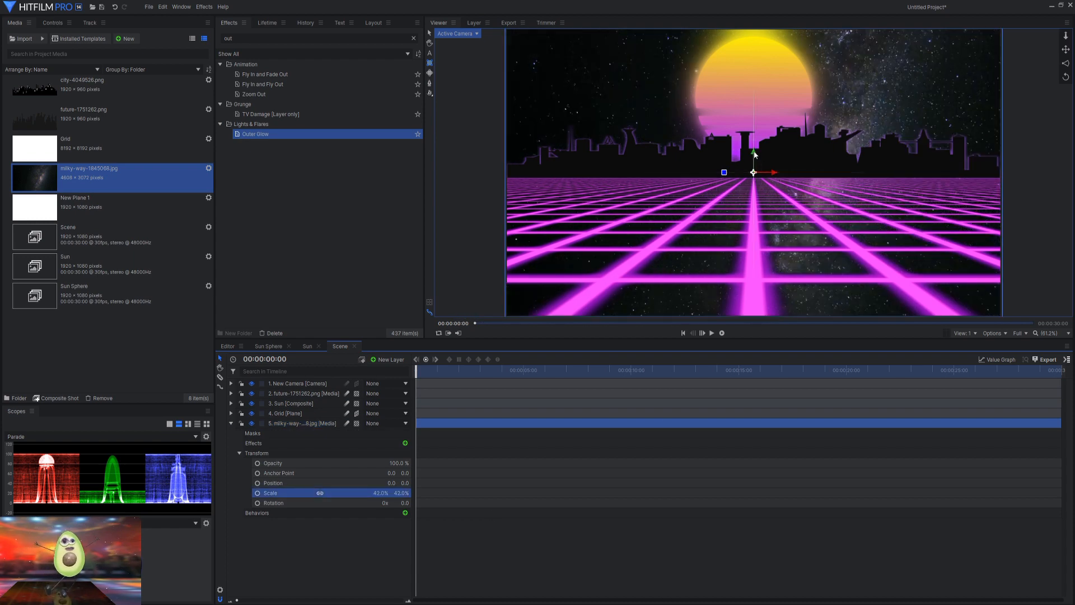
Step: Move the milky-way image up to about Y 632 so its lower edge meets the horizon, and collapse its layer
drag(752, 159, 754, 4)
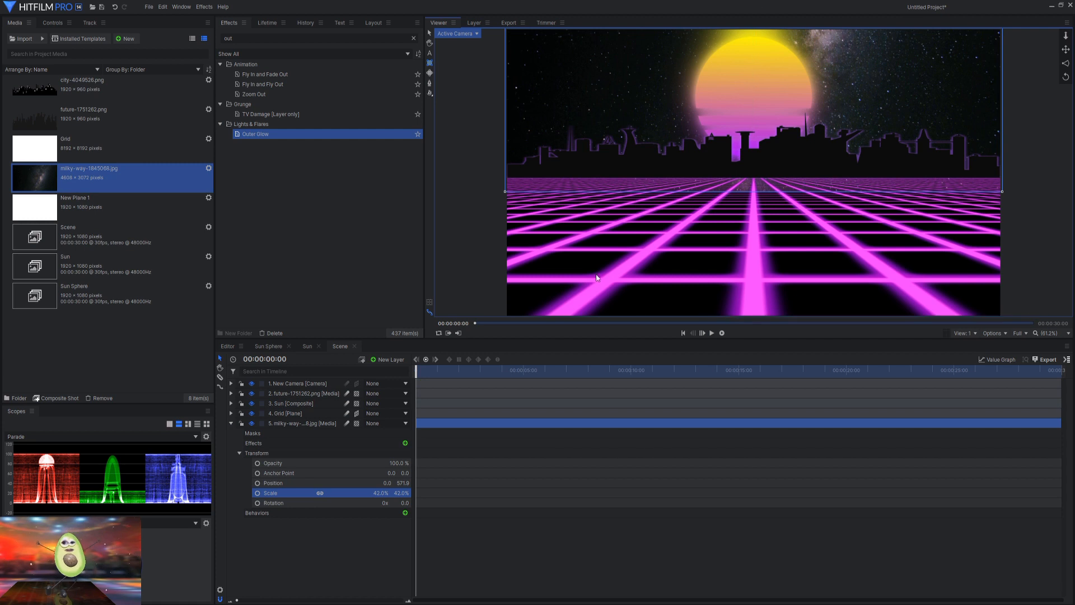
drag(402, 483, 435, 483)
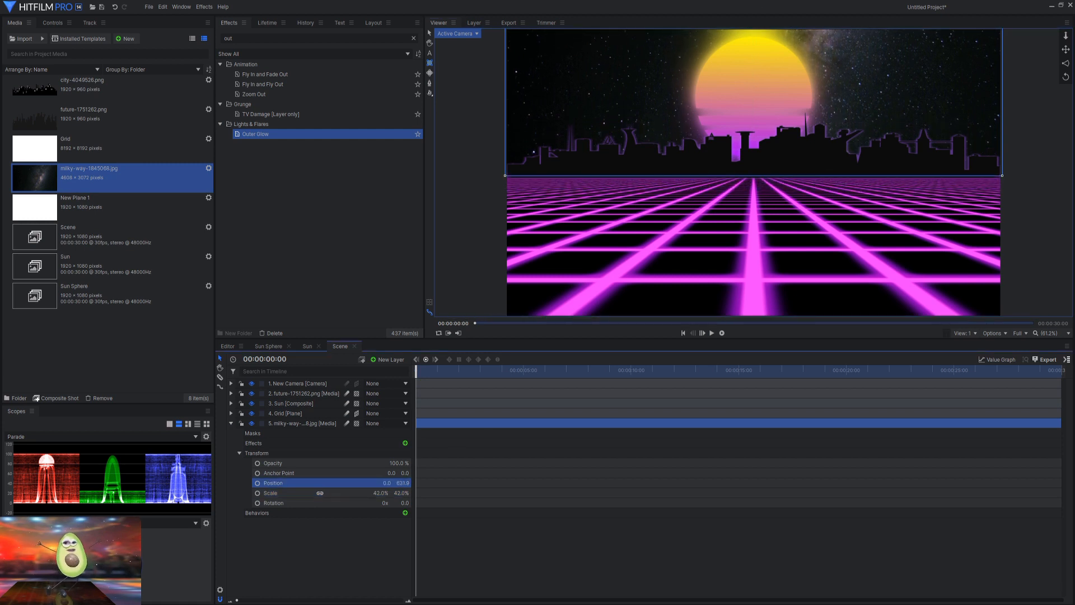
click(284, 552)
click(231, 423)
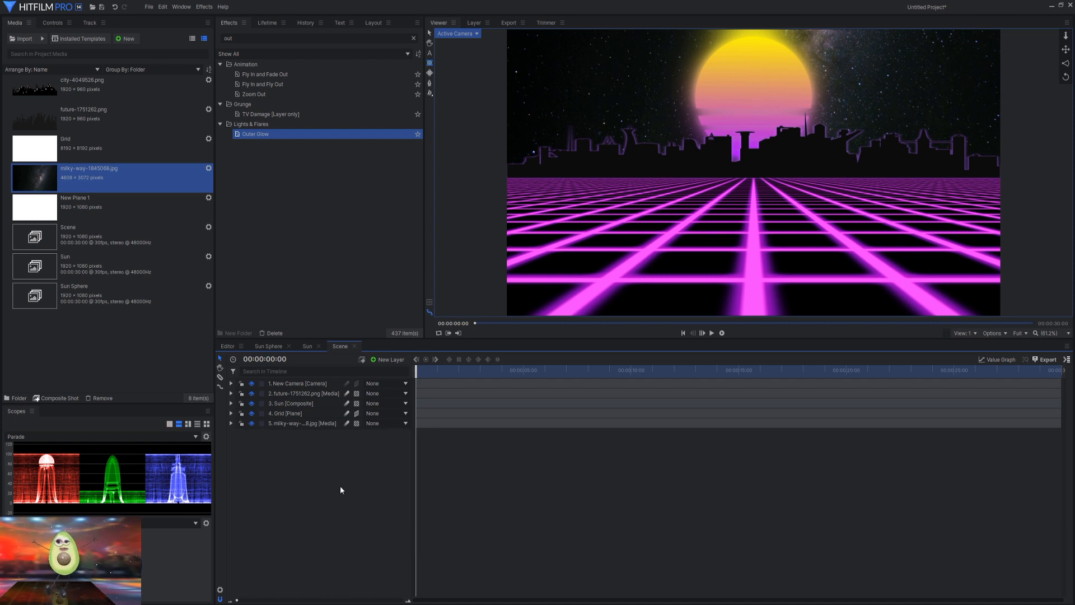
Step: Add a grade layer above all other layers in Scene and apply the Scan Lines effect to it
right_click(297, 491)
mouse_move(327, 499)
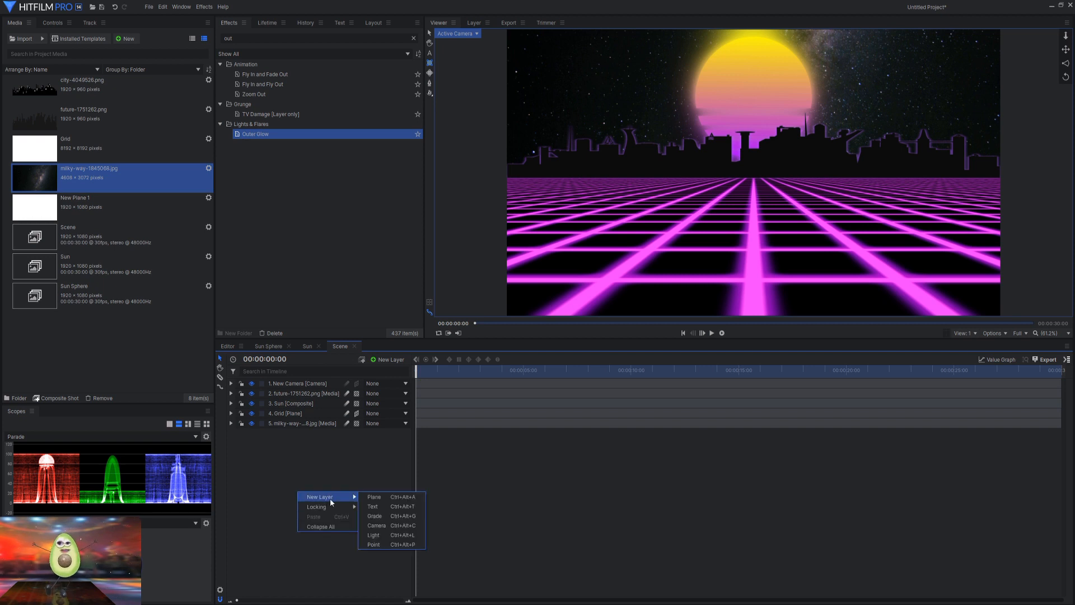
click(374, 516)
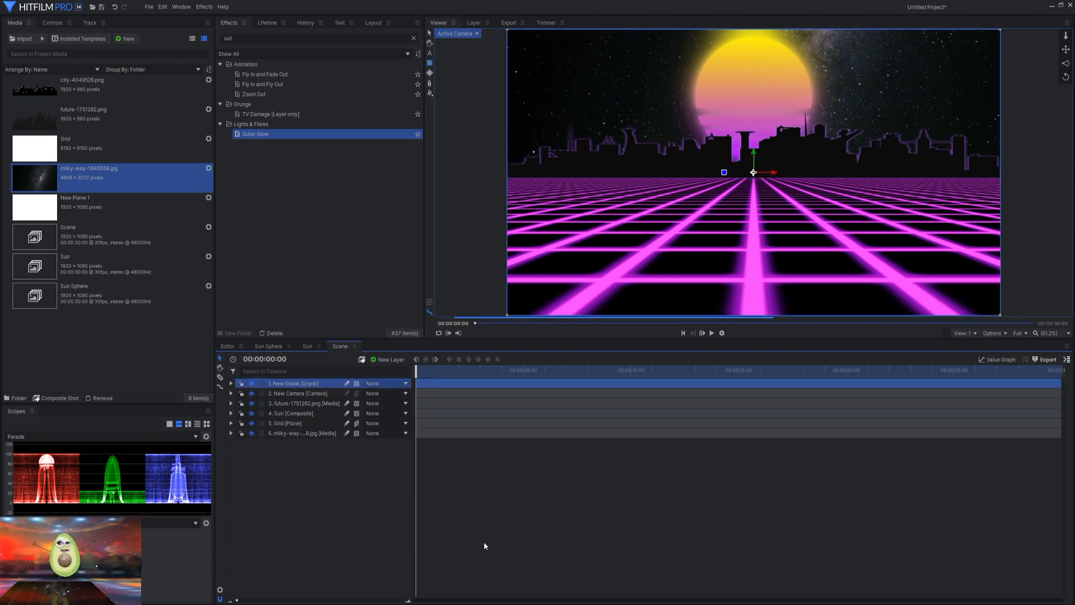
double_click(238, 38)
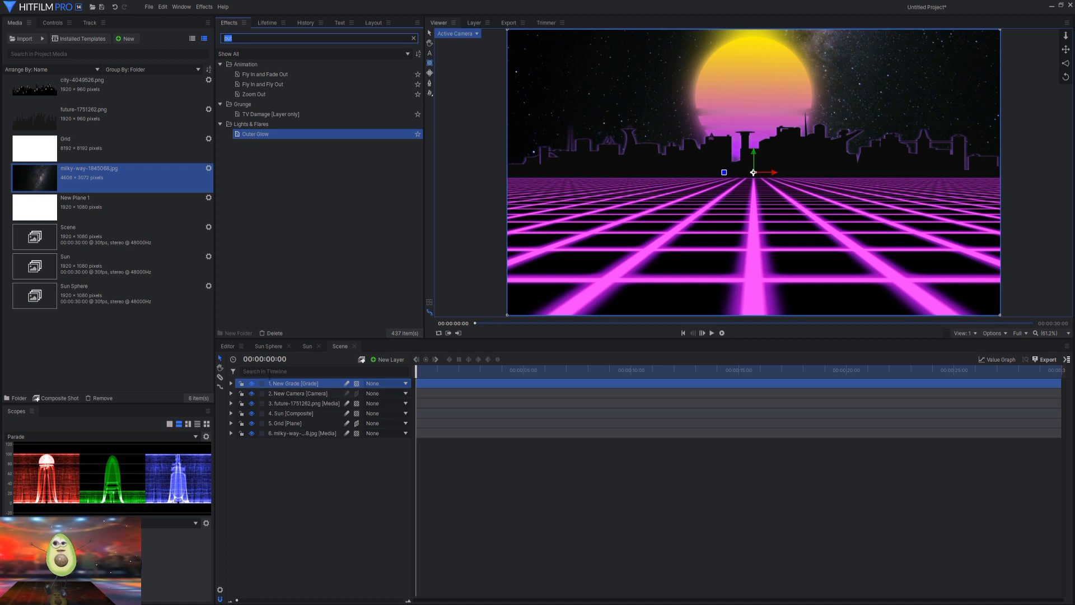
text(scan)
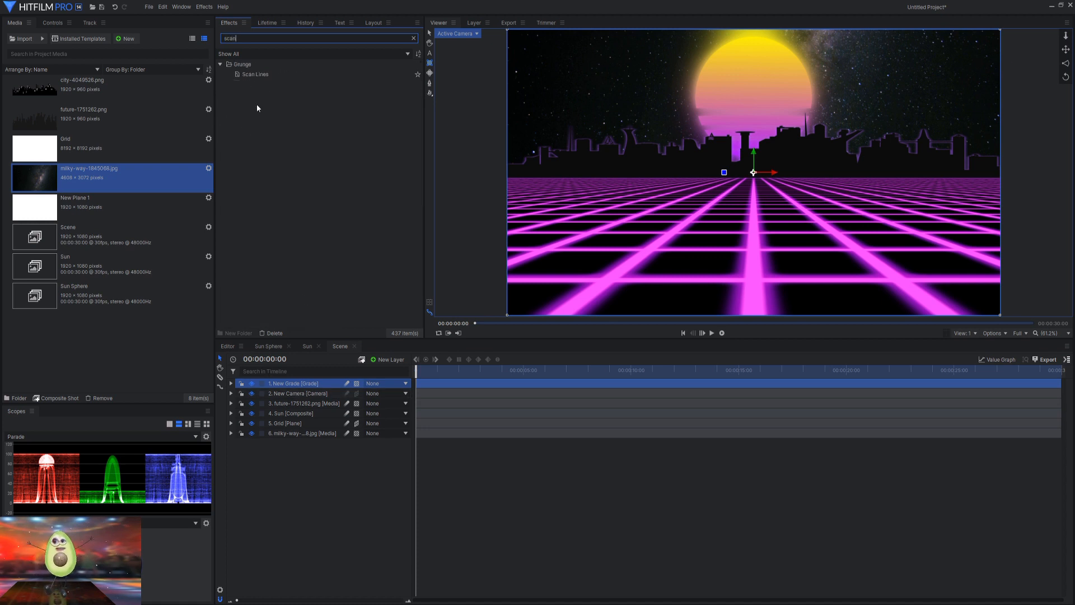
drag(255, 74, 326, 385)
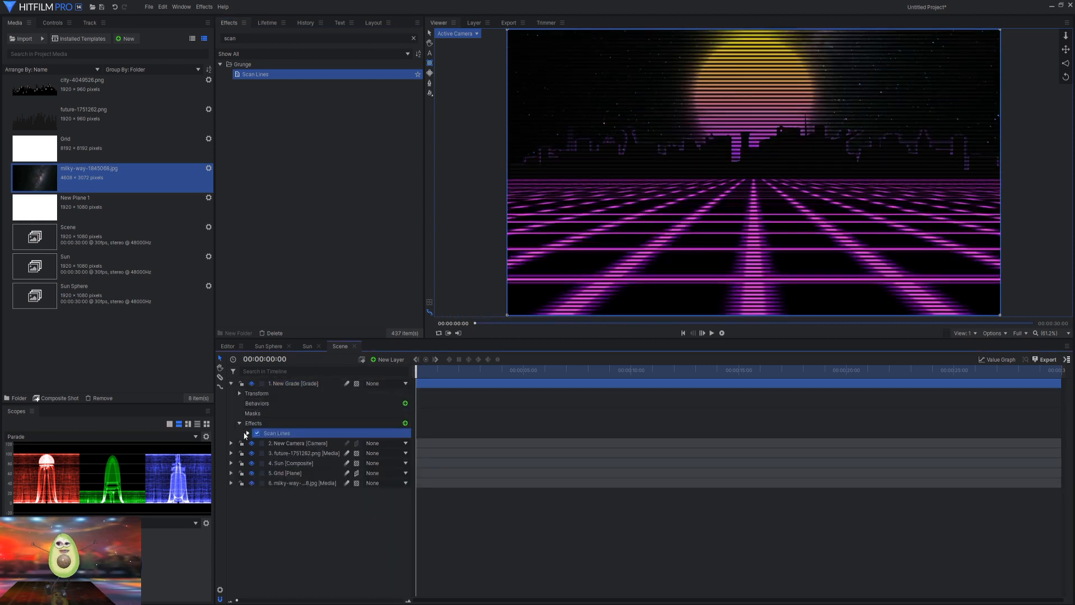
Step: Set the grade layer's Scan Lines effect to the Light preset and collapse the layer
click(247, 433)
click(344, 442)
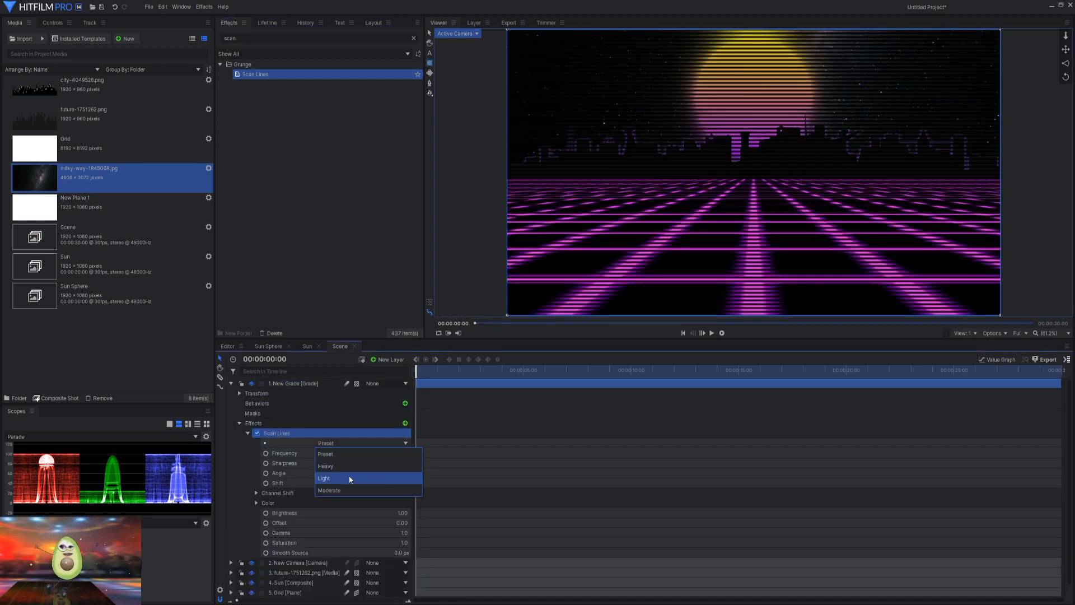
click(349, 477)
click(247, 433)
click(231, 383)
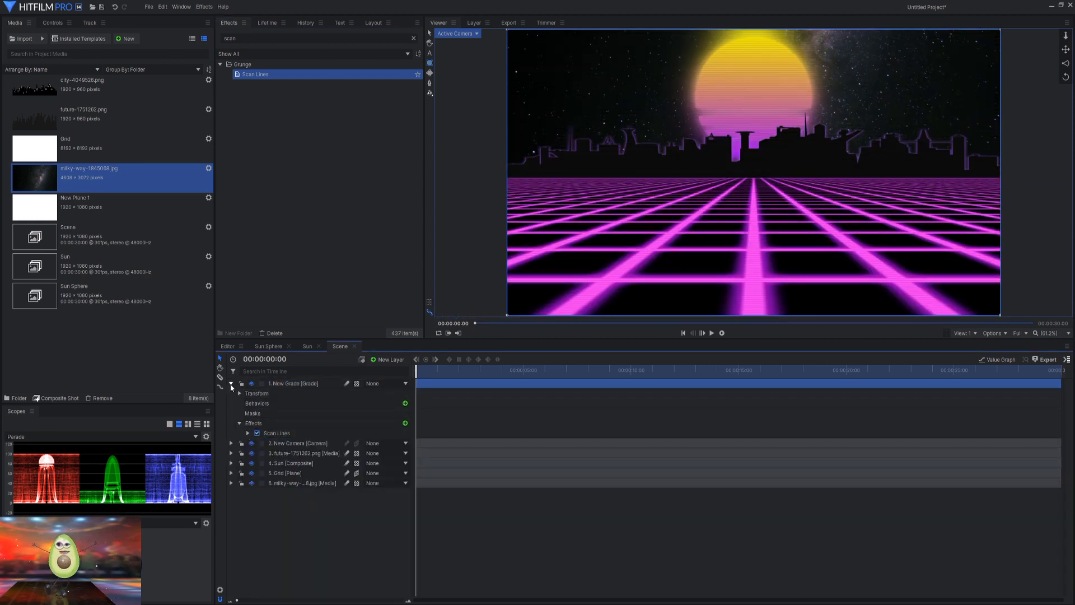
Step: Play the Scene composite from the start for about two seconds to preview the forward camera motion
click(357, 513)
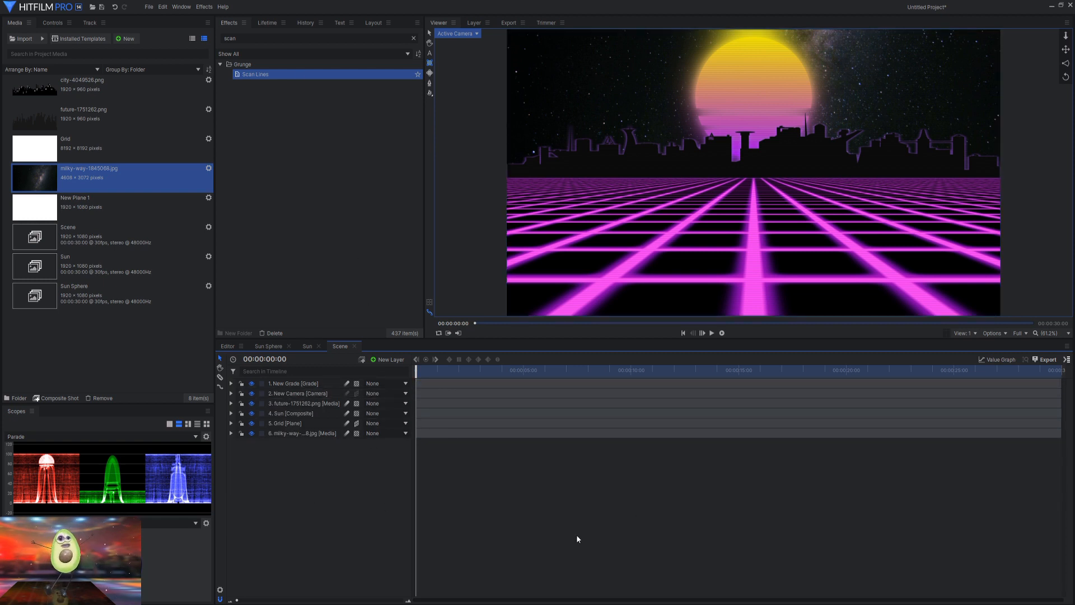
click(712, 334)
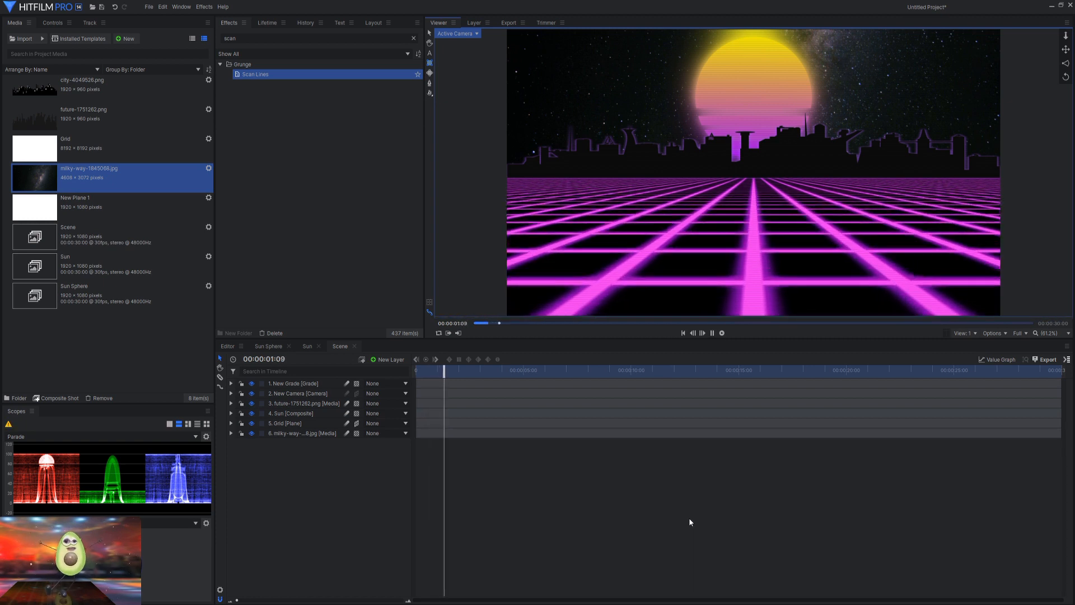
key(space)
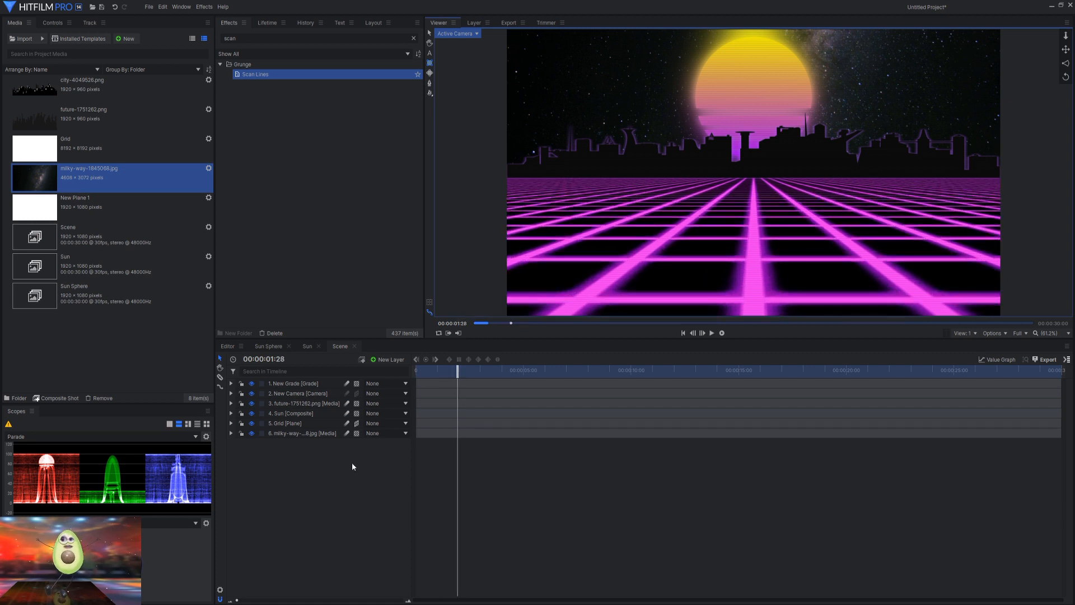
Step: Try the Parallax effect on the Grid layer and scrub to 00:00:04:29 to preview it
double_click(241, 38)
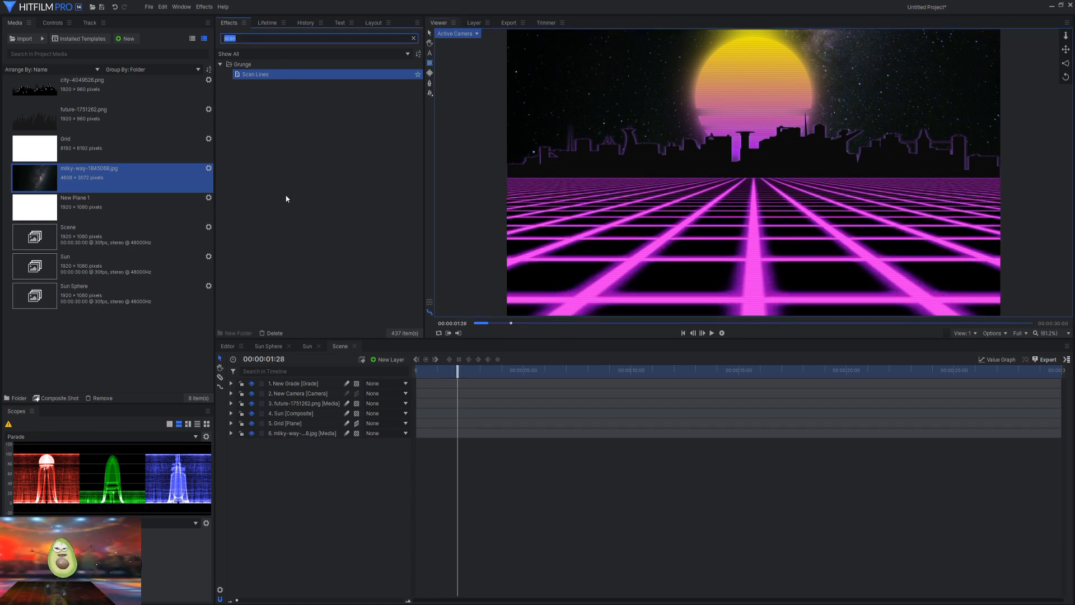
text(par)
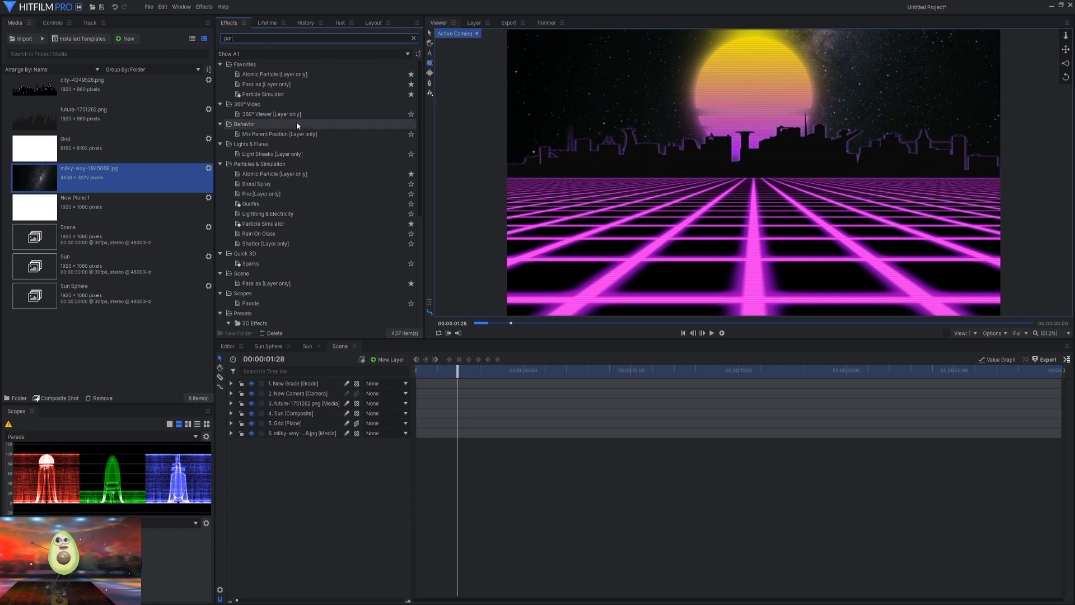
drag(254, 88, 312, 424)
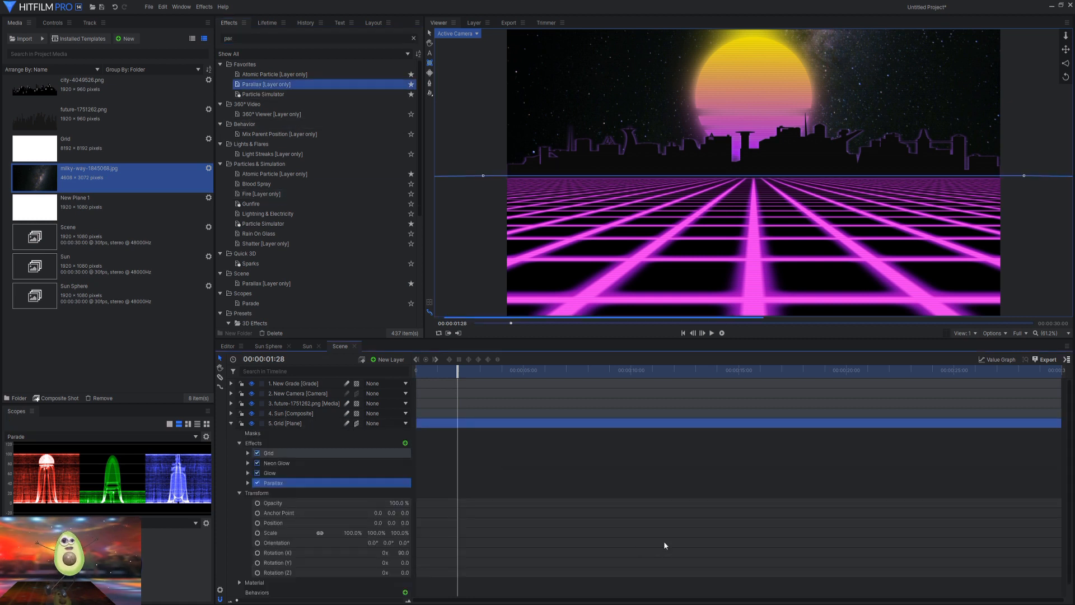
click(230, 423)
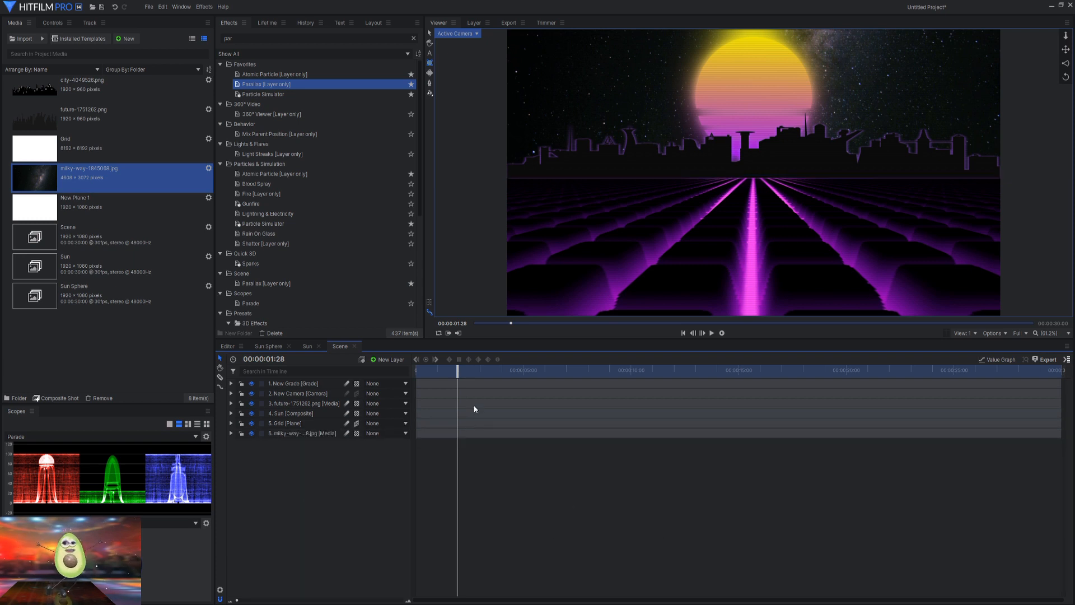
drag(454, 370, 523, 382)
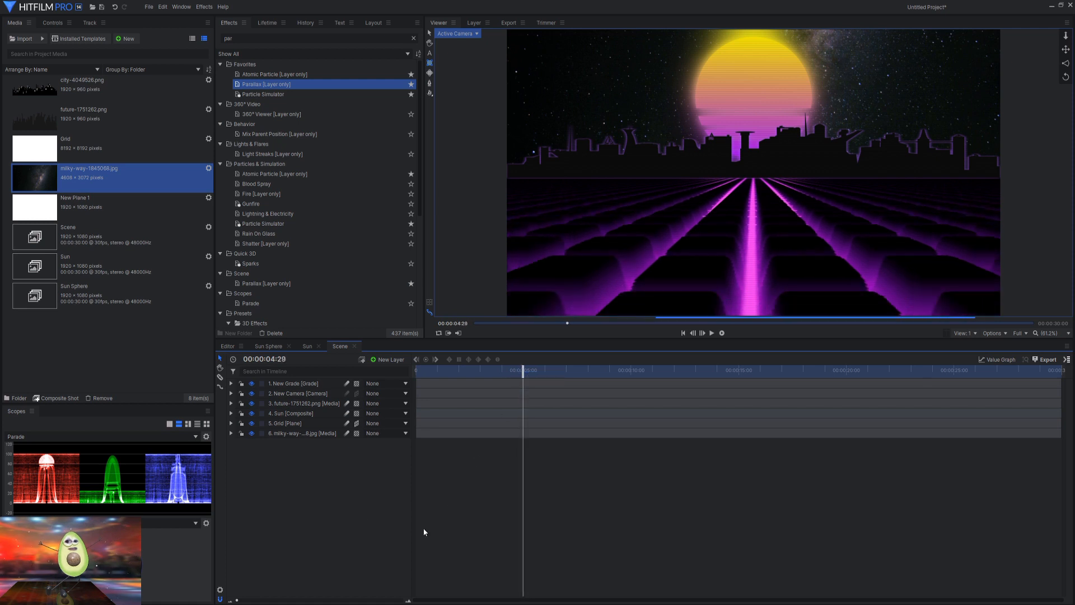
Step: Remove the Parallax effect from the Grid layer
click(231, 423)
click(271, 482)
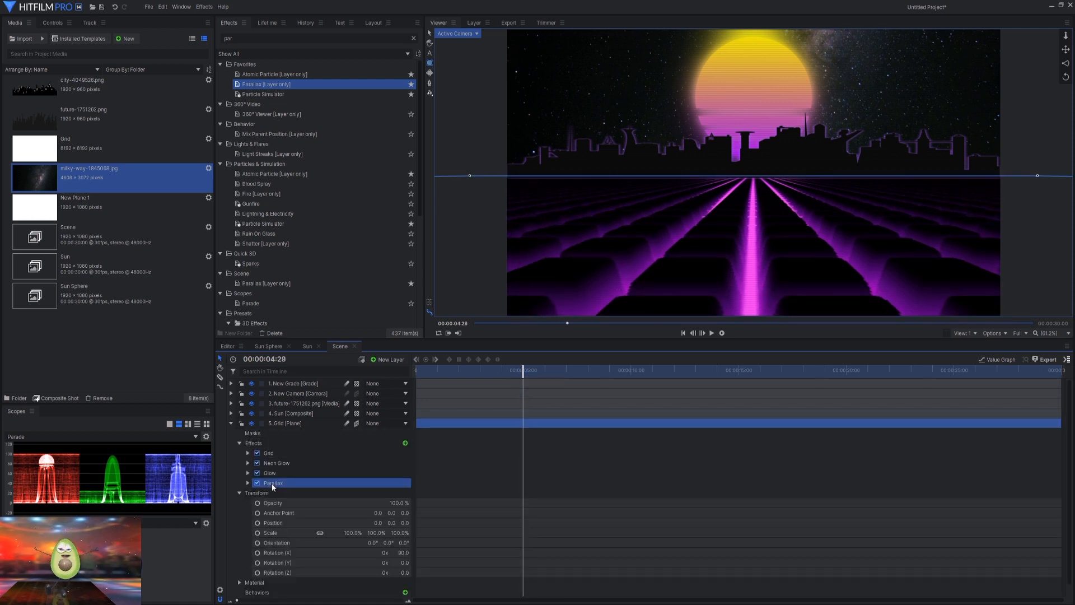
key(Delete)
Step: Try the Caustics effect on the Grid layer after its Glow effect and expand the Caustics settings
double_click(228, 38)
text(ca)
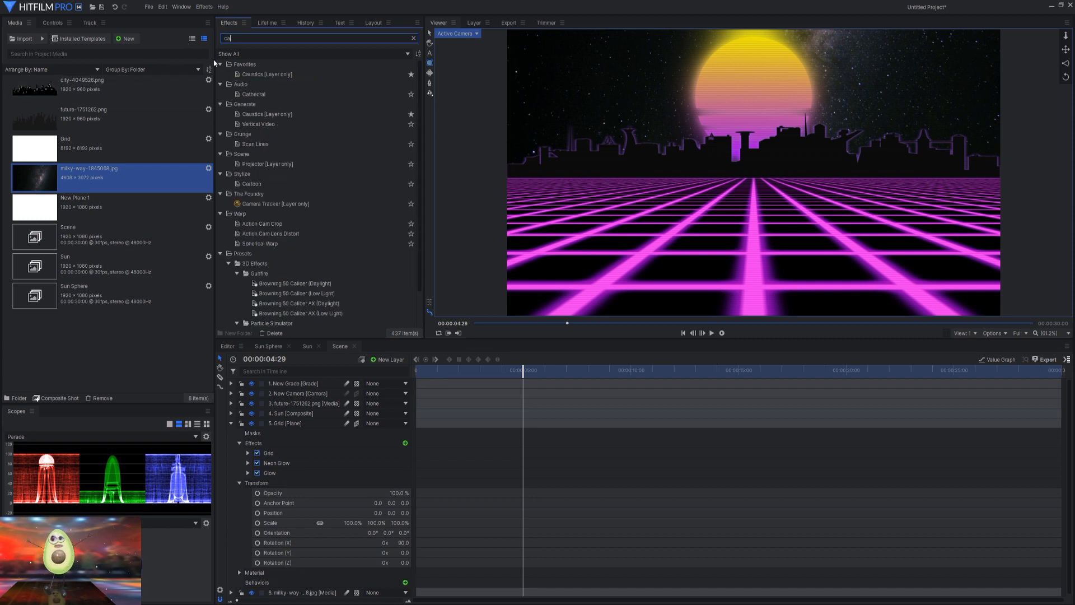
drag(263, 74, 274, 477)
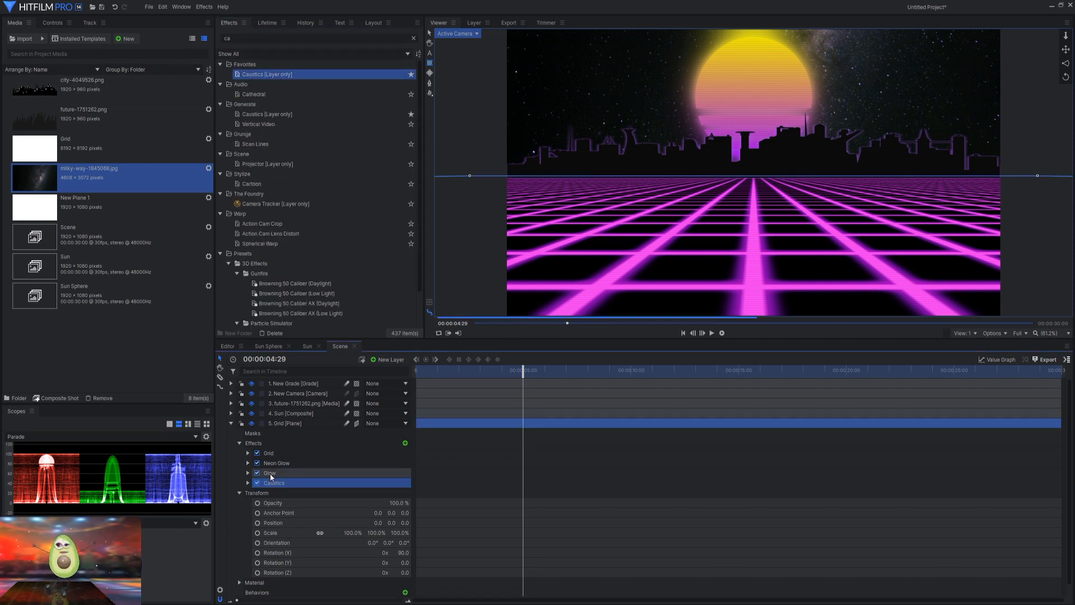
click(249, 483)
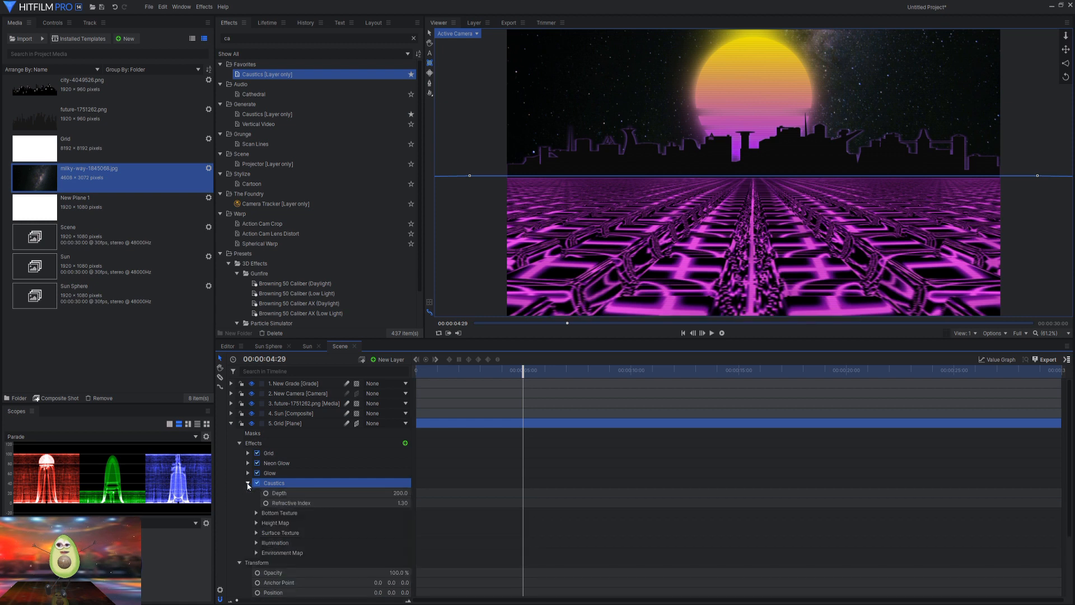
Step: Set the Grid layer's Caustics refractive index to 1.10 and depth to 10
click(398, 503)
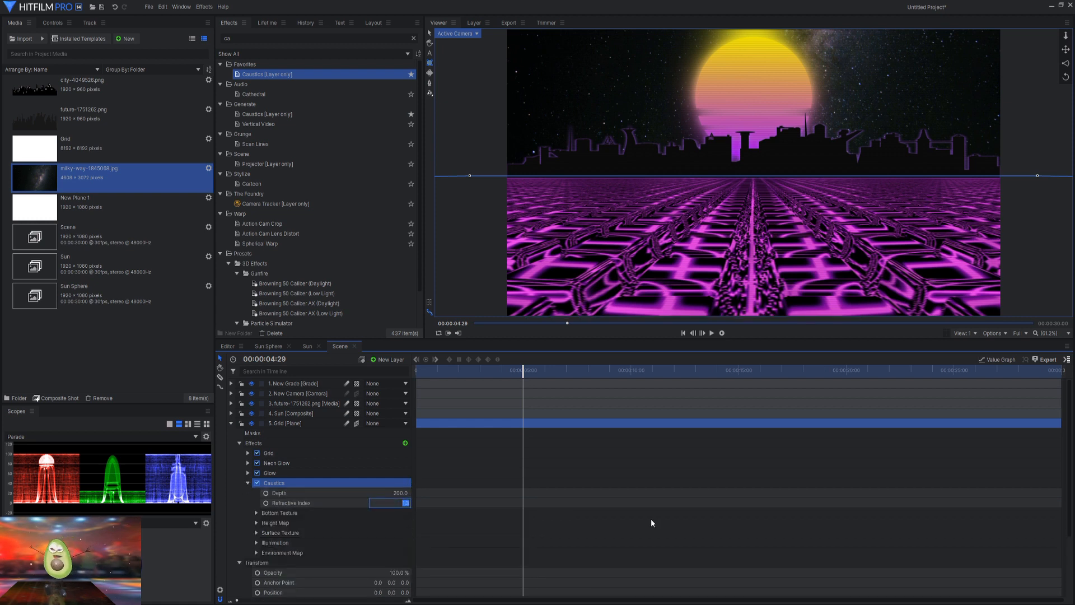
text(1)
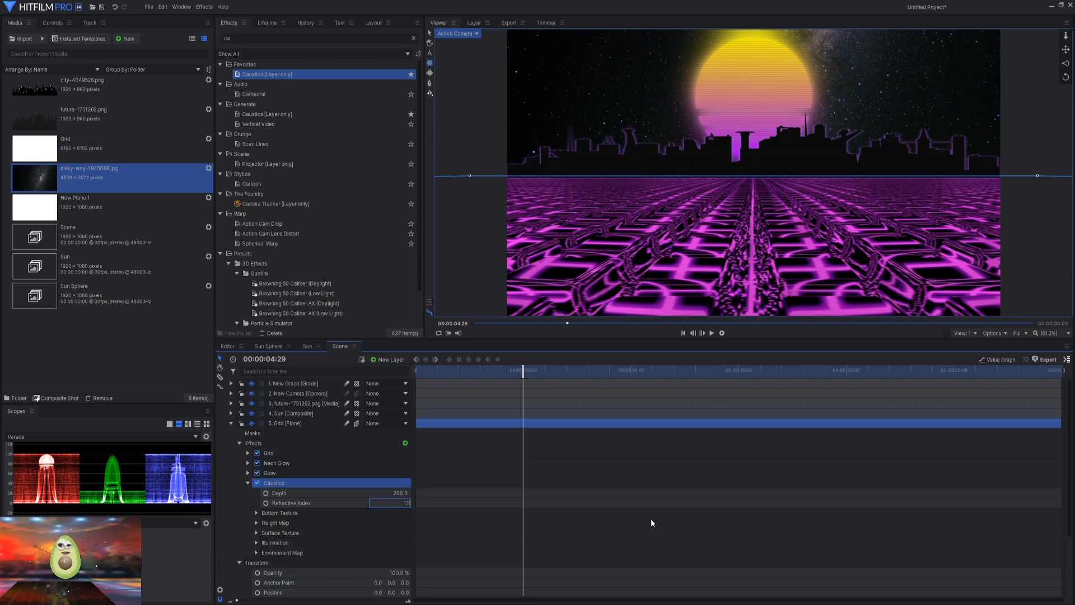
key(Return)
click(401, 493)
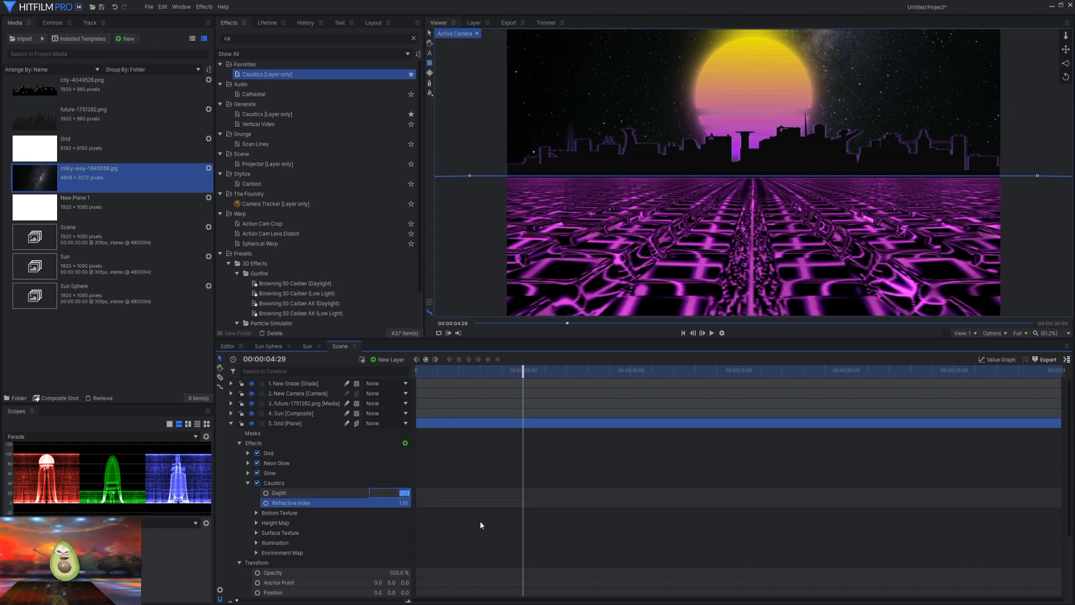
text(10)
key(Return)
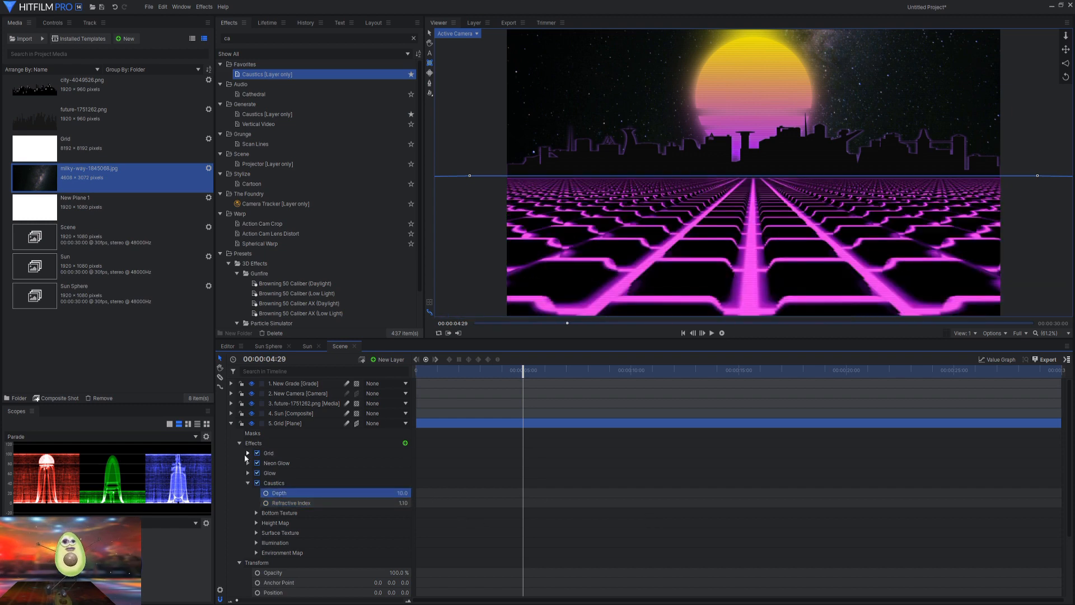
Step: Collapse the Grid layer and scrub to about 00:00:10:23 to preview the Caustics look
click(231, 423)
click(311, 499)
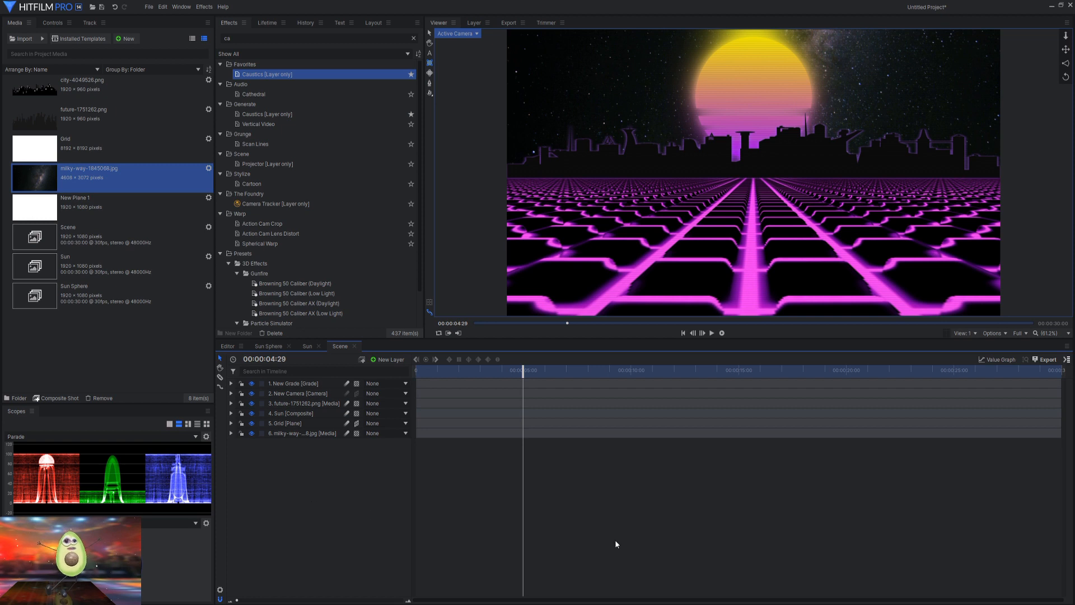
drag(521, 370, 650, 417)
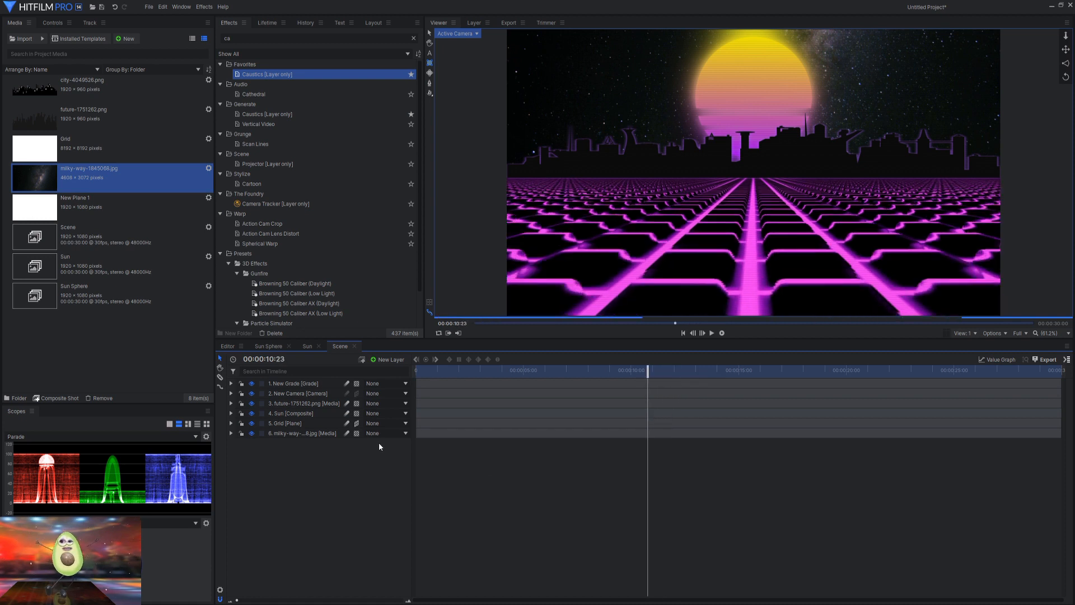
Step: Remove the Caustics effect from the Grid layer and collapse the layer
click(231, 424)
click(280, 480)
key(Delete)
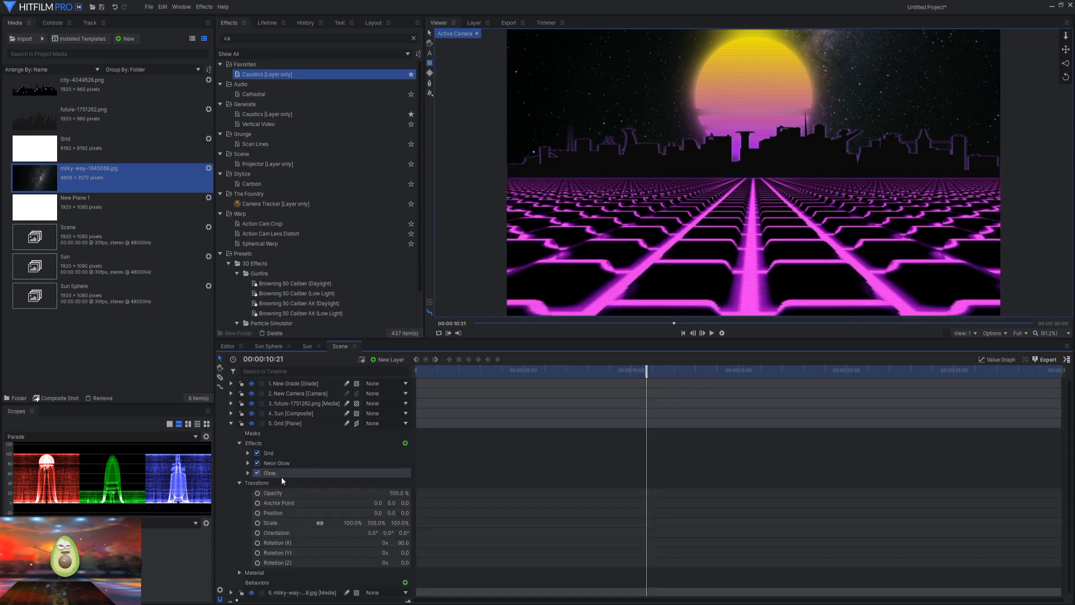
click(231, 423)
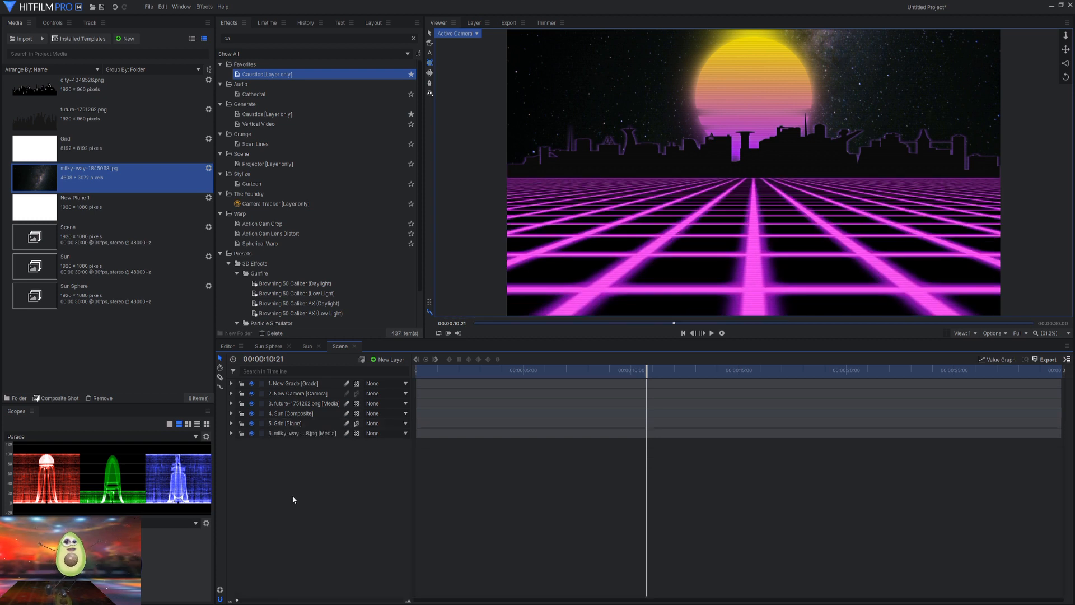